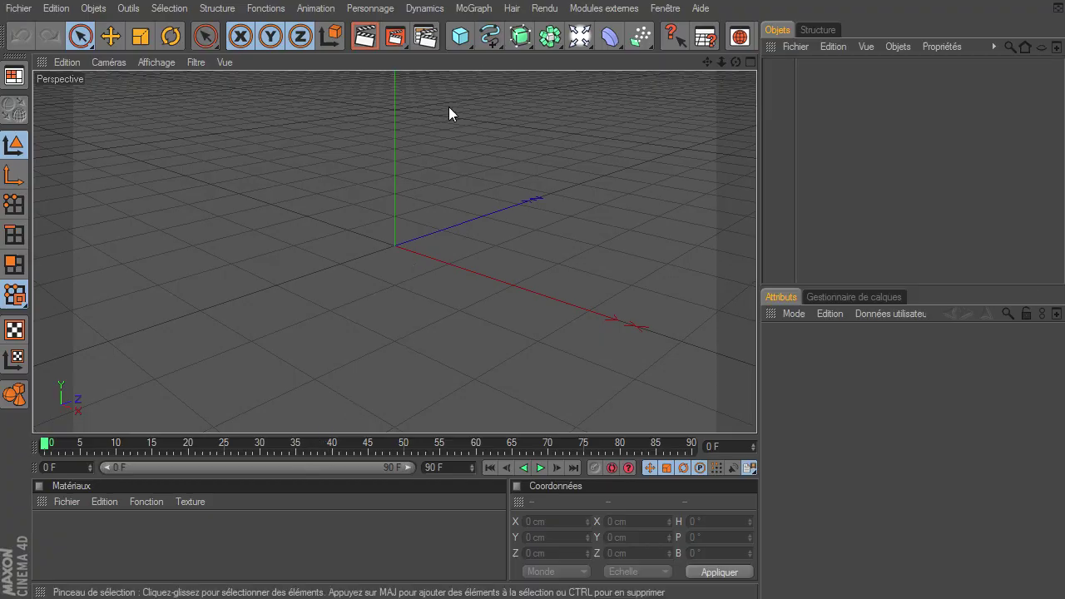
Add a Plan primitive and scale it up to fill the floor.
{"action": "left_click", "coordinate": [467, 41]}
{"action": "left_click", "coordinate": [652, 82]}
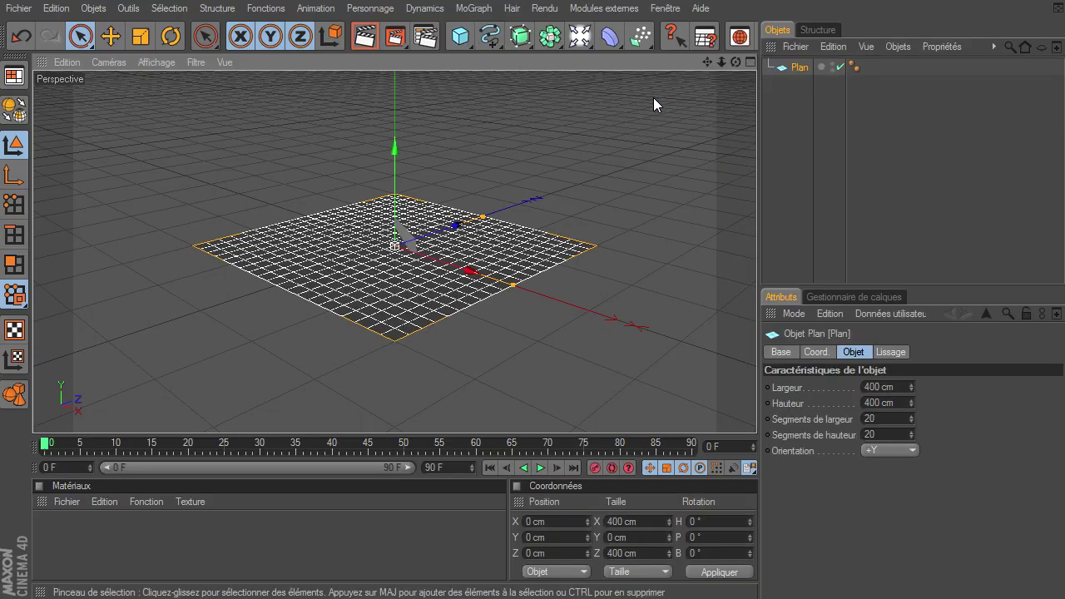
{"action": "left_click_drag", "start_coordinate": [514, 285], "coordinate": [766, 412]}
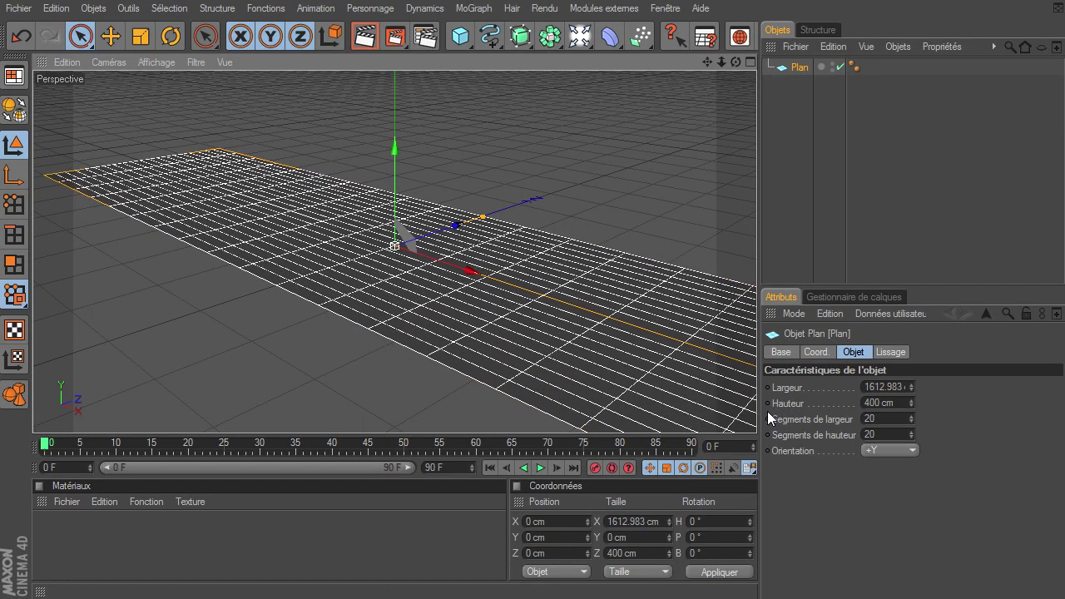
{"action": "left_click_drag", "start_coordinate": [482, 218], "coordinate": [462, 241]}
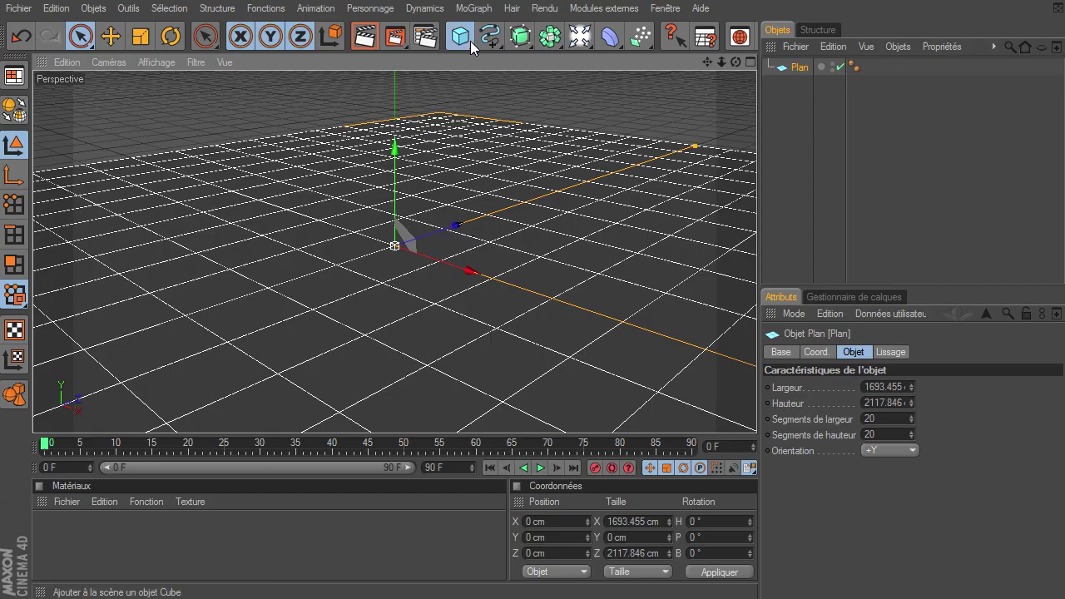
Add a Cube and set its Taille X, Y and Z to 100 cm.
{"action": "left_click_drag", "start_coordinate": [471, 42], "coordinate": [493, 51]}
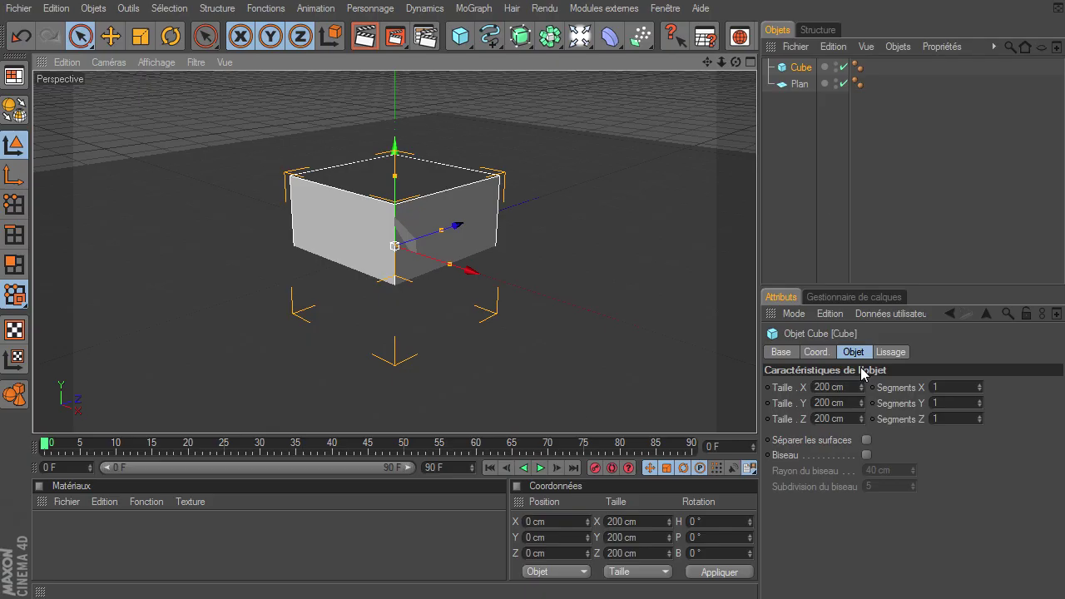
{"action": "double_click", "coordinate": [855, 387]}
{"action": "type", "text": "100"}
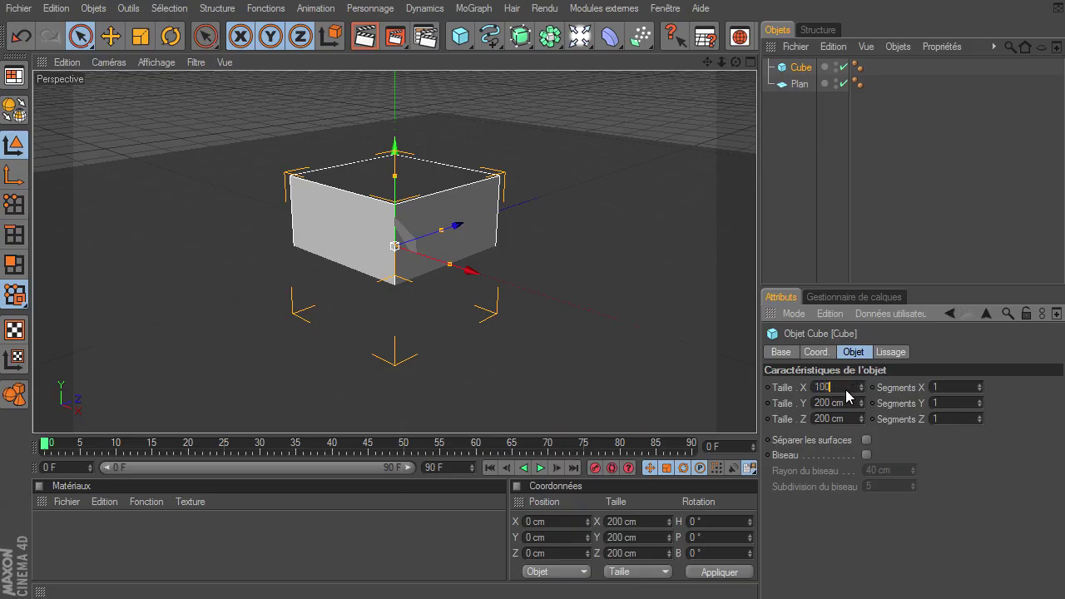
{"action": "double_click", "coordinate": [843, 404]}
{"action": "type", "text": "100"}
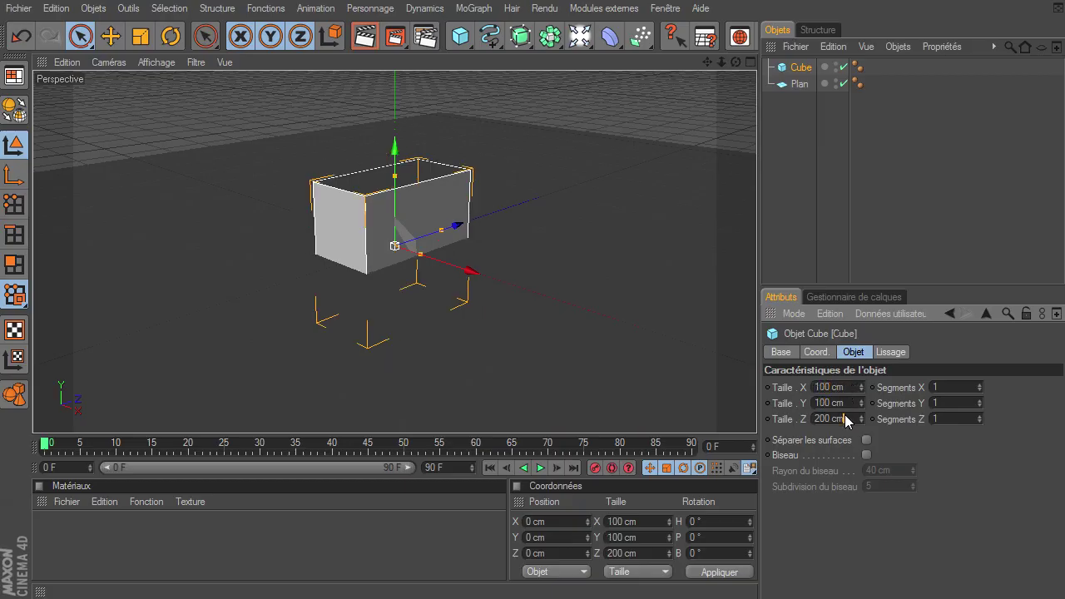
{"action": "double_click", "coordinate": [834, 418]}
{"action": "type", "text": "100"}
{"action": "key", "text": "Return"}
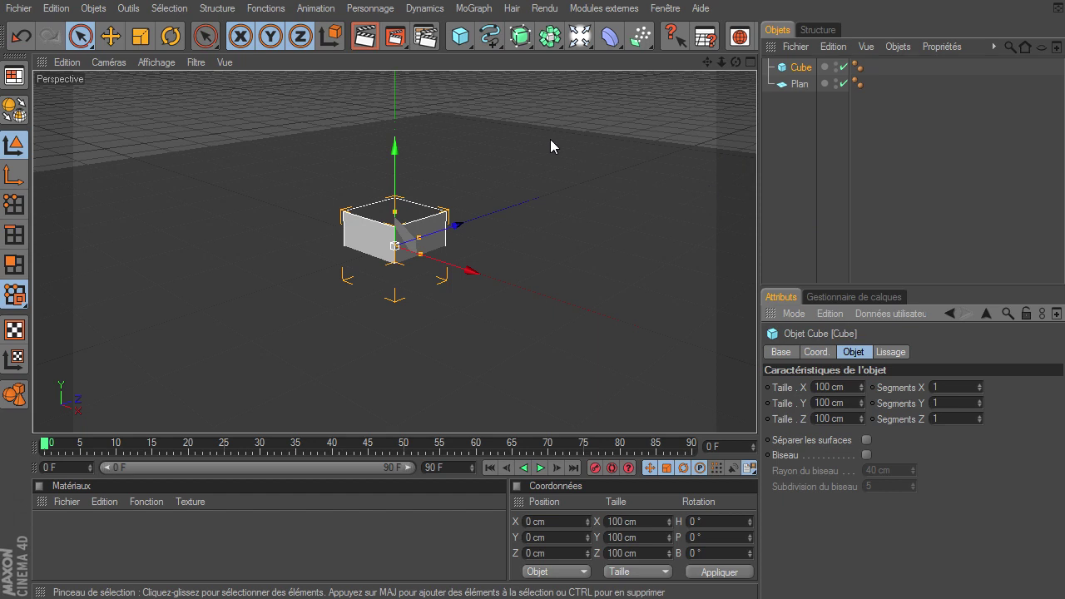
Add a Cloner object and place the Cube inside it.
{"action": "left_click", "coordinate": [473, 8]}
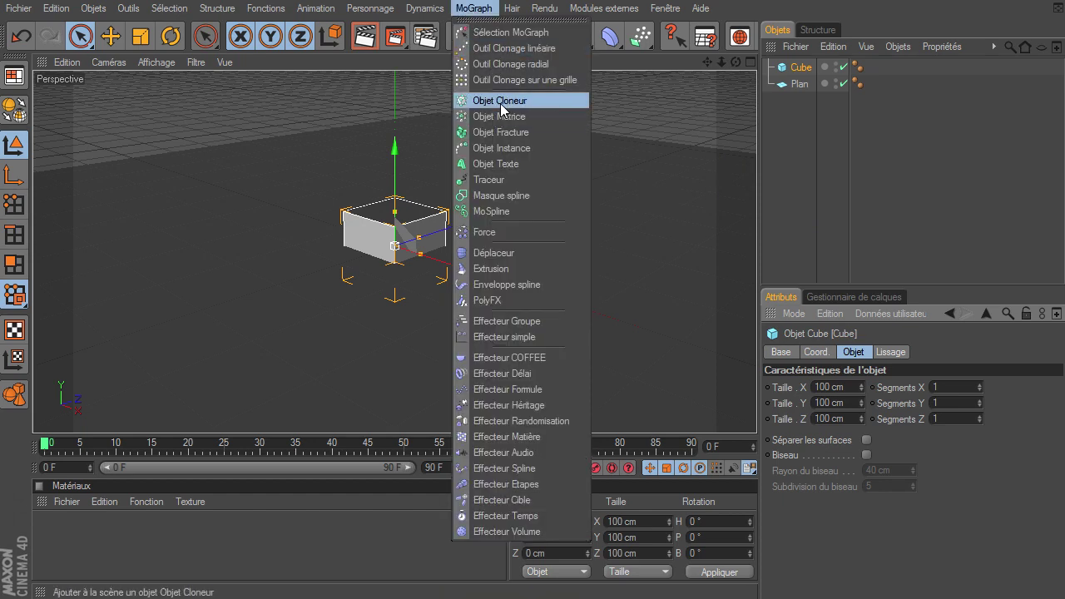
{"action": "left_click", "coordinate": [500, 103]}
{"action": "left_click", "coordinate": [796, 85]}
{"action": "left_click_drag", "start_coordinate": [794, 85], "coordinate": [810, 70]}
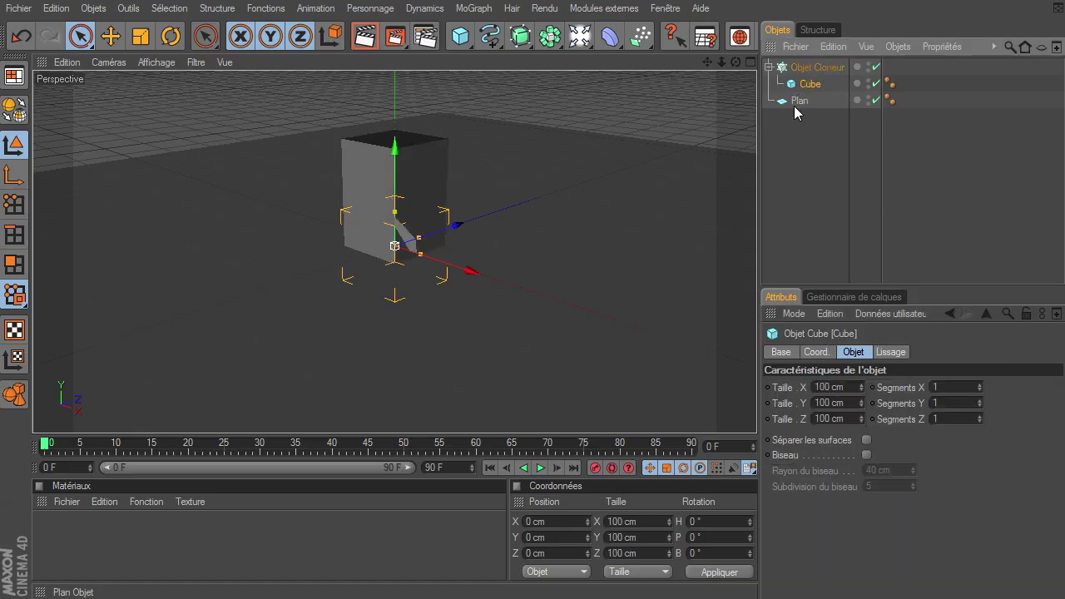
Set the cloner's mode to Répartition sur une grille.
{"action": "left_click", "coordinate": [822, 68]}
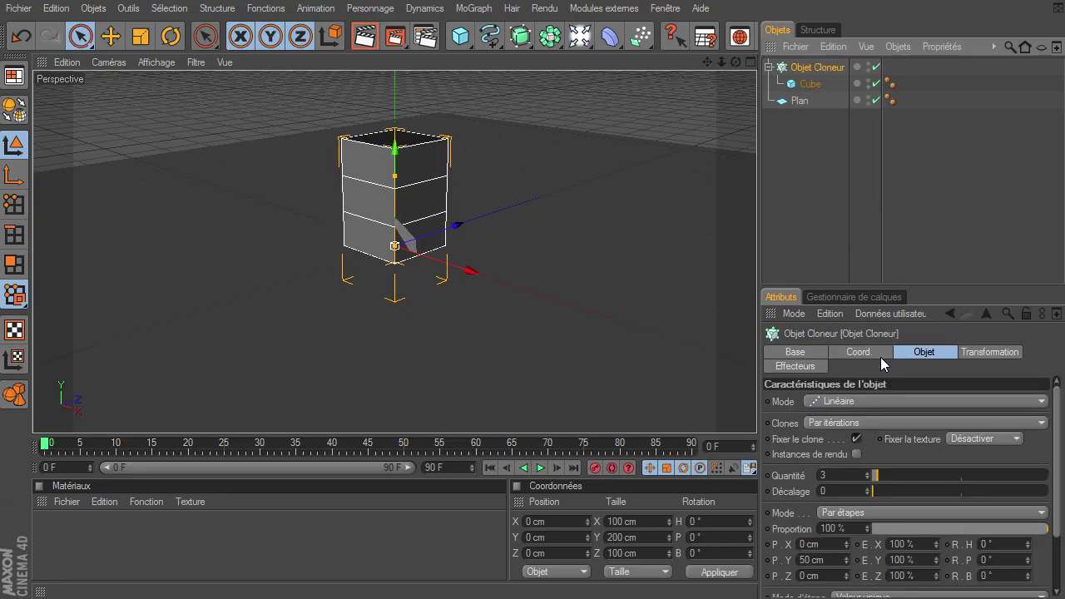
{"action": "left_click_drag", "start_coordinate": [882, 284], "coordinate": [883, 200]}
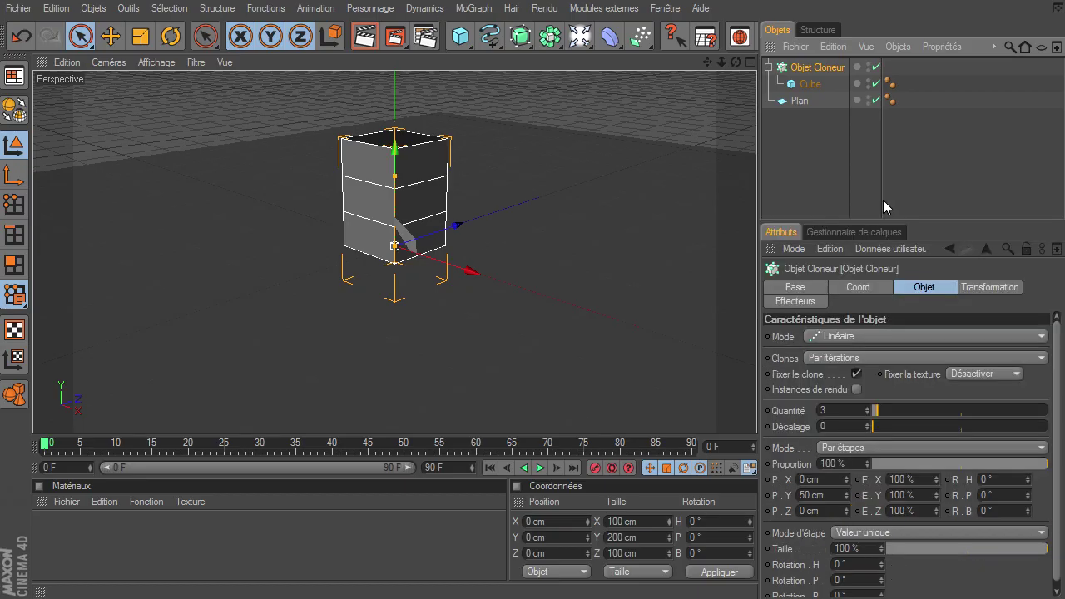
{"action": "left_click", "coordinate": [863, 287]}
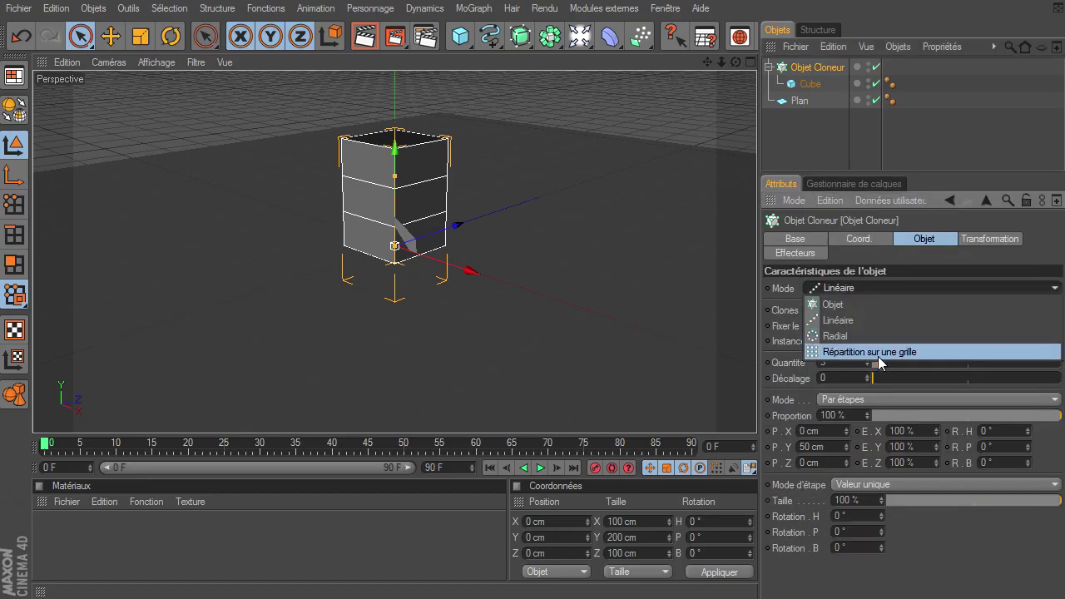
{"action": "left_click", "coordinate": [877, 352]}
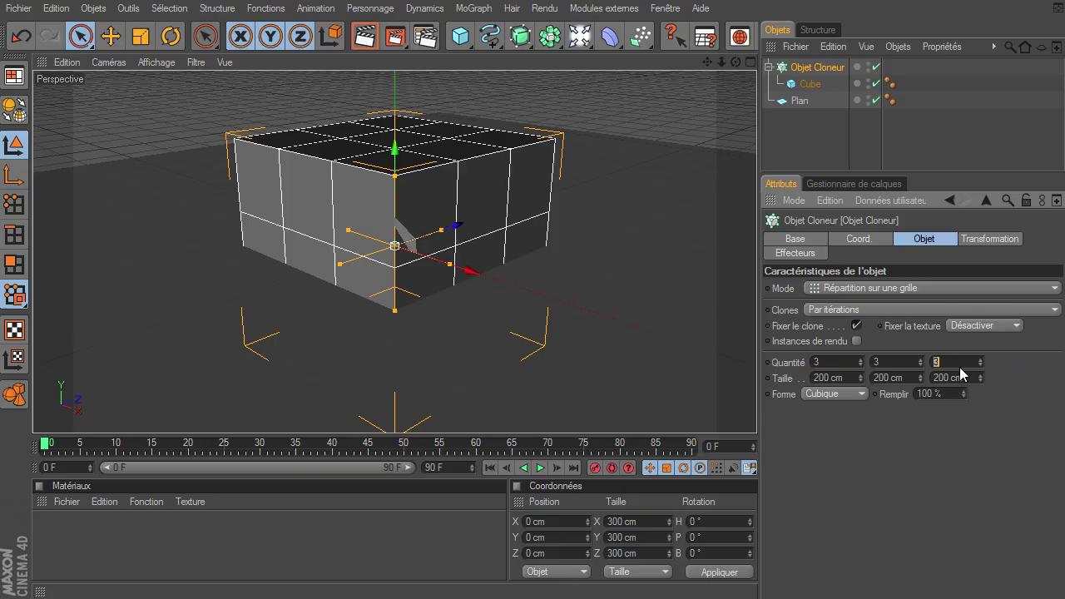
Set the grid count to 5 × 3 × 1 and its width to 400 cm.
{"action": "key", "text": "Return"}
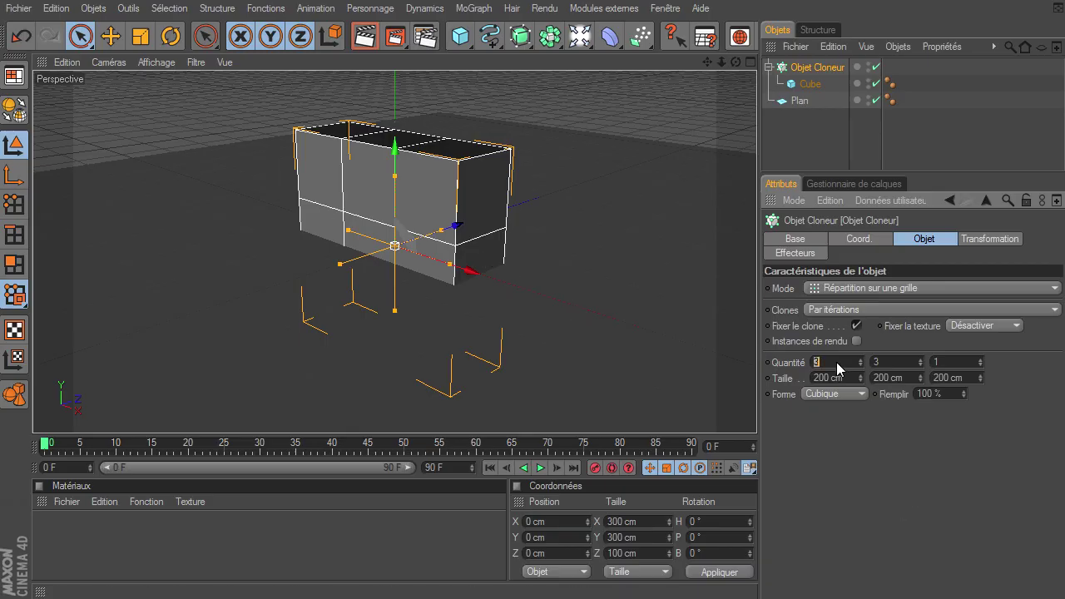
{"action": "type", "text": "5"}
{"action": "key", "text": "Return"}
{"action": "left_click_drag", "start_coordinate": [823, 376], "coordinate": [813, 376]}
{"action": "type", "text": "4"}
{"action": "key", "text": "Return"}
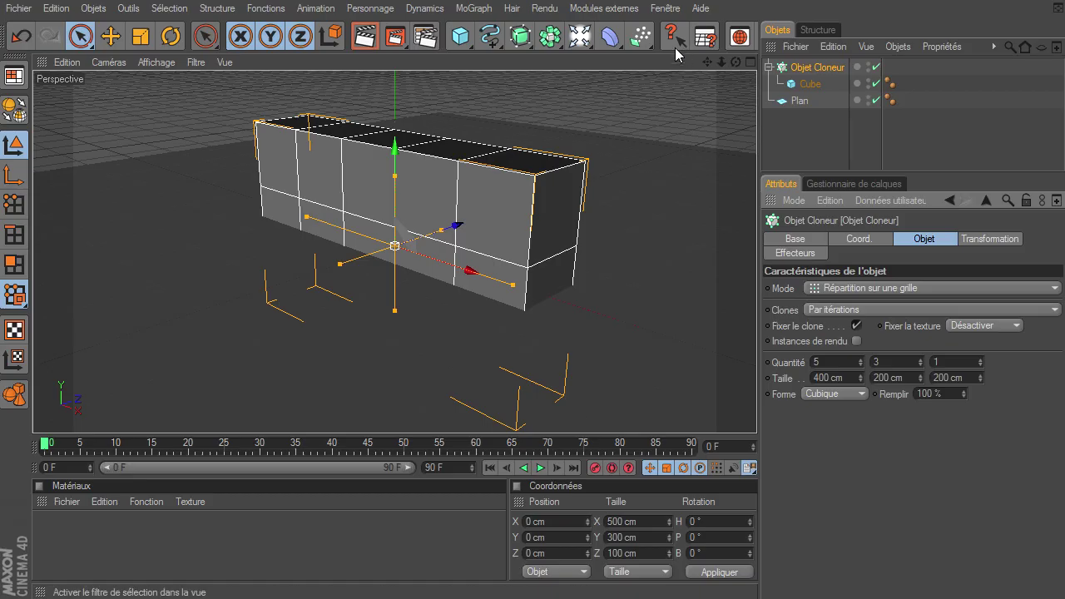
Drop the cloner onto the floor and reframe the view around the wall.
{"action": "scroll", "coordinate": [657, 41], "scroll_direction": "down", "scroll_amount": 5}
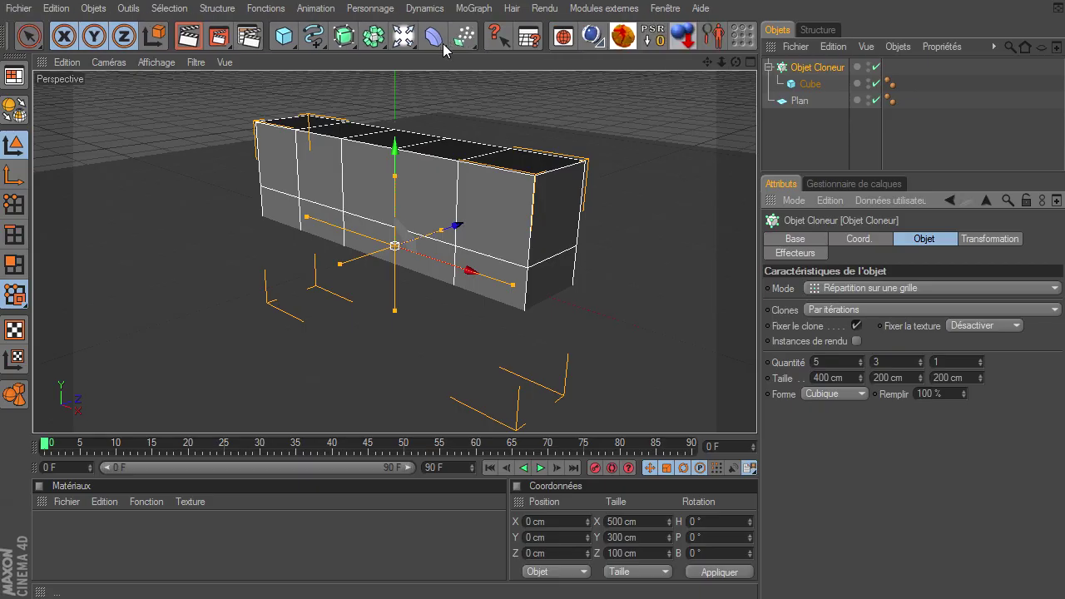
{"action": "left_click", "coordinate": [683, 35]}
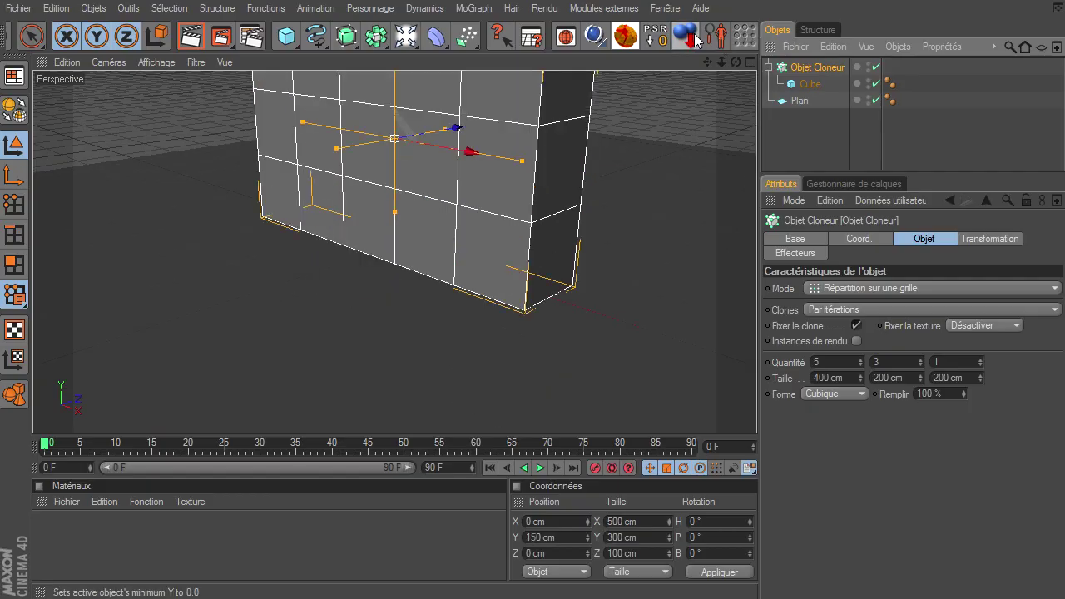
{"action": "mouse_move", "coordinate": [704, 59]}
{"action": "left_mouse_down"}
{"action": "mouse_move", "coordinate": [757, 415]}
{"action": "mouse_move", "coordinate": [713, 62]}
{"action": "mouse_move", "coordinate": [756, 412]}
{"action": "left_mouse_up"}
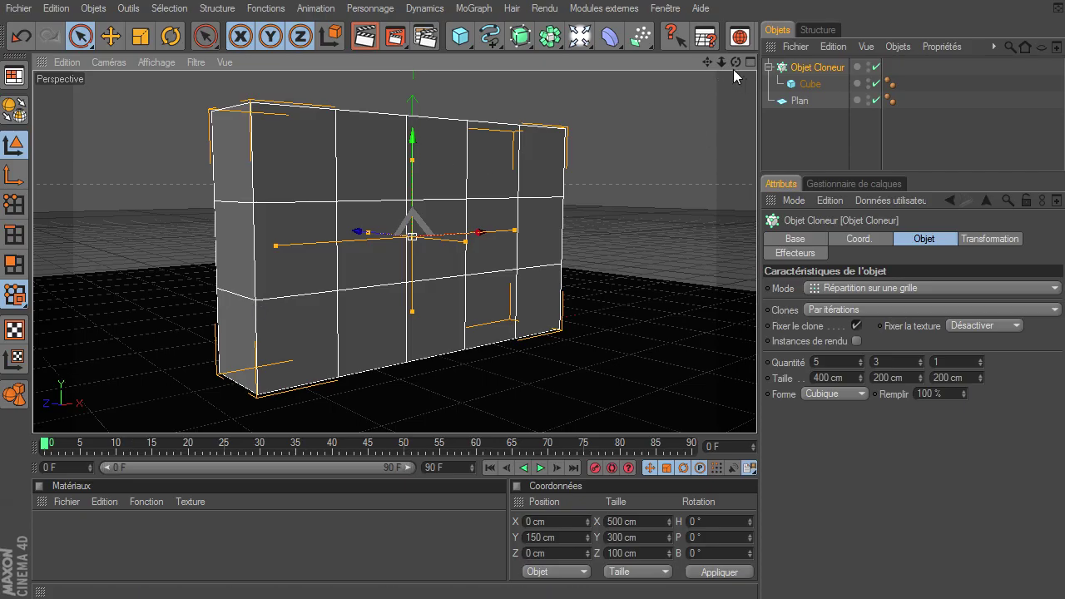
Make the Cube 10 cm deep so the wall tiles are thin.
{"action": "left_click_drag", "start_coordinate": [736, 63], "coordinate": [643, 129]}
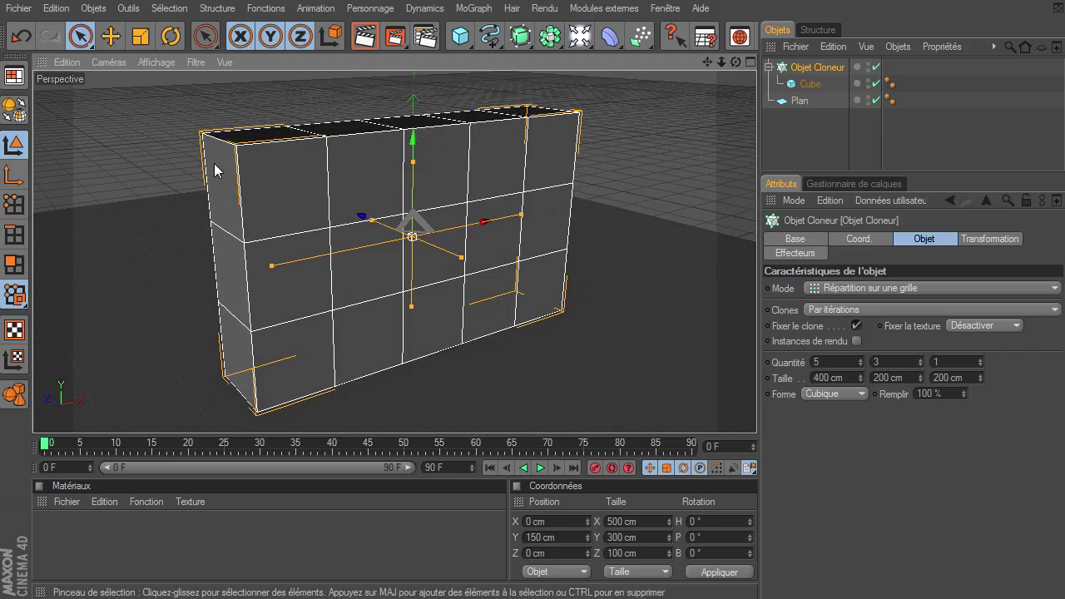
{"action": "left_click", "coordinate": [807, 84]}
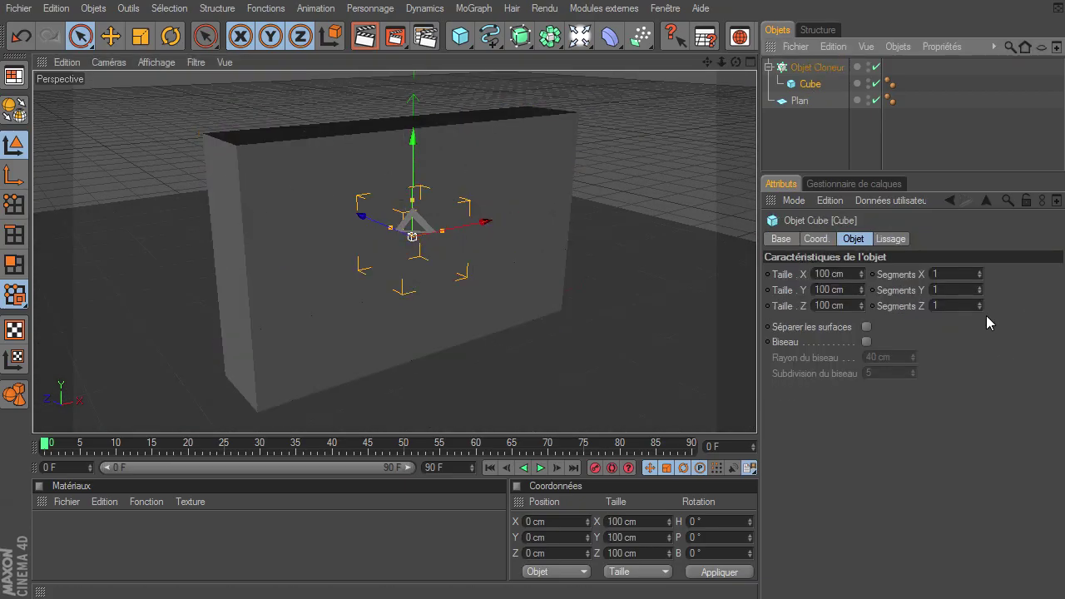
{"action": "type", "text": "10"}
{"action": "key", "text": "Return"}
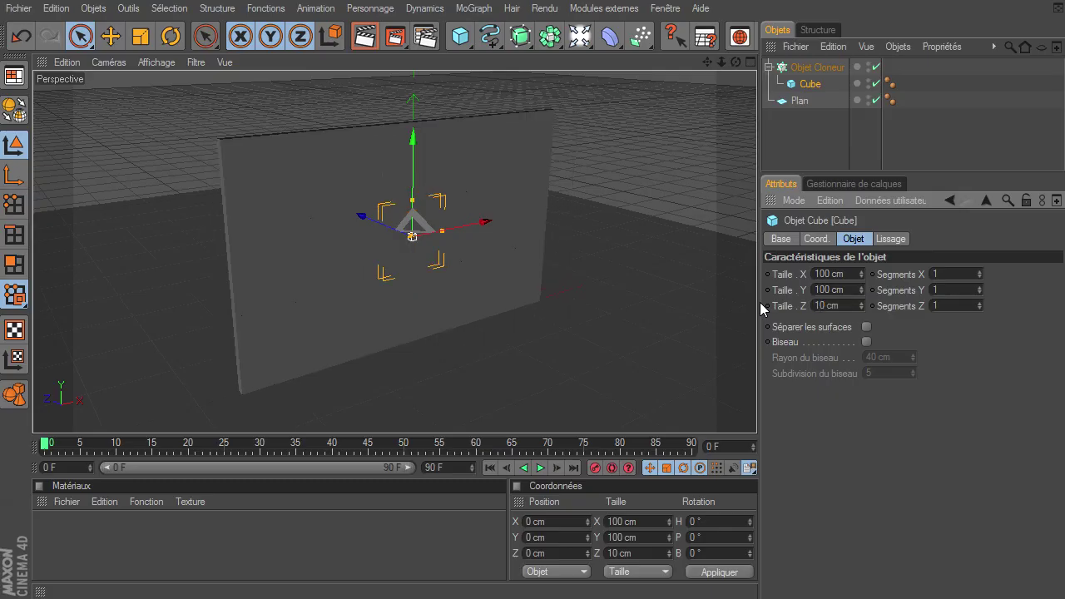
{"action": "left_click", "coordinate": [798, 135]}
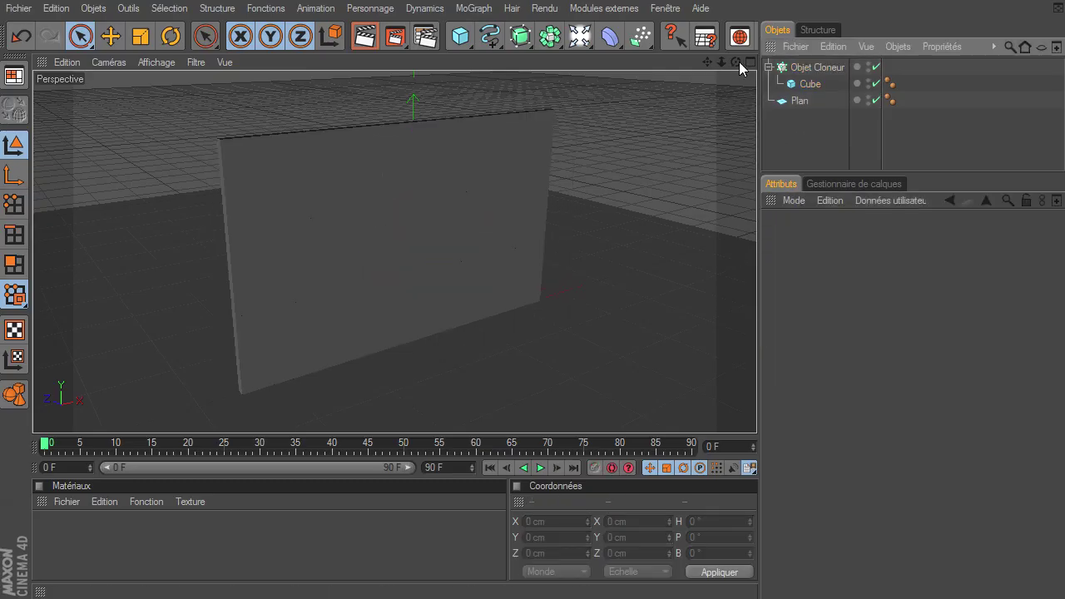
{"action": "left_click_drag", "start_coordinate": [738, 61], "coordinate": [752, 96]}
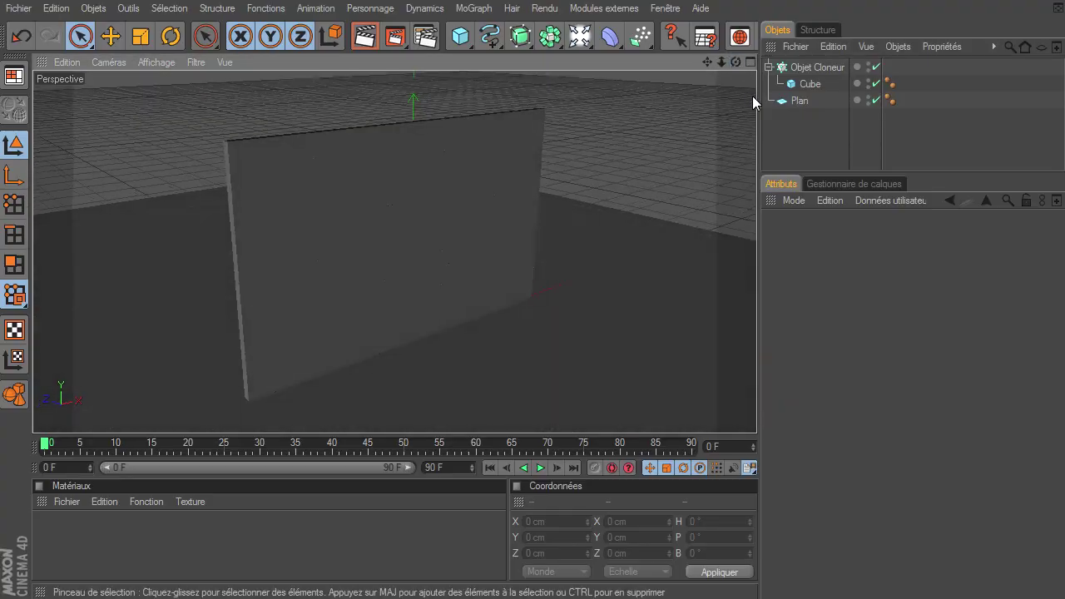
Set the cloner grid size to 405 × 205 cm to leave gaps between tiles.
{"action": "left_click", "coordinate": [824, 68]}
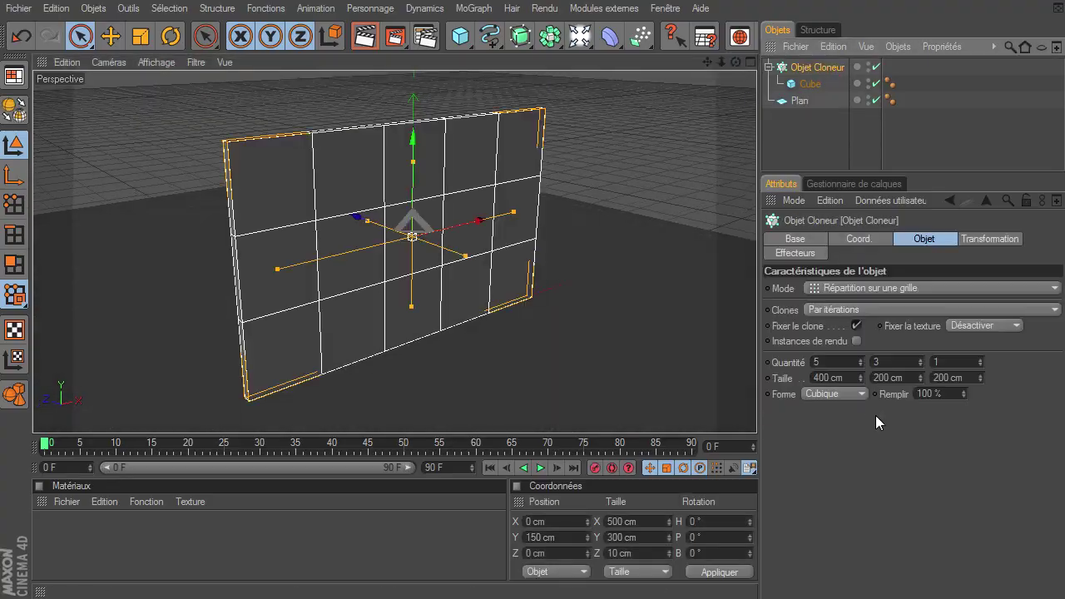
{"action": "left_click", "coordinate": [825, 375]}
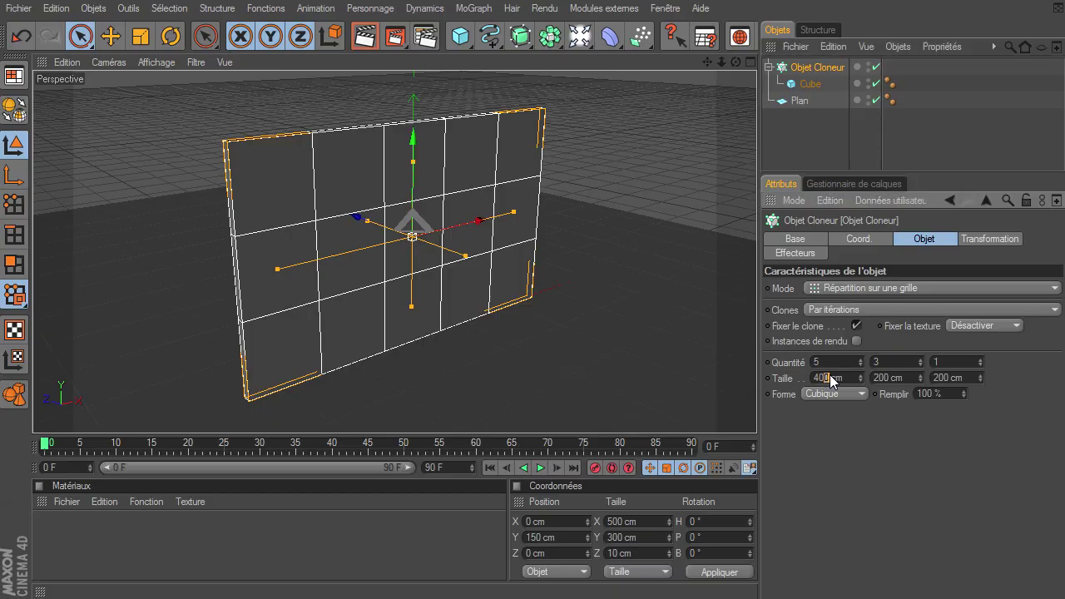
{"action": "left_click", "coordinate": [885, 379]}
{"action": "type", "text": "5"}
{"action": "key", "text": "Return"}
{"action": "left_click", "coordinate": [822, 144]}
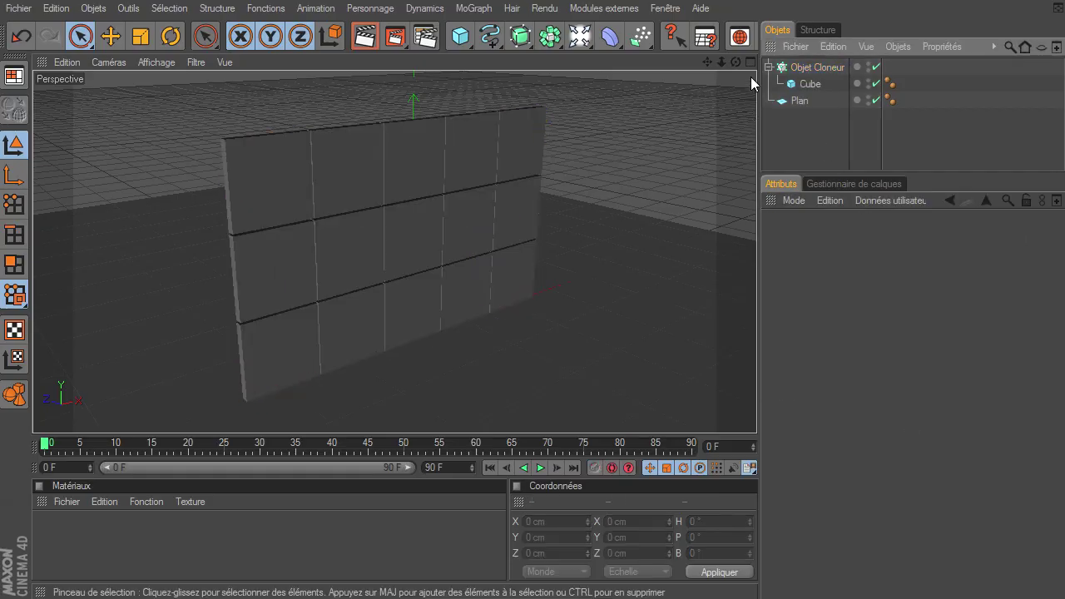
Adjust the view around the wall and render a preview.
{"action": "middle_click_drag", "start_coordinate": [657, 46], "coordinate": [531, 56]}
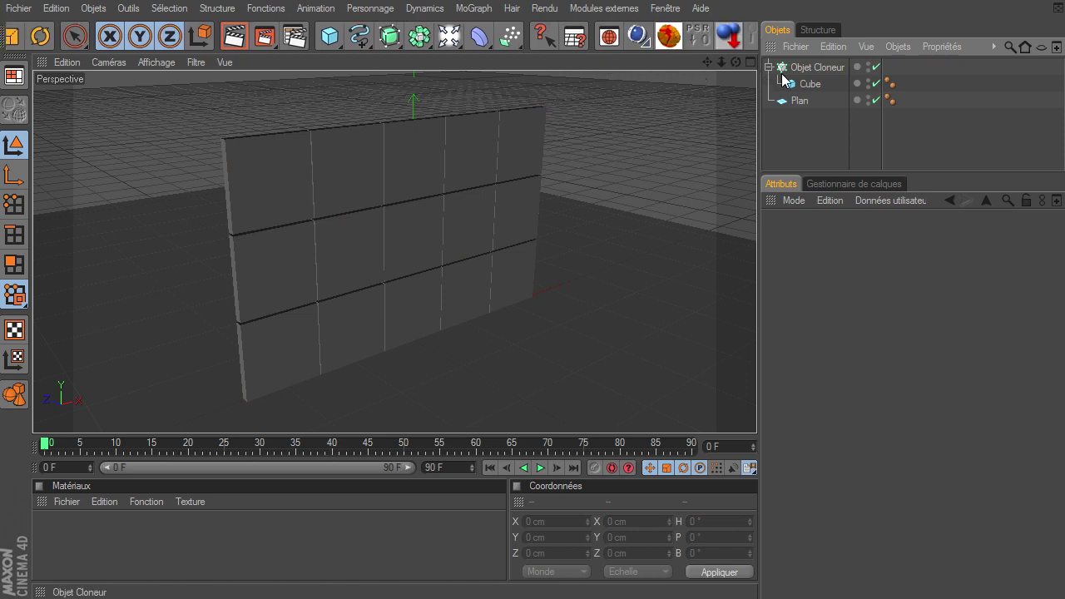
{"action": "left_click", "coordinate": [817, 67]}
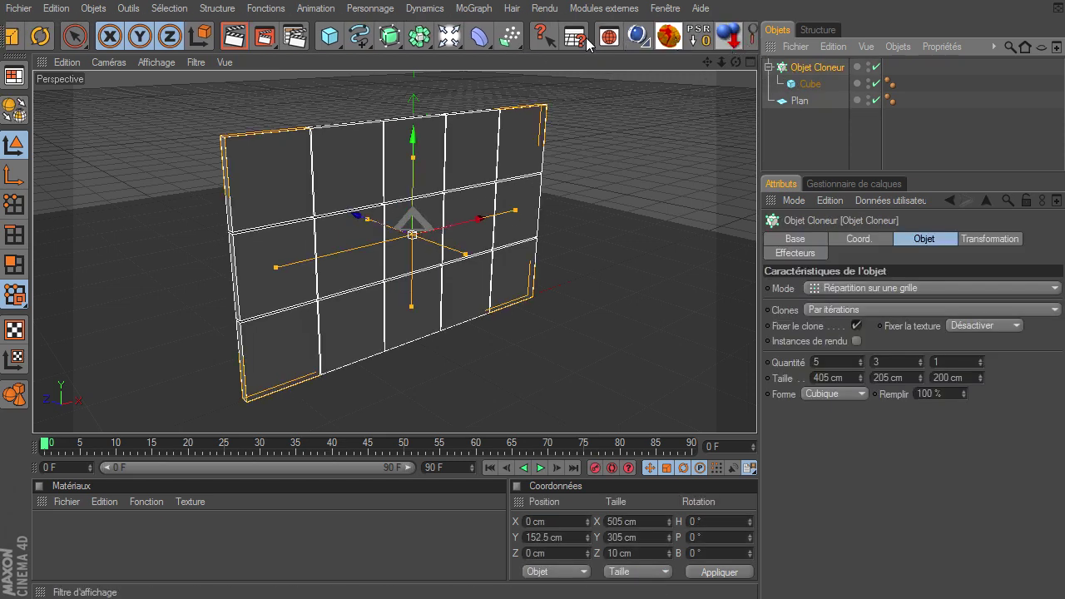
{"action": "middle_click_drag", "start_coordinate": [595, 45], "coordinate": [944, 66]}
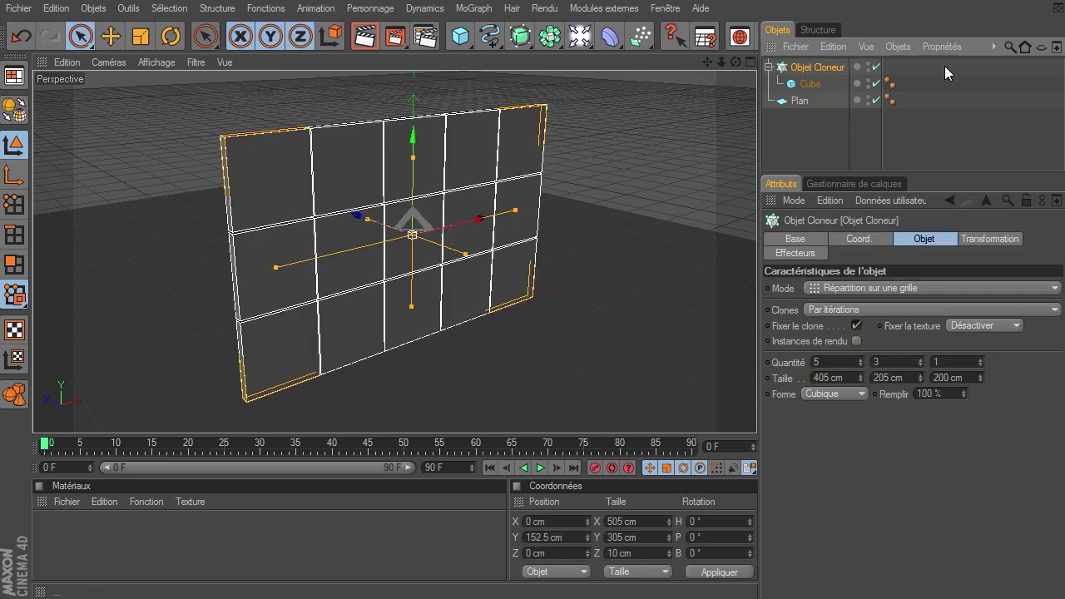
{"action": "left_click", "coordinate": [789, 127]}
{"action": "left_click", "coordinate": [367, 42]}
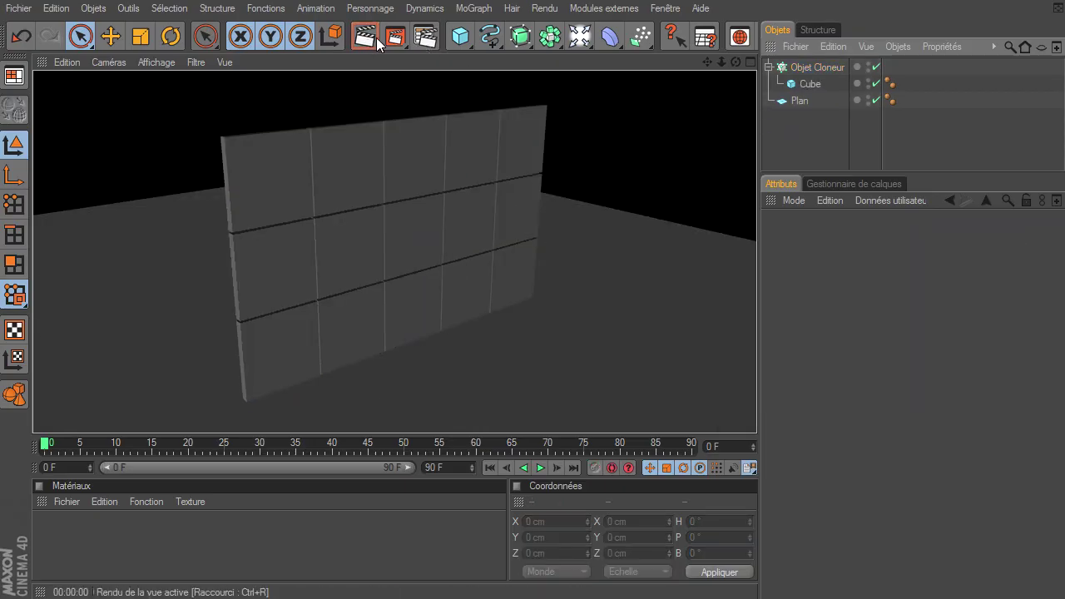
Add a Background object and create a new material.
{"action": "left_click", "coordinate": [609, 36]}
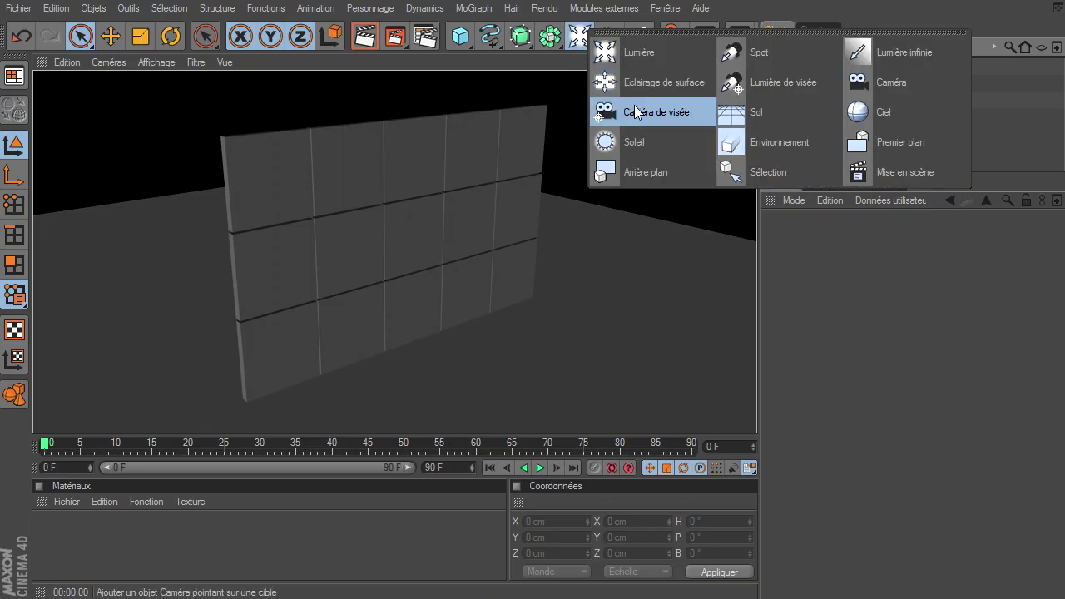
{"action": "left_click", "coordinate": [670, 170]}
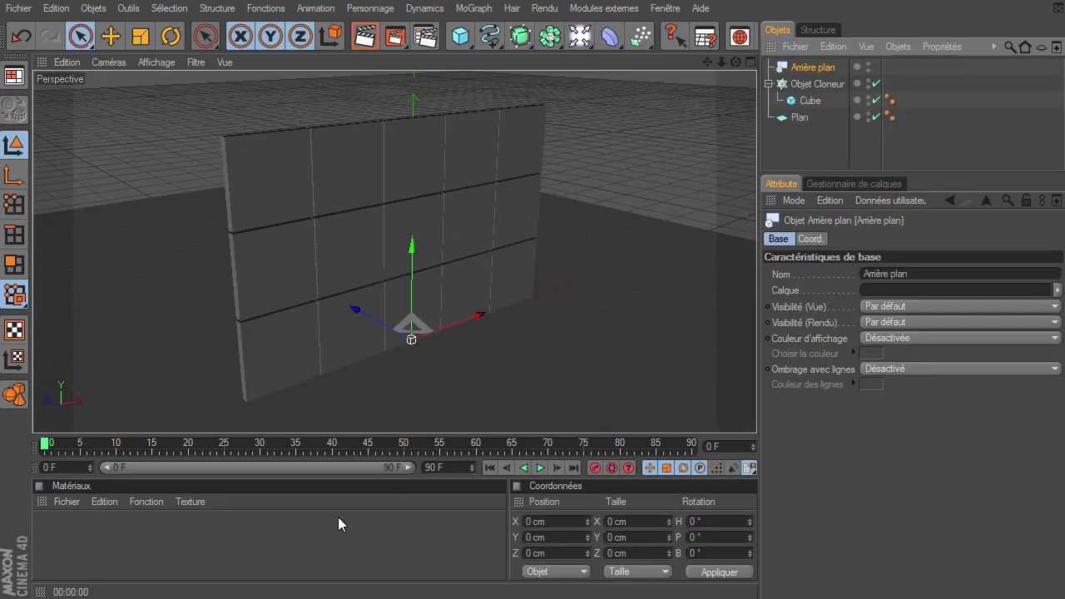
{"action": "double_click", "coordinate": [338, 516]}
Name the material 'sol et fond' and apply it to the background and the Plan.
{"action": "double_click", "coordinate": [55, 555]}
{"action": "type", "text": "sol et"}
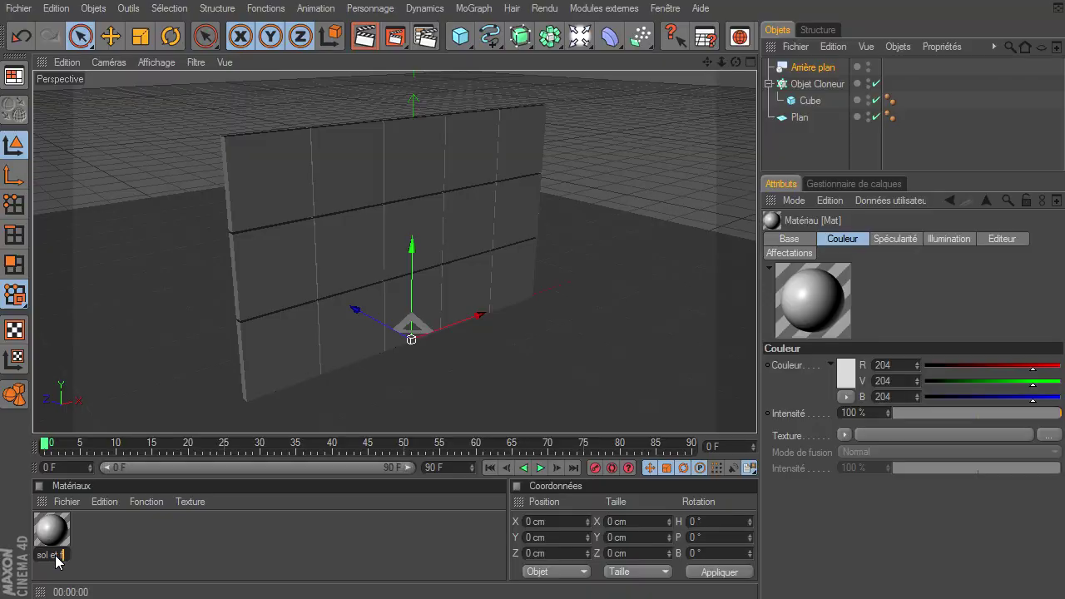
{"action": "type", "text": "ond"}
{"action": "key", "text": "Return"}
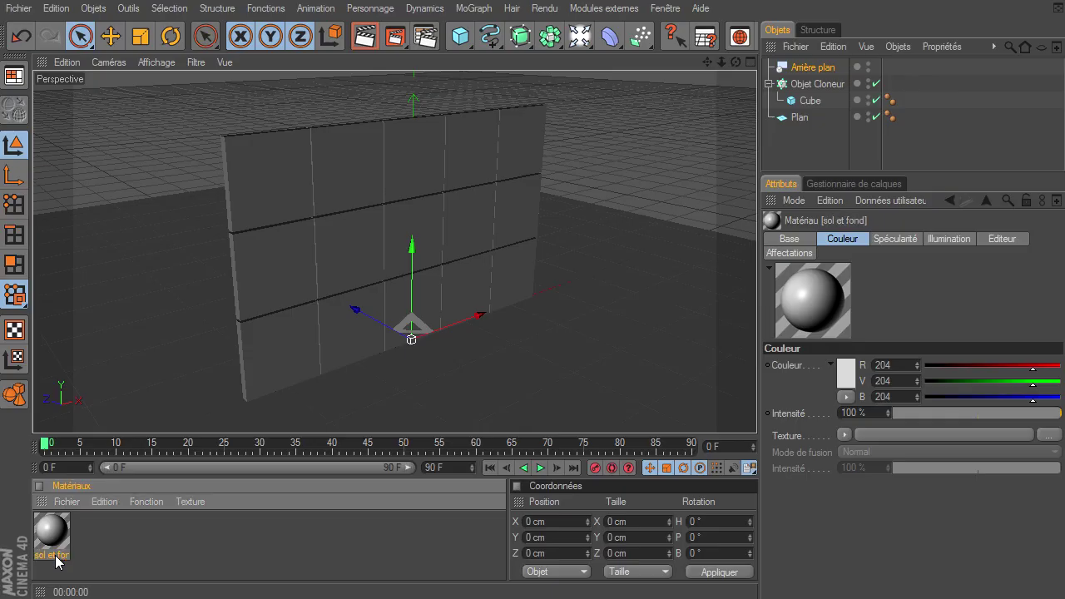
{"action": "left_click_drag", "start_coordinate": [56, 555], "coordinate": [829, 74]}
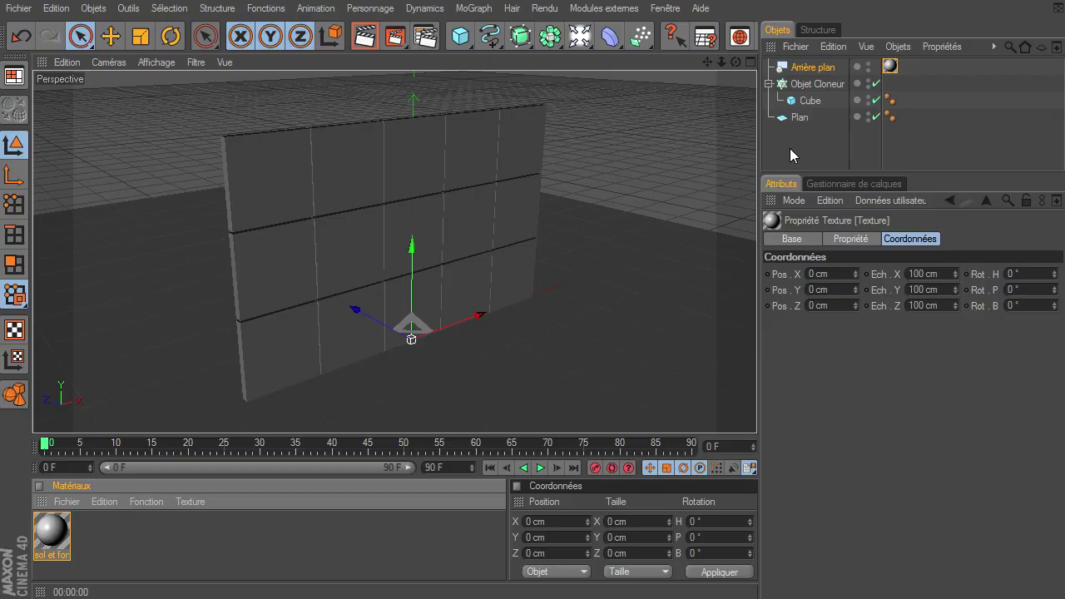
{"action": "left_click_drag", "start_coordinate": [789, 148], "coordinate": [806, 118]}
Turn off specularity on 'sol et fond' and set its colour to RGB 215/219/224.
{"action": "double_click", "coordinate": [49, 549]}
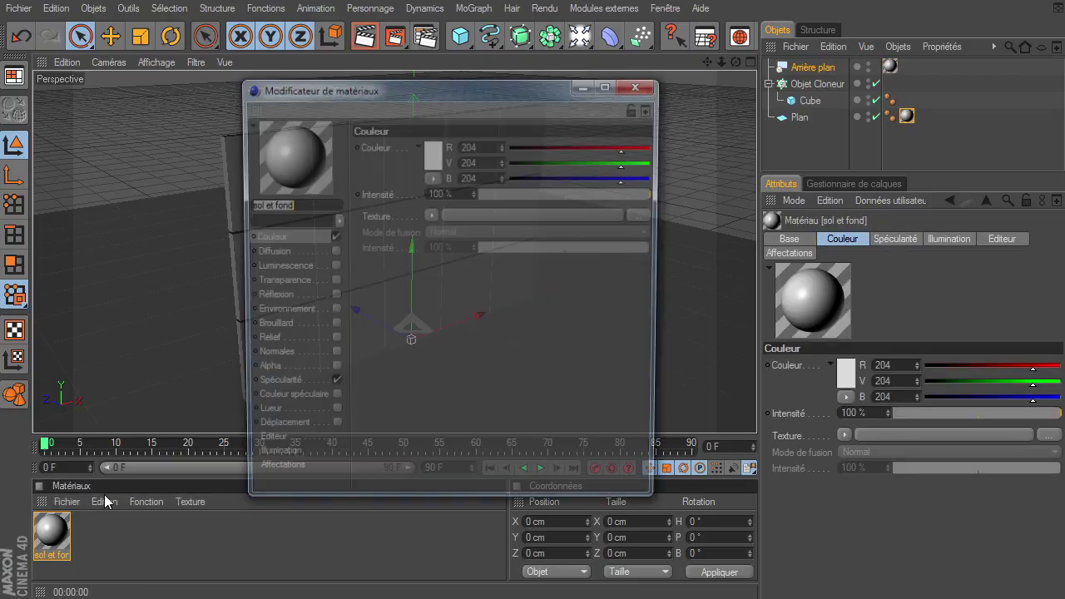
{"action": "left_click", "coordinate": [331, 386]}
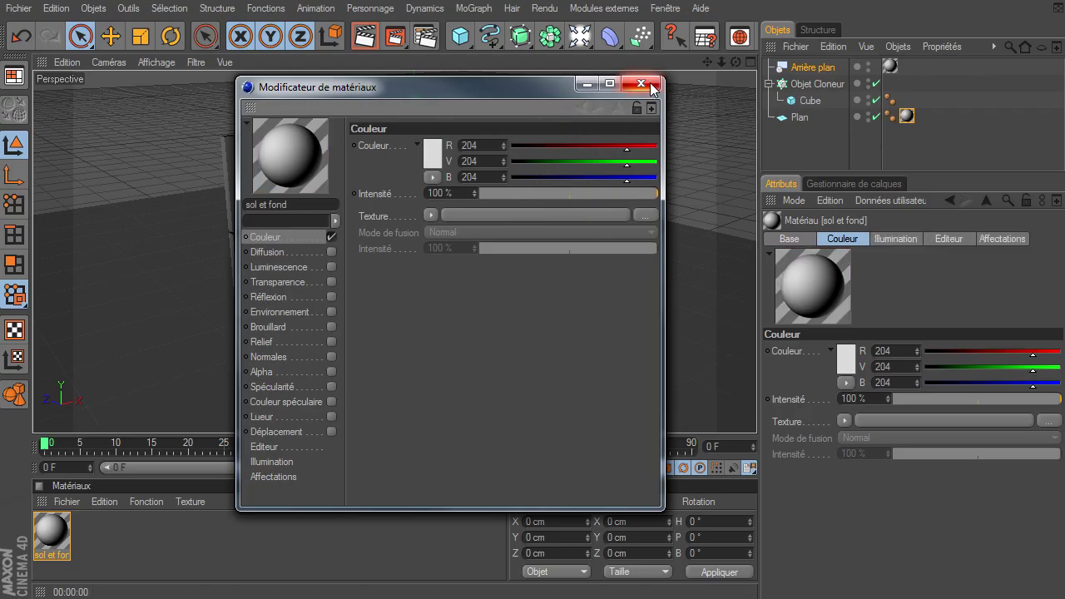
{"action": "left_click", "coordinate": [432, 156]}
{"action": "left_click", "coordinate": [338, 124]}
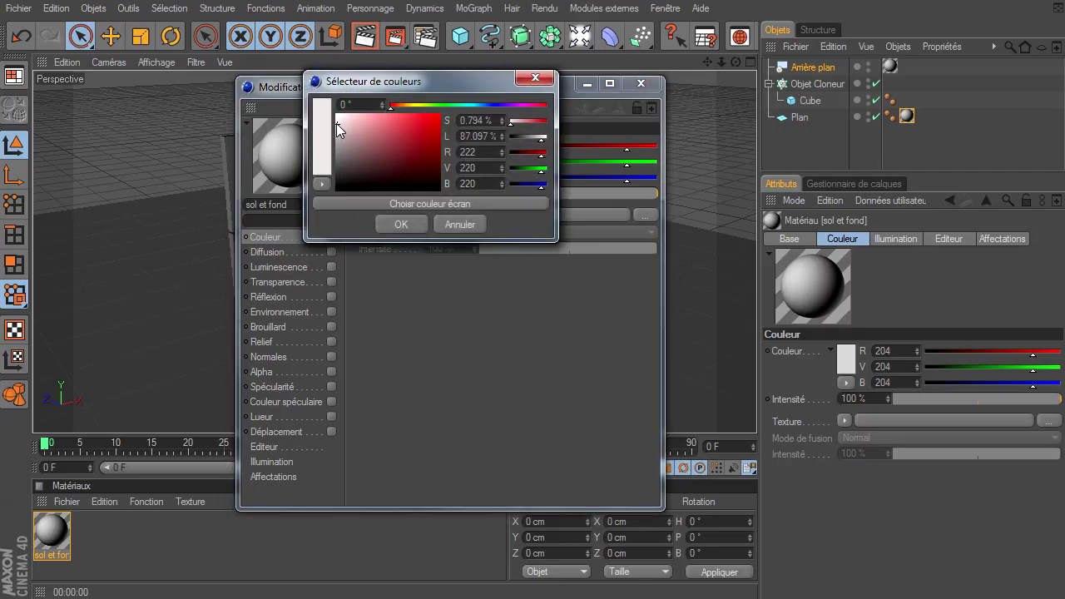
{"action": "left_click", "coordinate": [476, 104]}
{"action": "left_click_drag", "start_coordinate": [477, 110], "coordinate": [482, 111]}
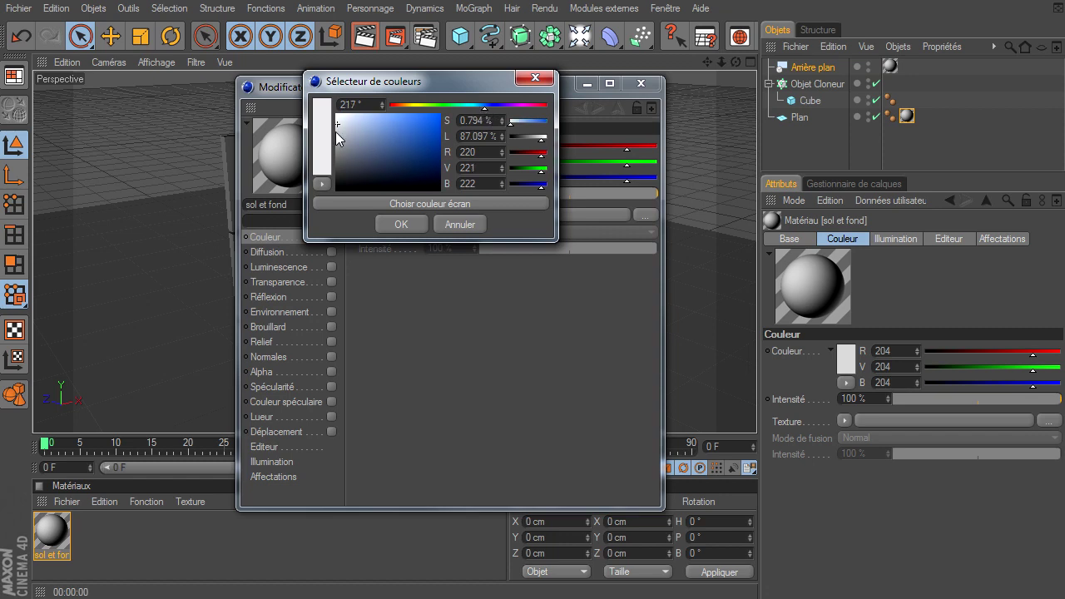
{"action": "left_click", "coordinate": [339, 122]}
{"action": "left_click", "coordinate": [389, 219]}
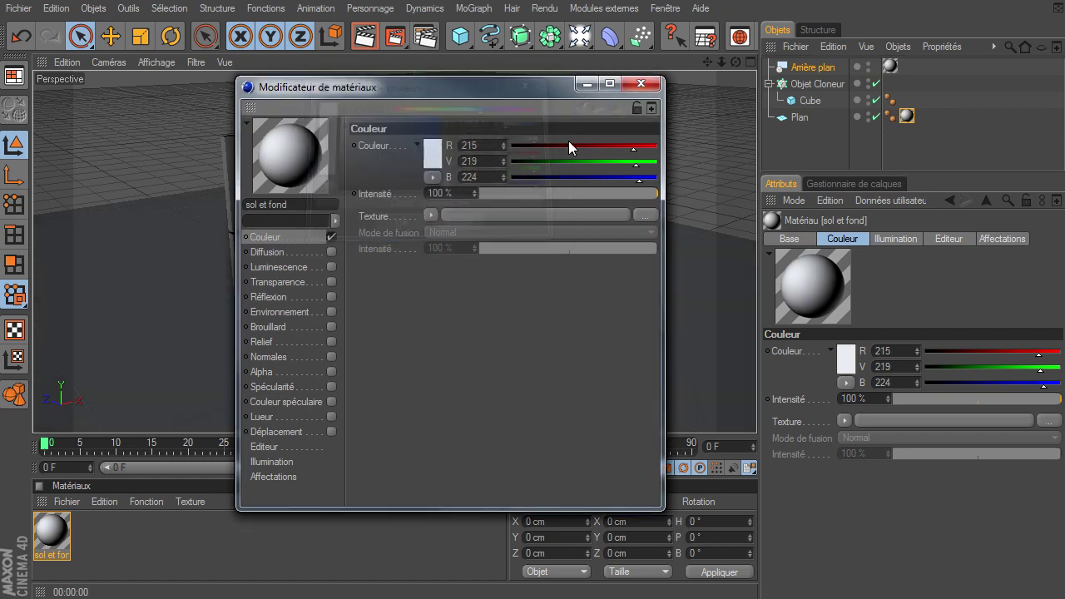
{"action": "left_click", "coordinate": [640, 84]}
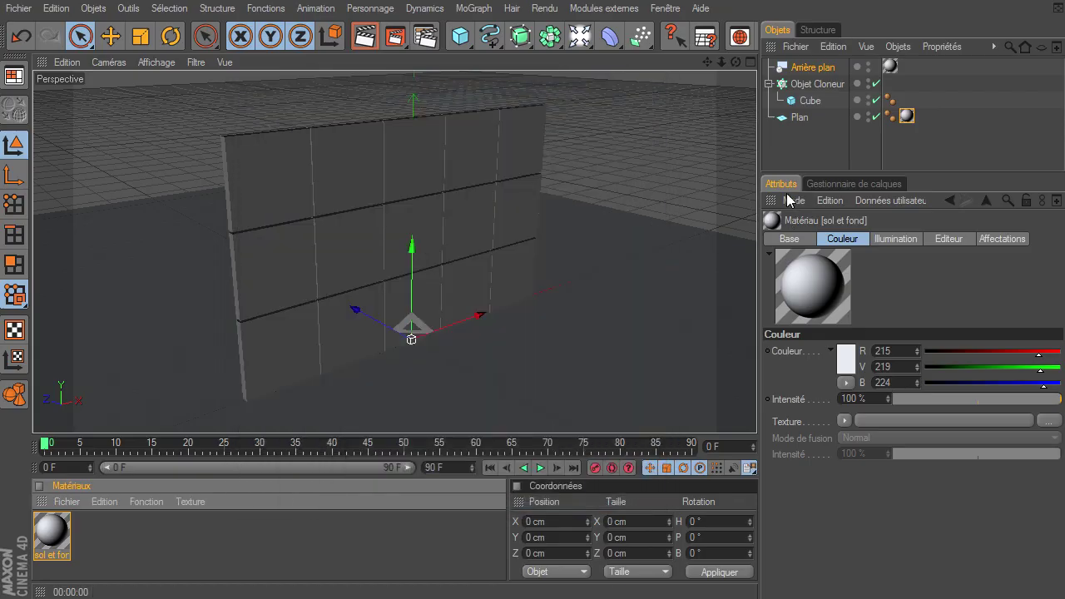
{"action": "left_click", "coordinate": [797, 118]}
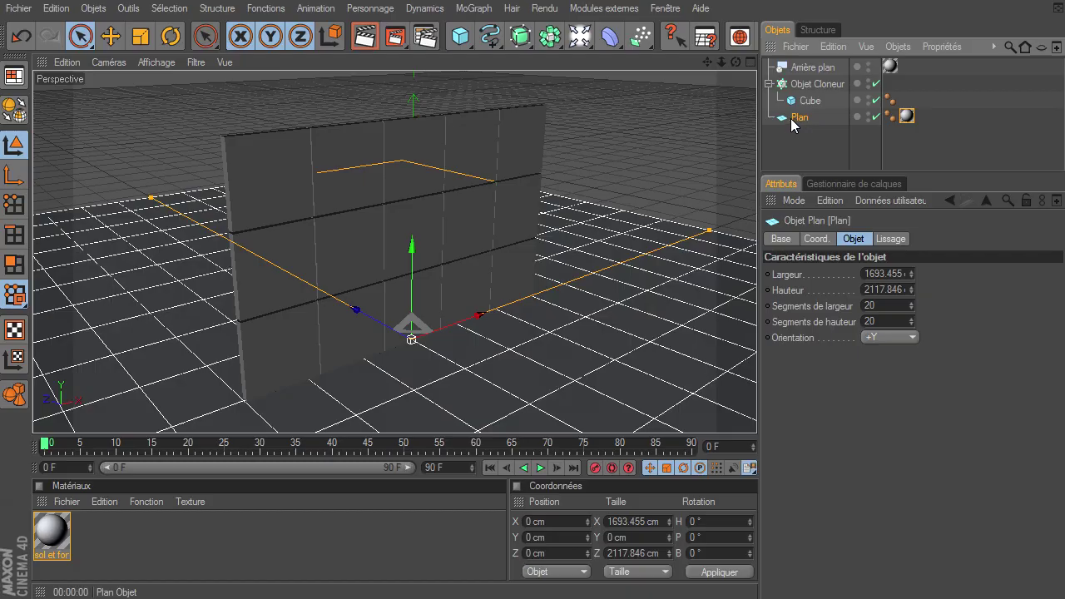
Add a Rendu tag to the Plan and render a preview of the wall.
{"action": "right_click", "coordinate": [788, 121]}
{"action": "mouse_move", "coordinate": [881, 129]}
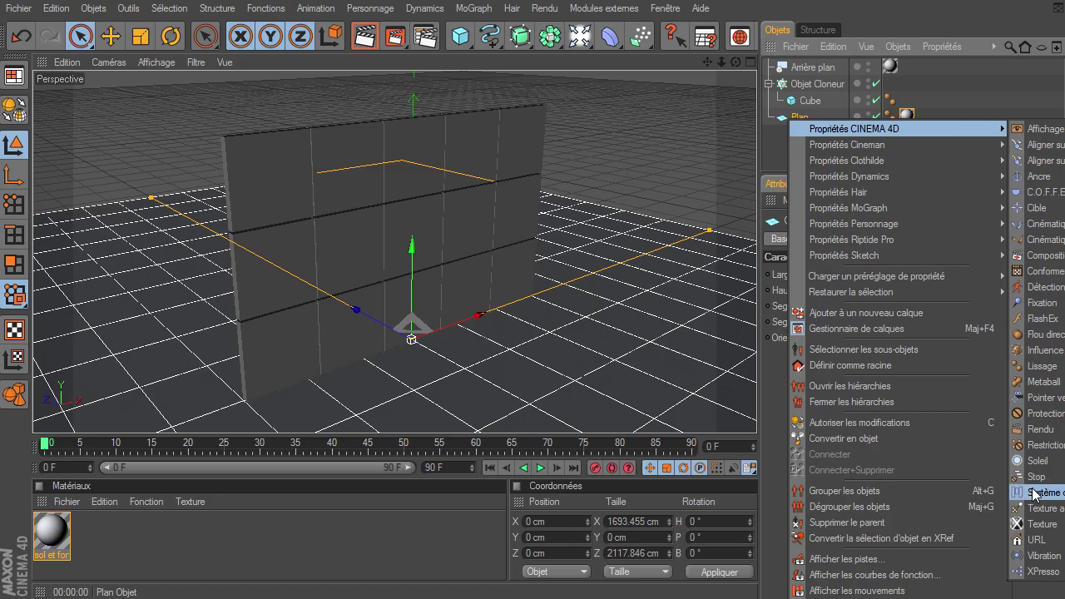
{"action": "left_click", "coordinate": [1036, 429]}
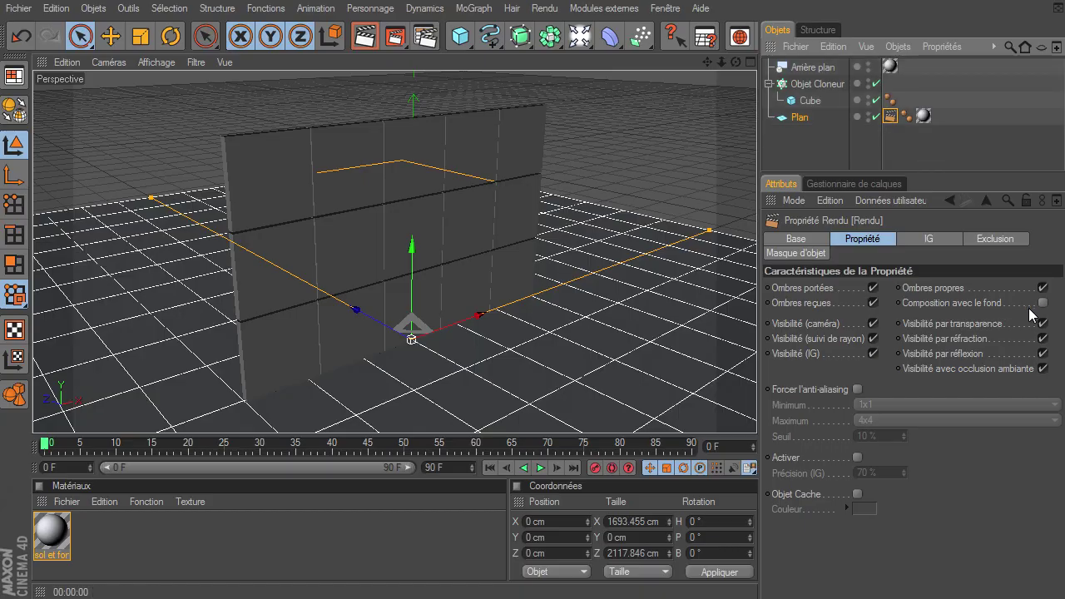
{"action": "left_click", "coordinate": [779, 145]}
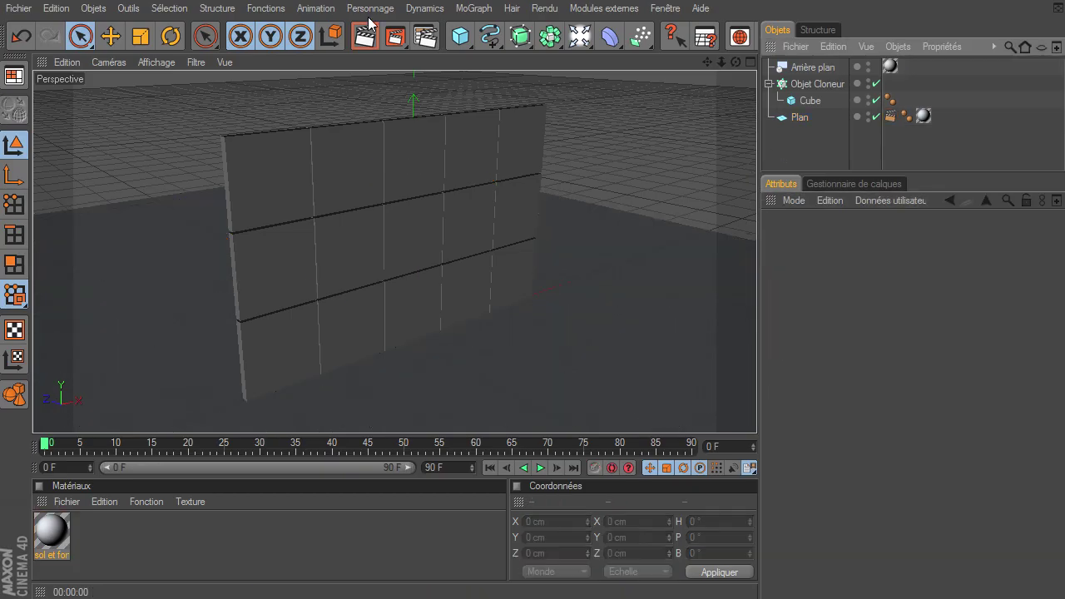
{"action": "left_click", "coordinate": [364, 38]}
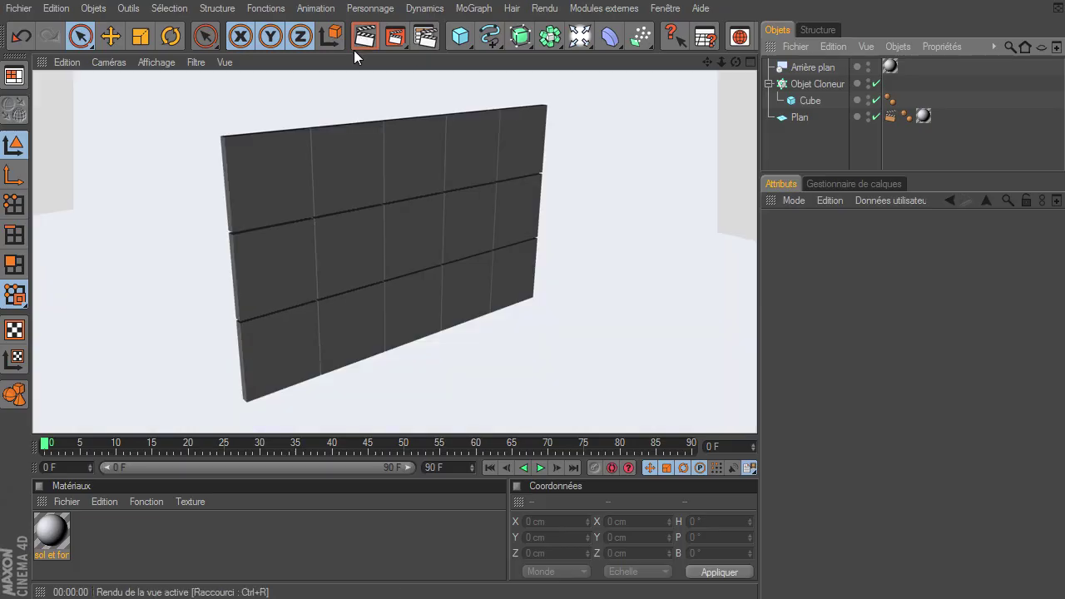
{"action": "left_click", "coordinate": [582, 38]}
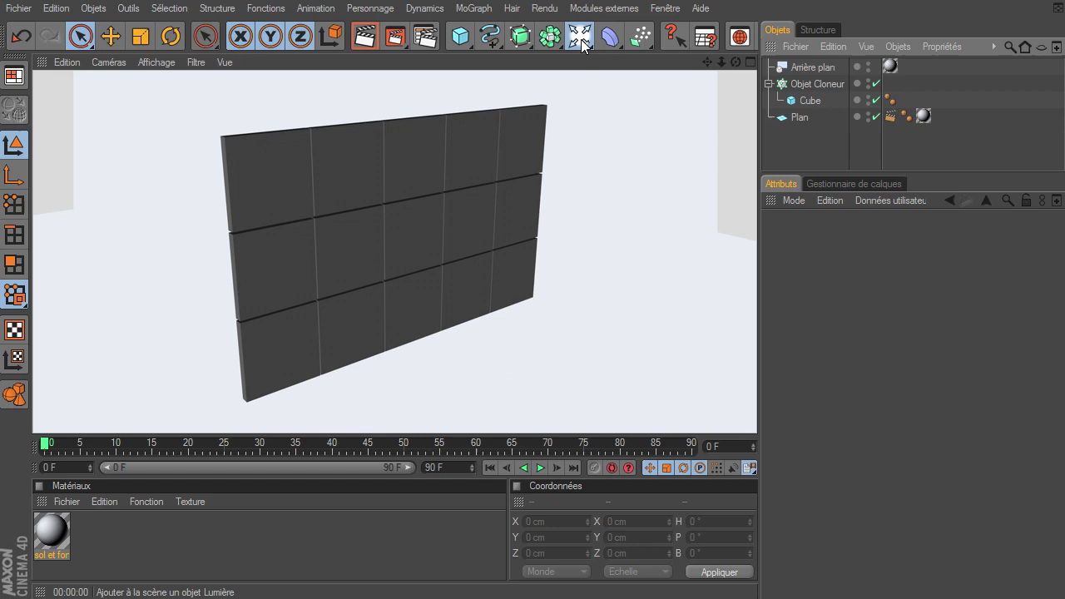
Add an area light, raise it in front of the wall, and widen its rectangle.
{"action": "left_click", "coordinate": [636, 81]}
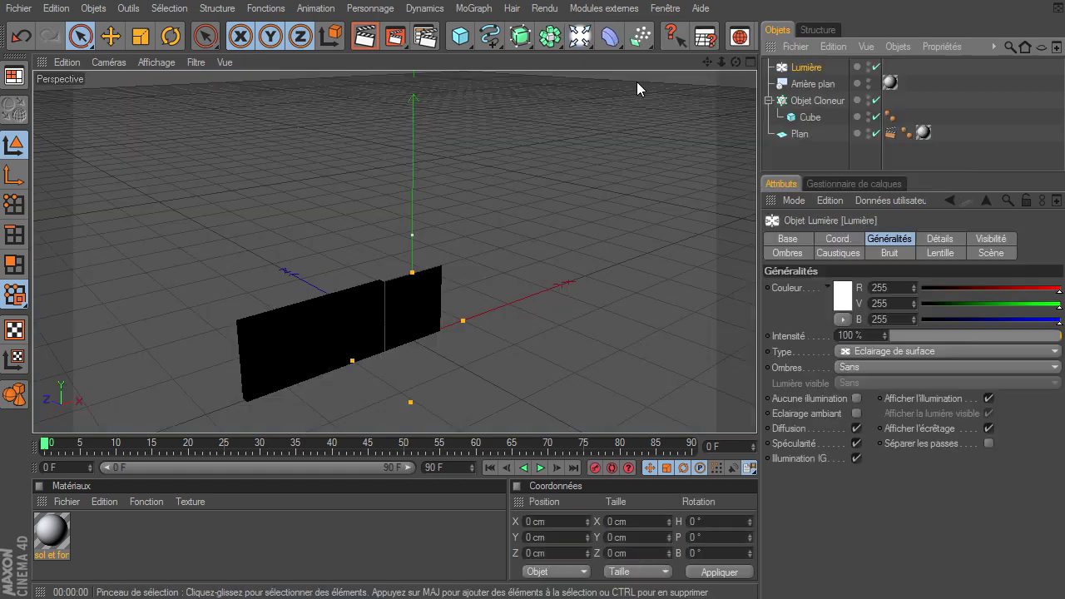
{"action": "left_click_drag", "start_coordinate": [411, 287], "coordinate": [411, 175]}
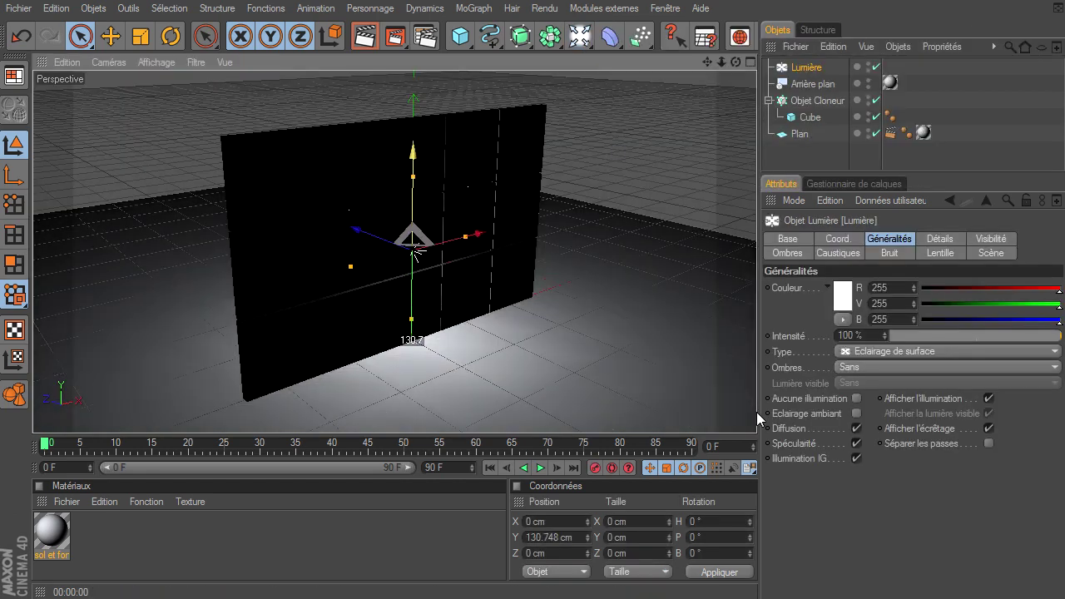
{"action": "left_click_drag", "start_coordinate": [374, 215], "coordinate": [437, 238]}
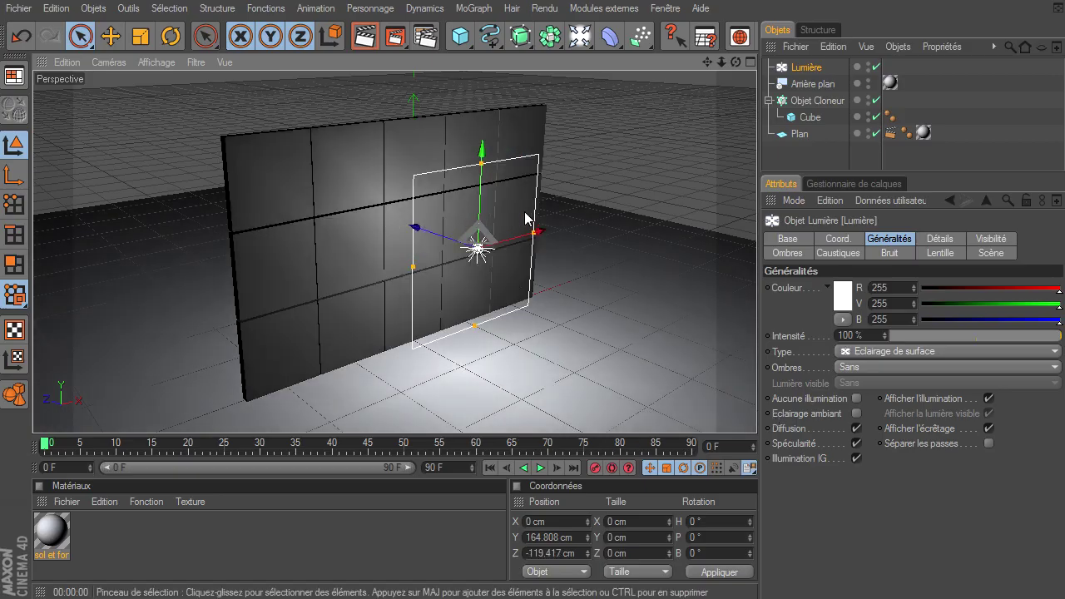
{"action": "left_click_drag", "start_coordinate": [481, 169], "coordinate": [479, 207]}
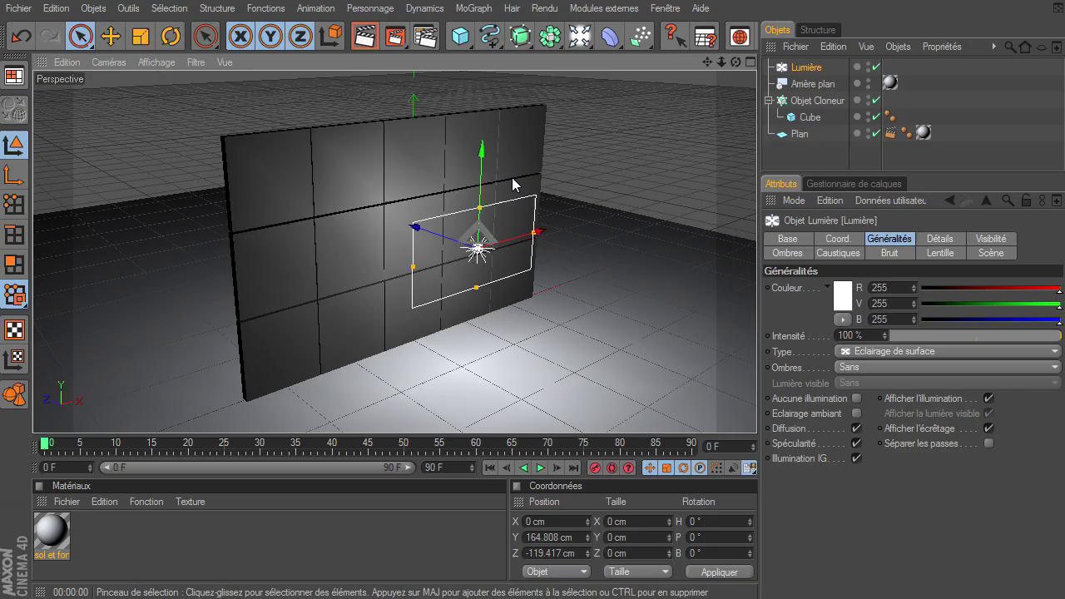
{"action": "left_click_drag", "start_coordinate": [535, 234], "coordinate": [575, 222]}
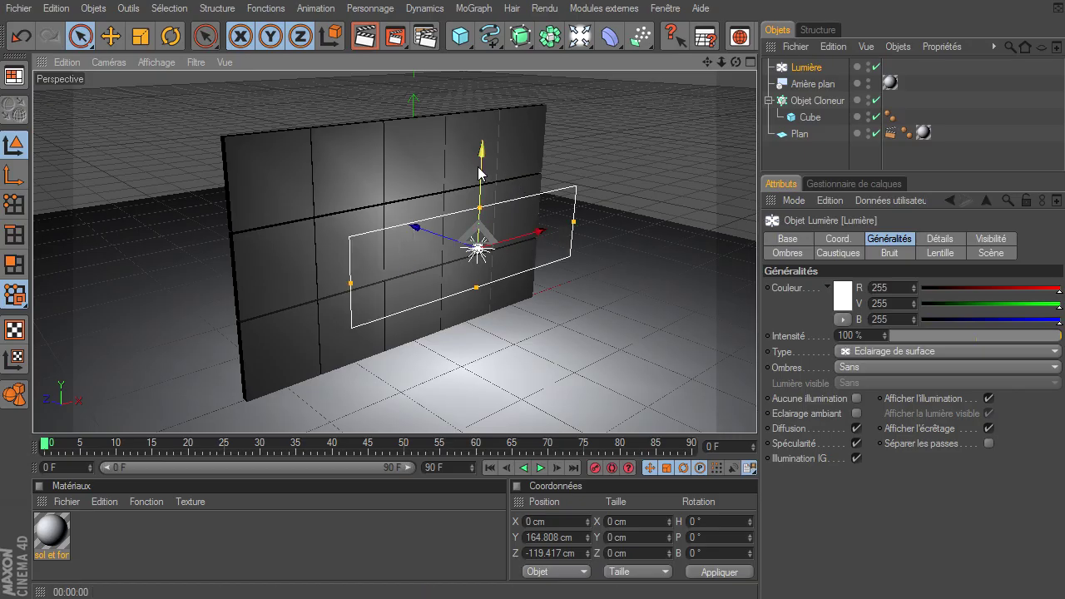
{"action": "left_click_drag", "start_coordinate": [480, 172], "coordinate": [481, 12]}
Tilt the light down to -40° pitch and push it farther back.
{"action": "key", "text": "r"}
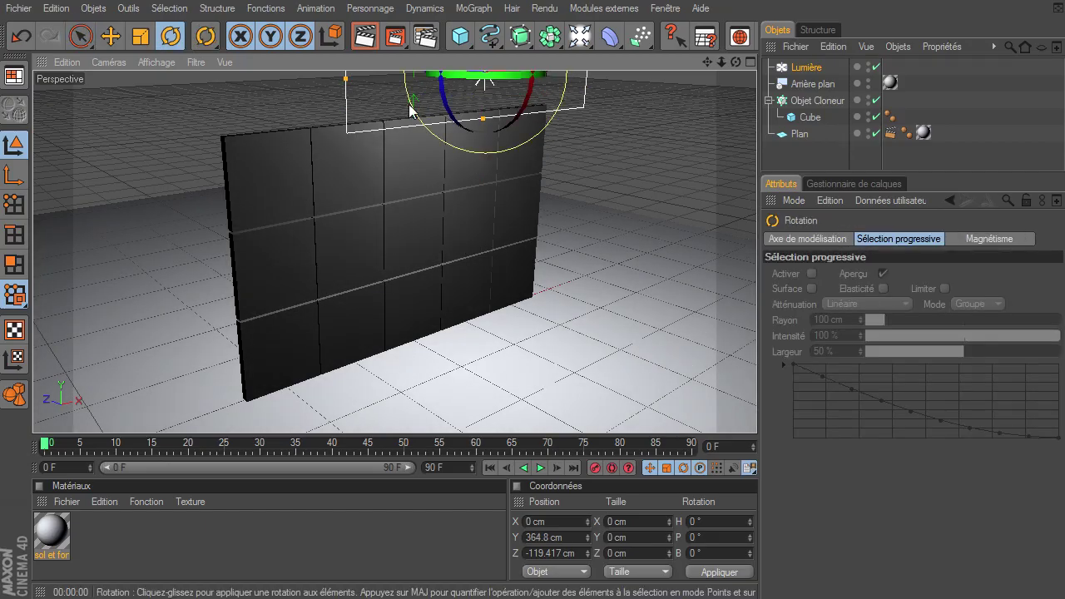
{"action": "mouse_move", "coordinate": [516, 109]}
{"action": "left_mouse_down"}
{"action": "mouse_move", "coordinate": [536, 79]}
{"action": "mouse_move", "coordinate": [542, 87]}
{"action": "left_mouse_up"}
{"action": "left_click", "coordinate": [806, 67]}
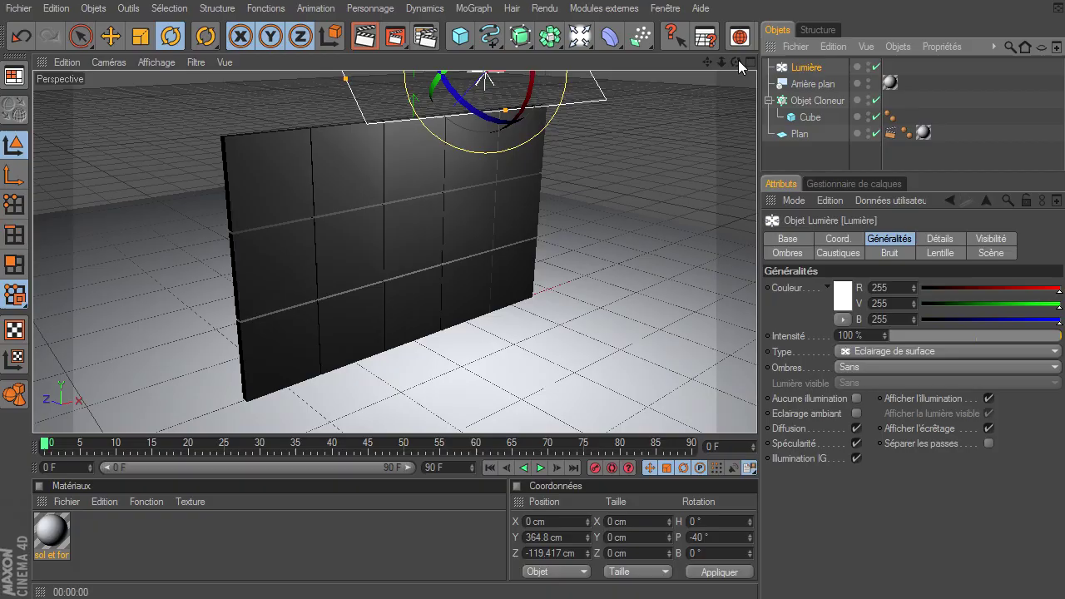
{"action": "scroll", "coordinate": [756, 412], "scroll_direction": "down", "scroll_amount": 5}
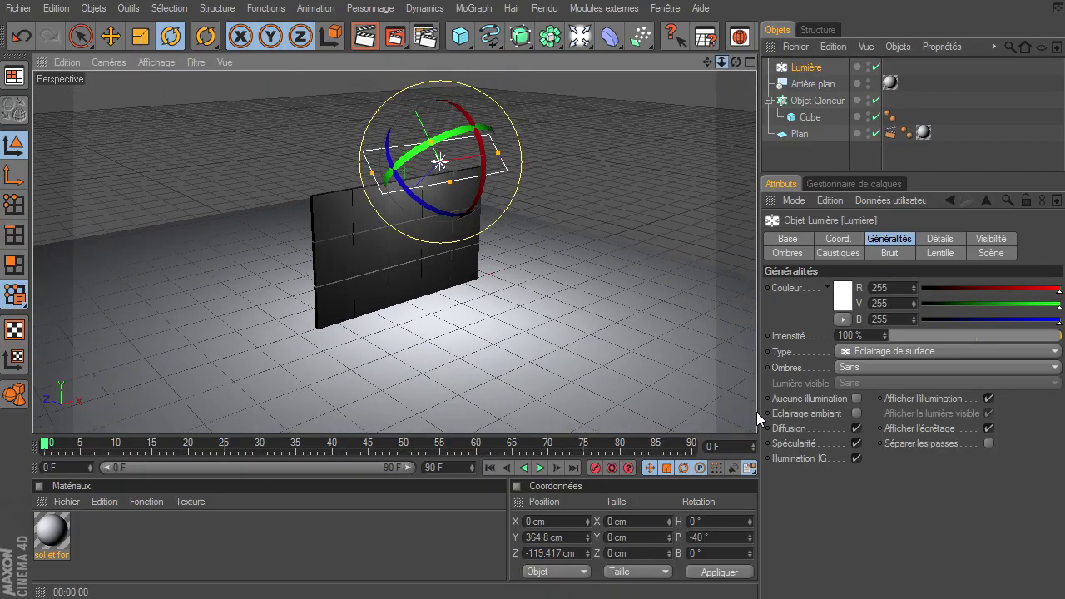
{"action": "left_click", "coordinate": [93, 36]}
{"action": "left_click_drag", "start_coordinate": [399, 221], "coordinate": [756, 412]}
{"action": "left_click", "coordinate": [807, 67]}
Give the light soft shadow maps at 50% density and lower its intensity to 69%.
{"action": "left_click", "coordinate": [894, 365]}
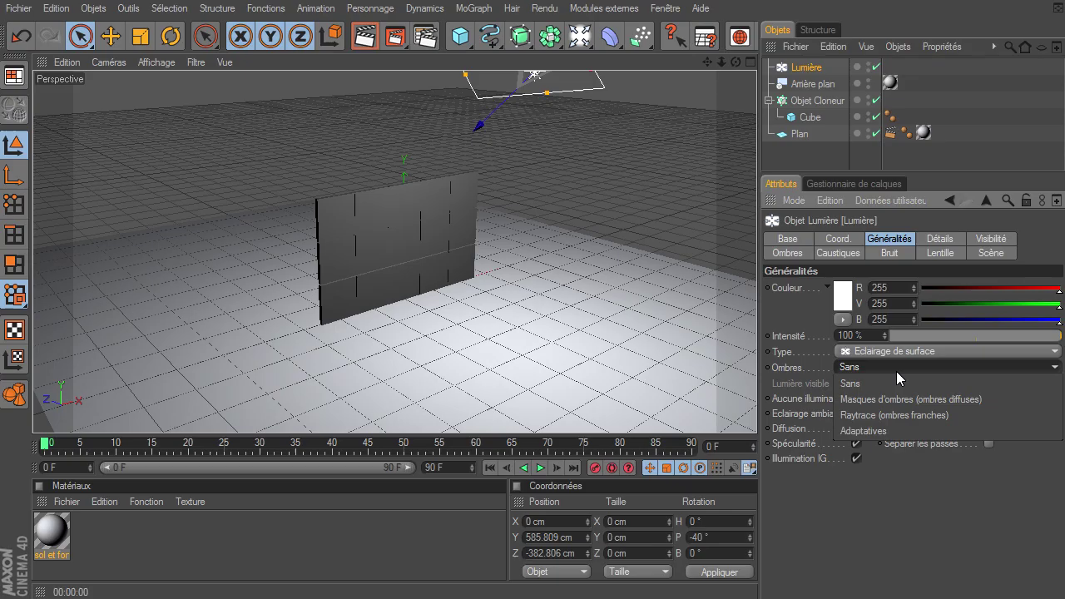
{"action": "left_click", "coordinate": [897, 399]}
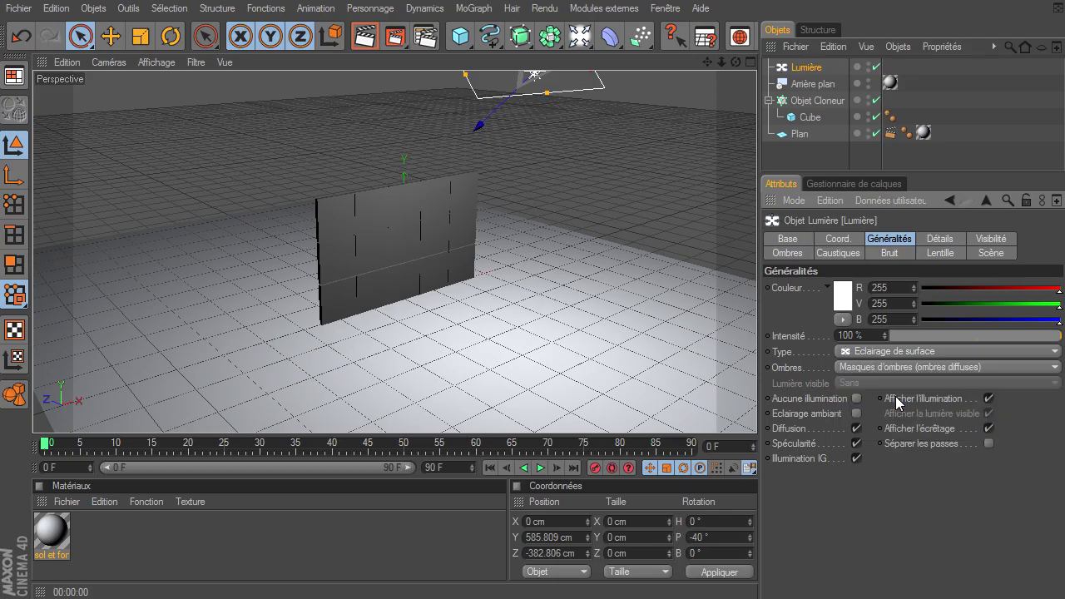
{"action": "left_click", "coordinate": [800, 255]}
{"action": "left_click", "coordinate": [903, 311]}
{"action": "type", "text": "50"}
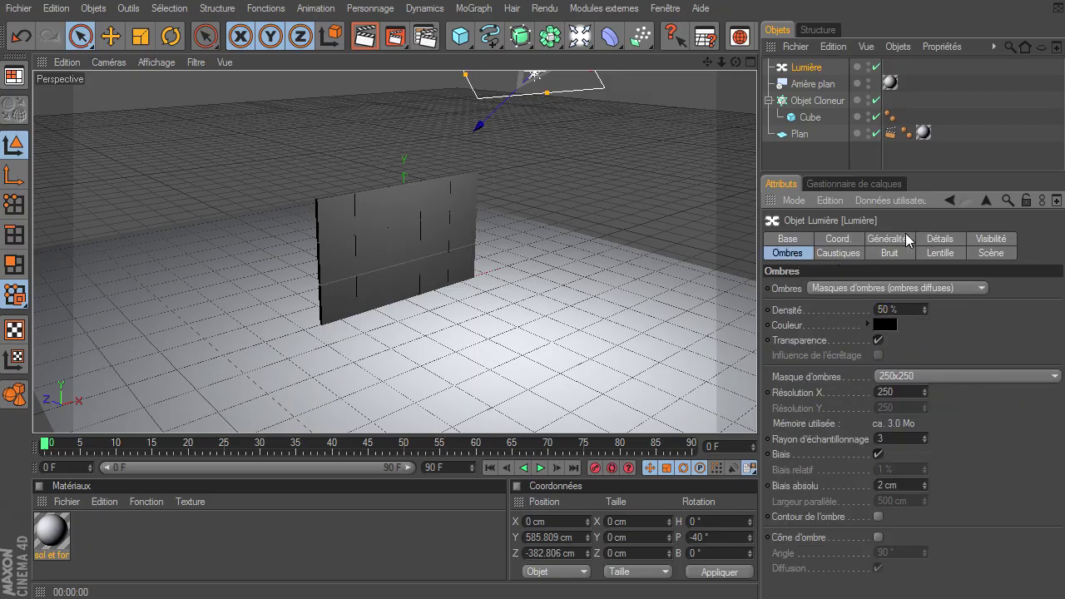
{"action": "left_click", "coordinate": [905, 240]}
{"action": "left_click", "coordinate": [1007, 335]}
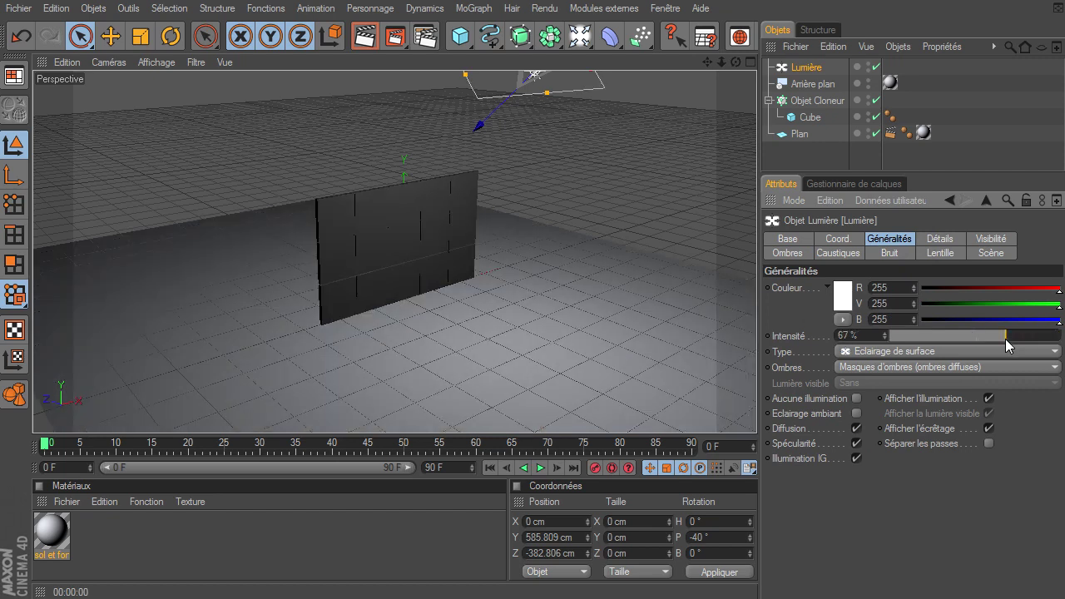
Render a preview and shift the light left to X −230.8 cm.
{"action": "left_click", "coordinate": [364, 42]}
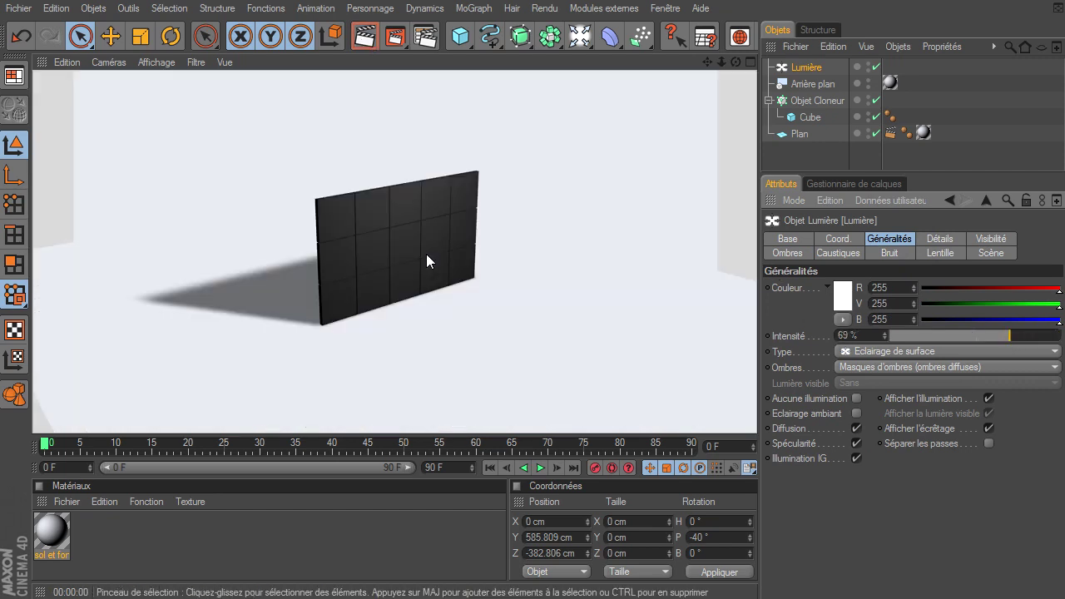
{"action": "mouse_move", "coordinate": [735, 61]}
{"action": "left_mouse_down"}
{"action": "mouse_move", "coordinate": [771, 413]}
{"action": "mouse_move", "coordinate": [756, 412]}
{"action": "left_mouse_up"}
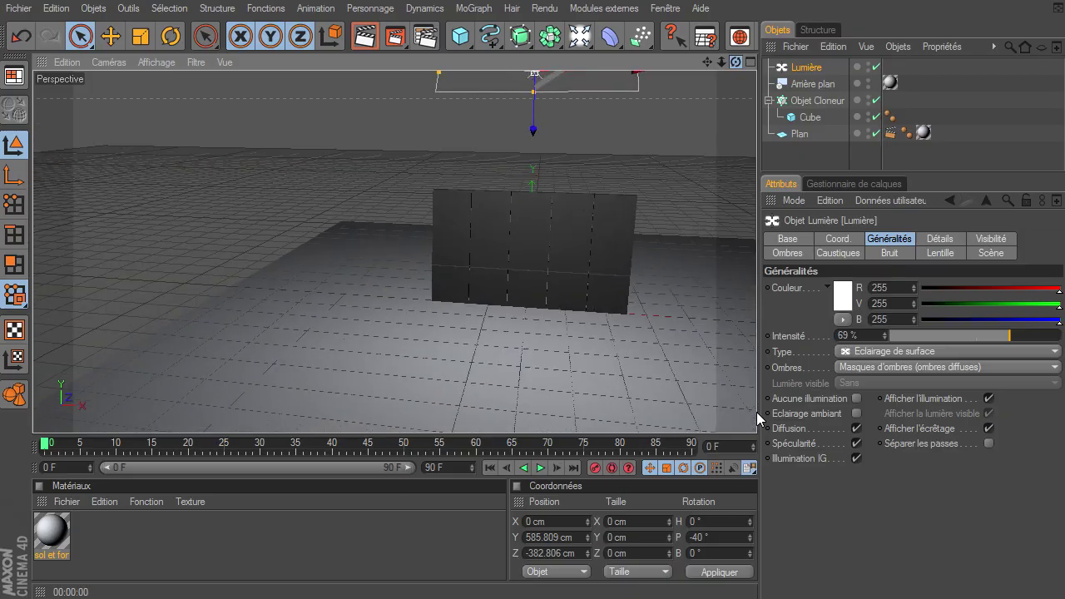
{"action": "mouse_move", "coordinate": [756, 412]}
{"action": "left_mouse_down"}
{"action": "mouse_move", "coordinate": [677, 75]}
{"action": "mouse_move", "coordinate": [756, 412]}
{"action": "left_mouse_up"}
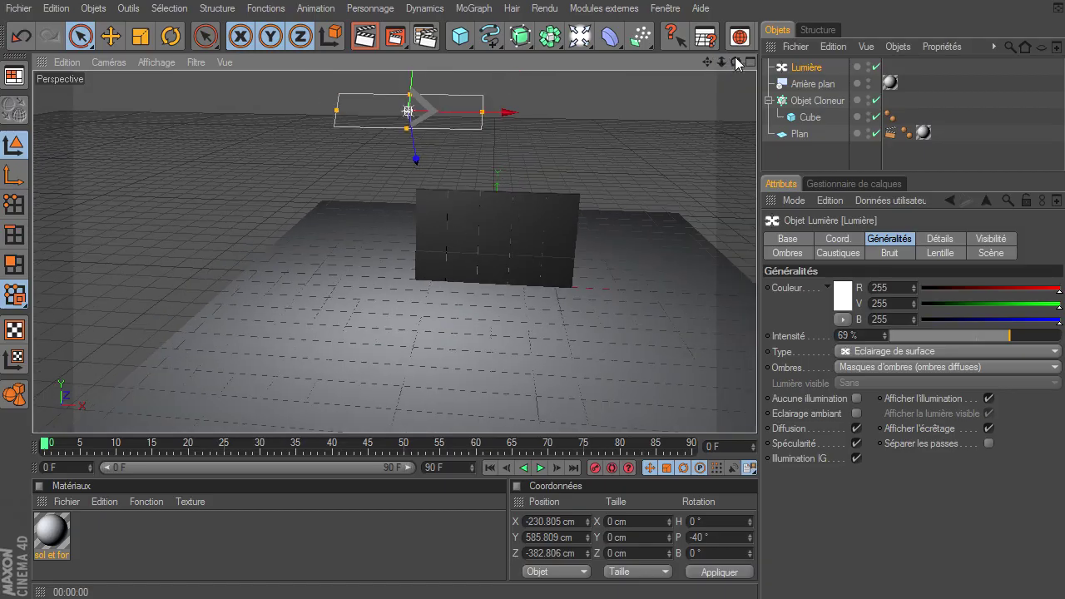
Raise the light higher above the wall and tilt it down to -65° pitch.
{"action": "left_click", "coordinate": [362, 37]}
{"action": "left_click_drag", "start_coordinate": [735, 62], "coordinate": [756, 412]}
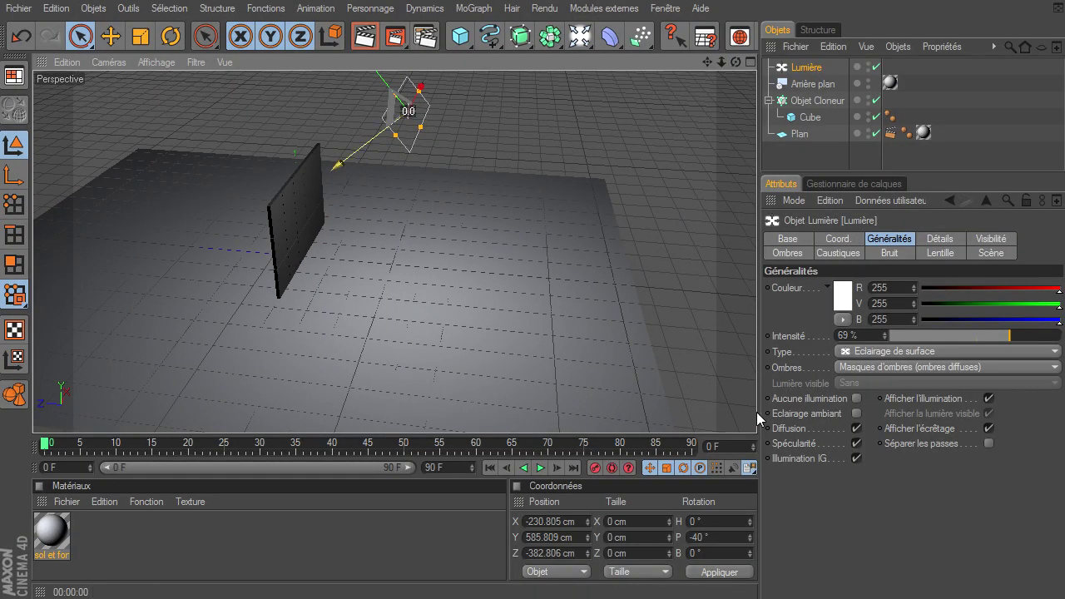
{"action": "left_click_drag", "start_coordinate": [364, 165], "coordinate": [375, 156]}
{"action": "left_click_drag", "start_coordinate": [712, 73], "coordinate": [516, 97], "text": "alt"}
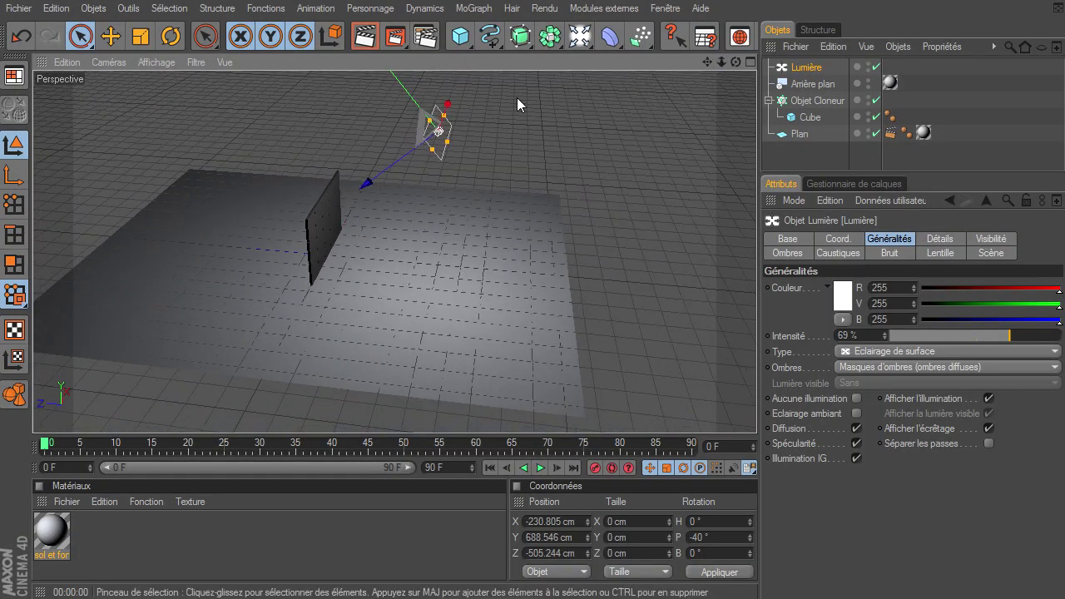
{"action": "left_click_drag", "start_coordinate": [416, 106], "coordinate": [402, 87]}
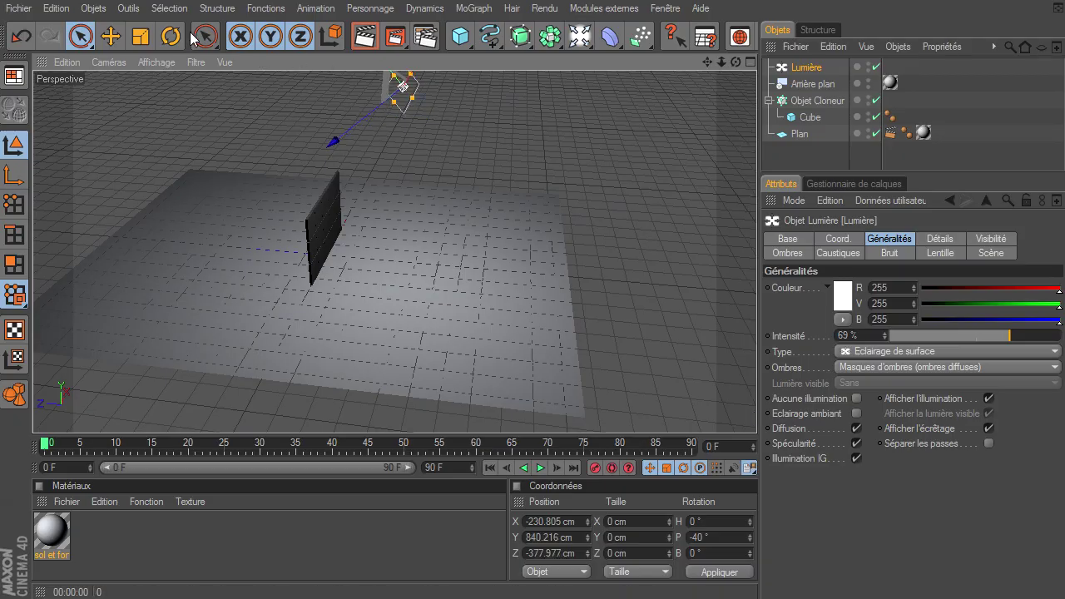
{"action": "key", "text": "r"}
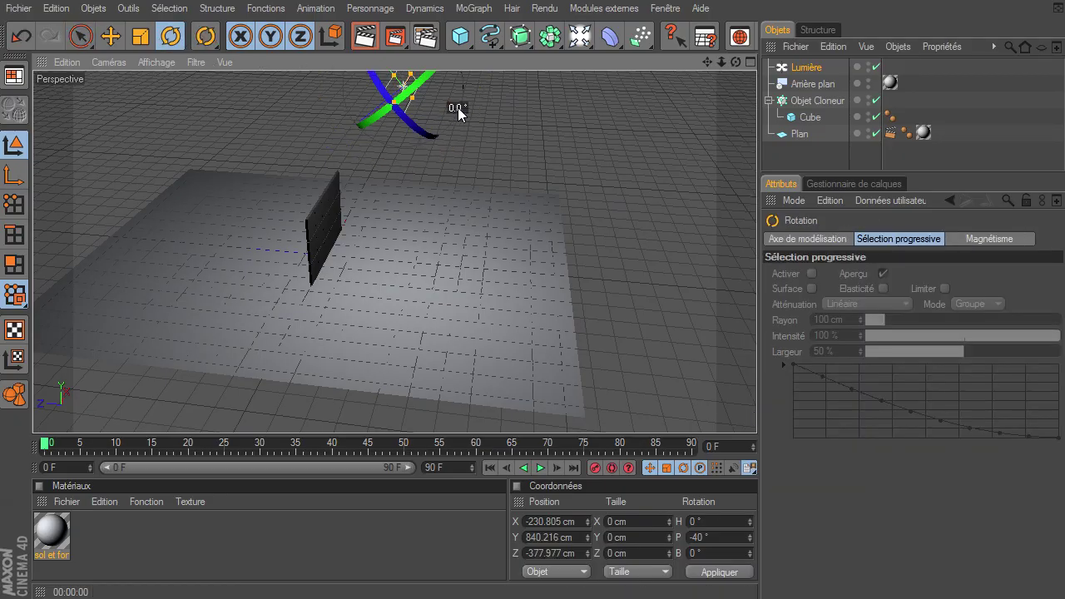
{"action": "left_click_drag", "start_coordinate": [457, 107], "coordinate": [431, 62]}
Render the wall from a new angle to check its shadow on the floor.
{"action": "left_click", "coordinate": [364, 36]}
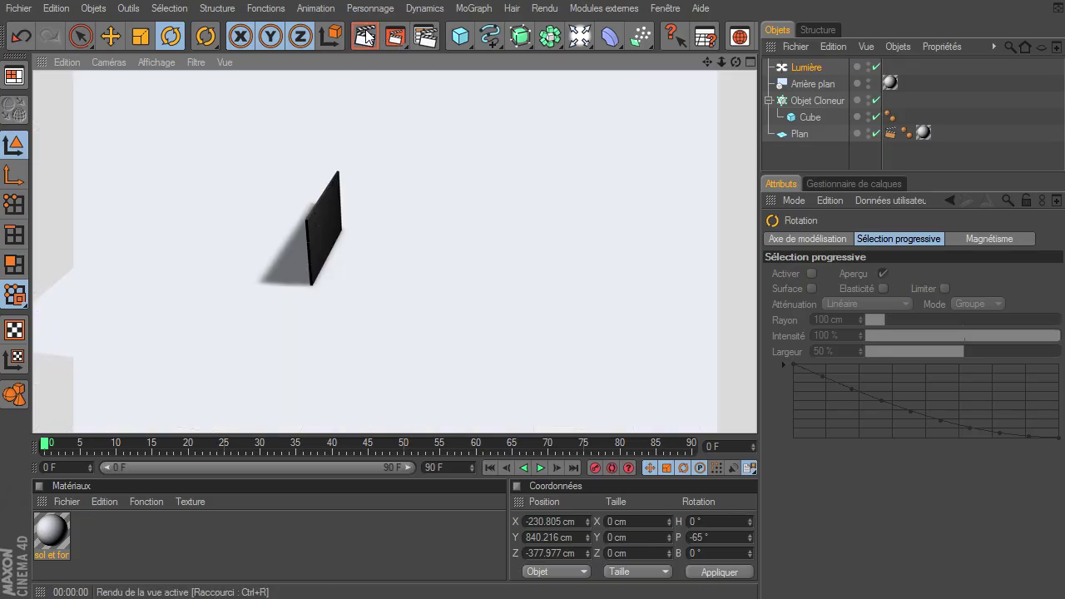
{"action": "left_click_drag", "start_coordinate": [736, 62], "coordinate": [756, 411]}
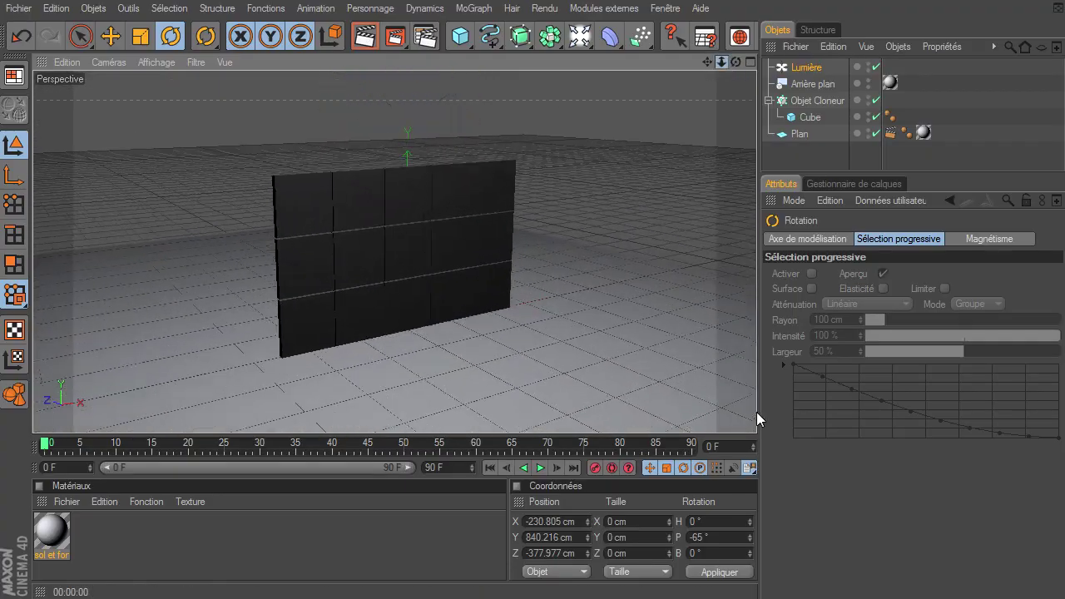
{"action": "left_click", "coordinate": [359, 39]}
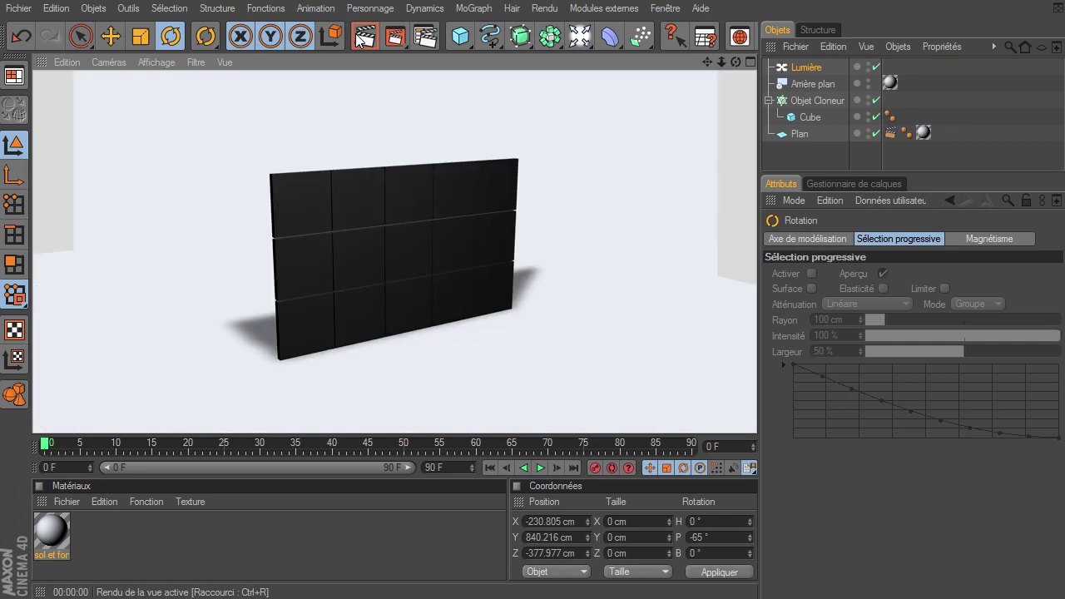
{"action": "left_click_drag", "start_coordinate": [735, 60], "coordinate": [756, 411]}
{"action": "left_click_drag", "start_coordinate": [722, 61], "coordinate": [756, 411]}
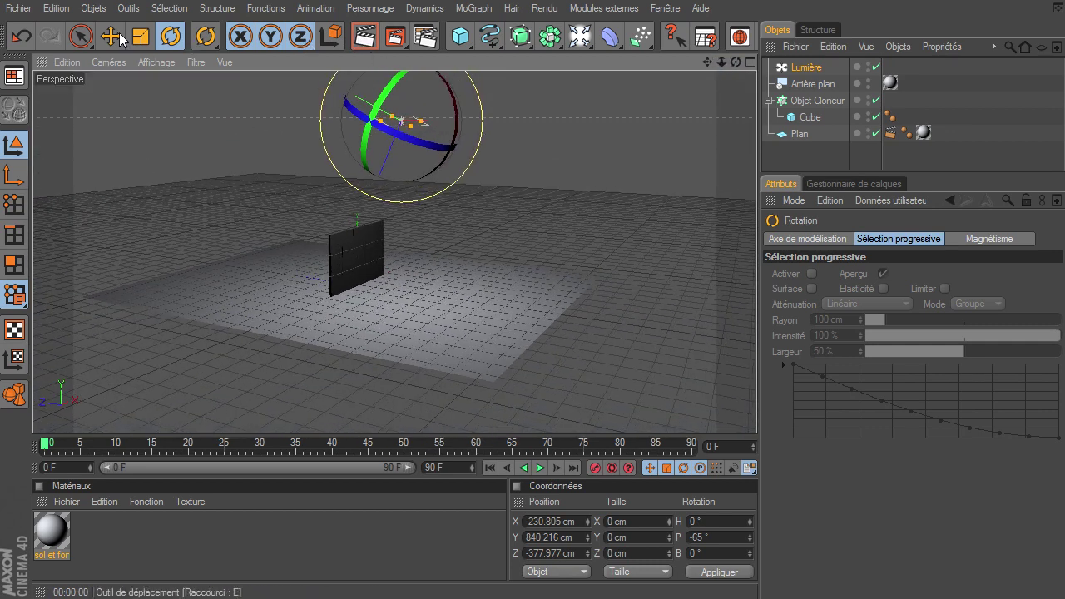
Reposition the light lower and closer, raise it along its axis, and re-render.
{"action": "left_click", "coordinate": [110, 37]}
{"action": "left_click_drag", "start_coordinate": [309, 102], "coordinate": [391, 146]}
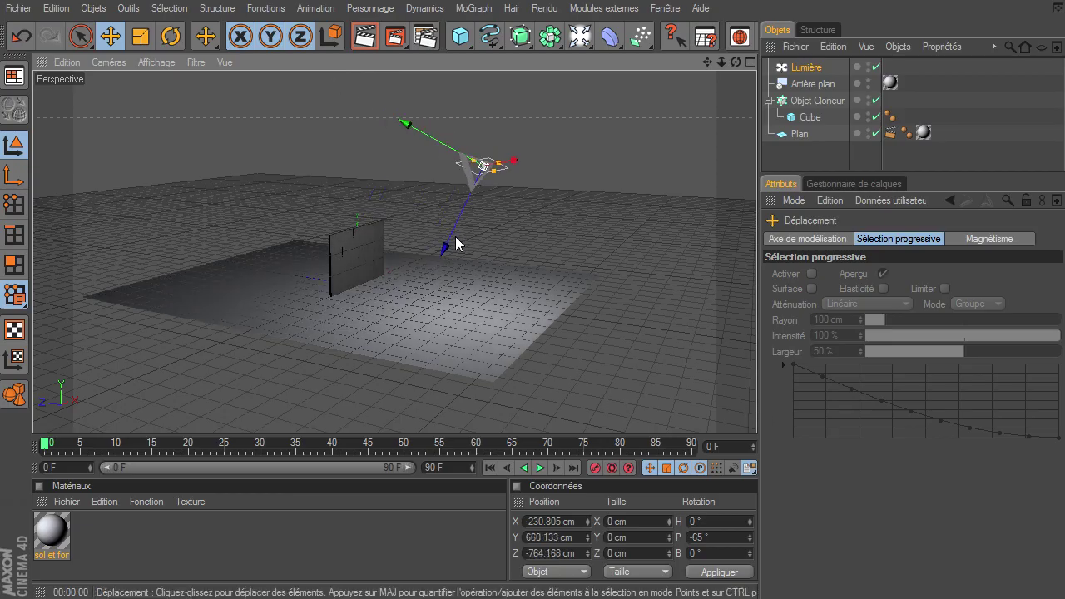
{"action": "left_click_drag", "start_coordinate": [455, 243], "coordinate": [518, 106]}
{"action": "left_click", "coordinate": [366, 37]}
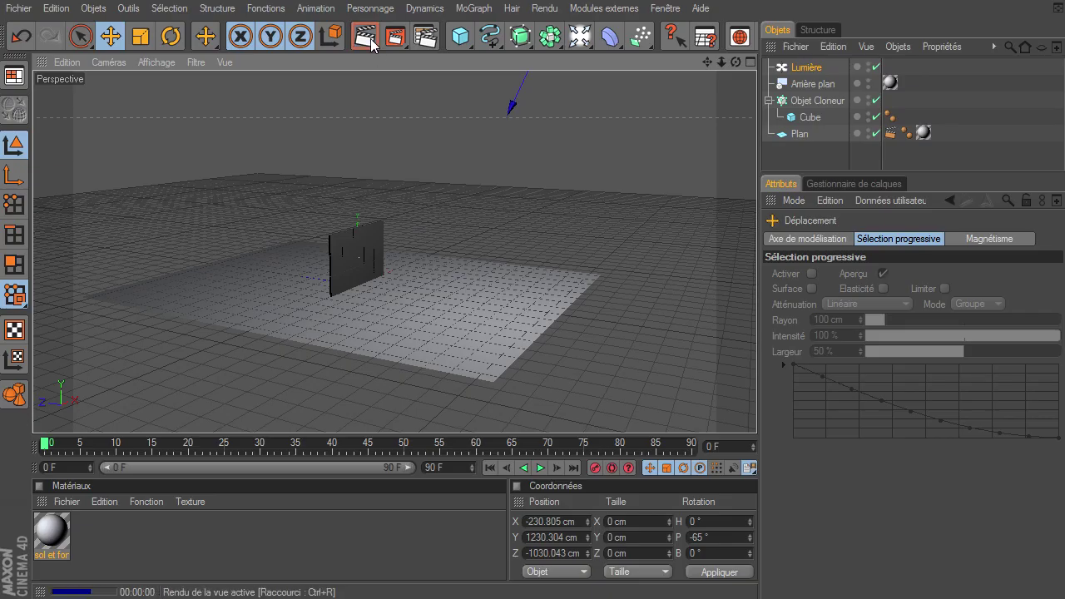
{"action": "left_click_drag", "start_coordinate": [722, 62], "coordinate": [757, 418]}
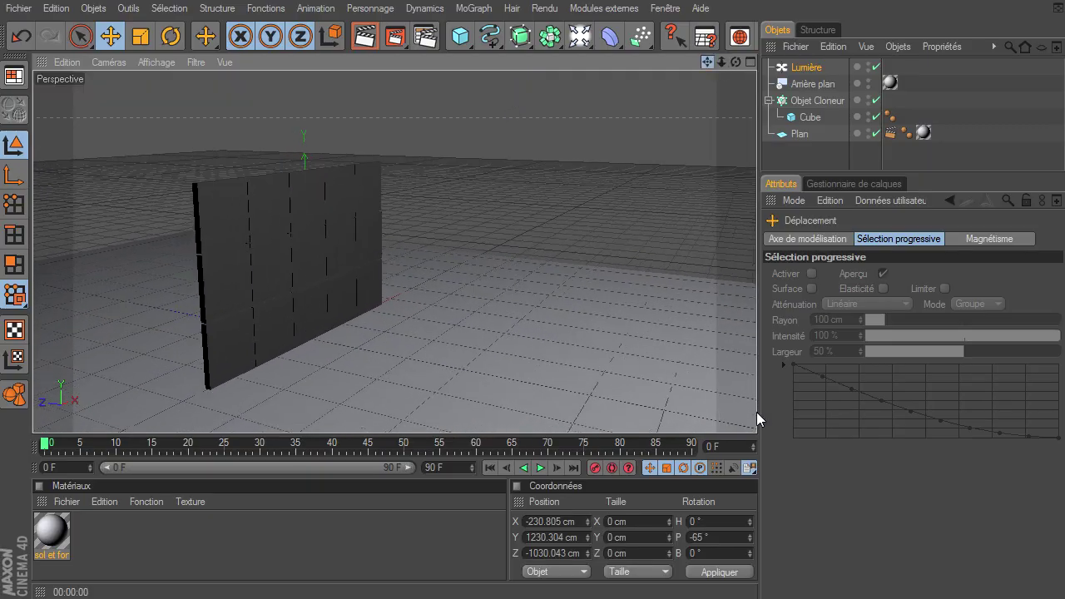
{"action": "left_click_drag", "start_coordinate": [736, 63], "coordinate": [756, 412]}
{"action": "left_click_drag", "start_coordinate": [706, 63], "coordinate": [757, 412]}
{"action": "left_click", "coordinate": [366, 39]}
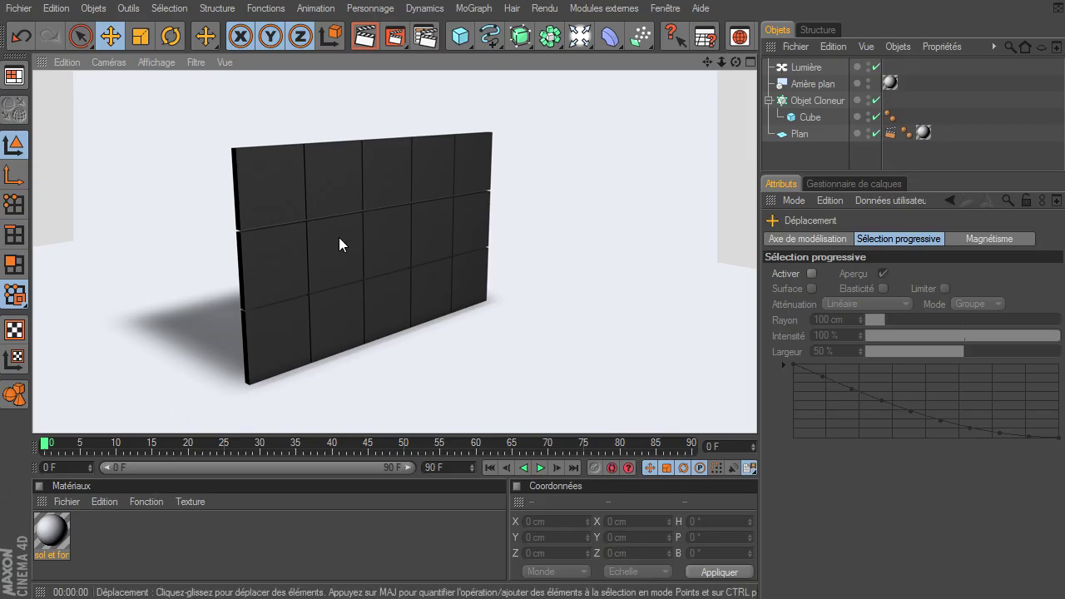
Create a new material named 'video' and turn off its Spécularité in the Material Editor.
{"action": "double_click", "coordinate": [228, 539]}
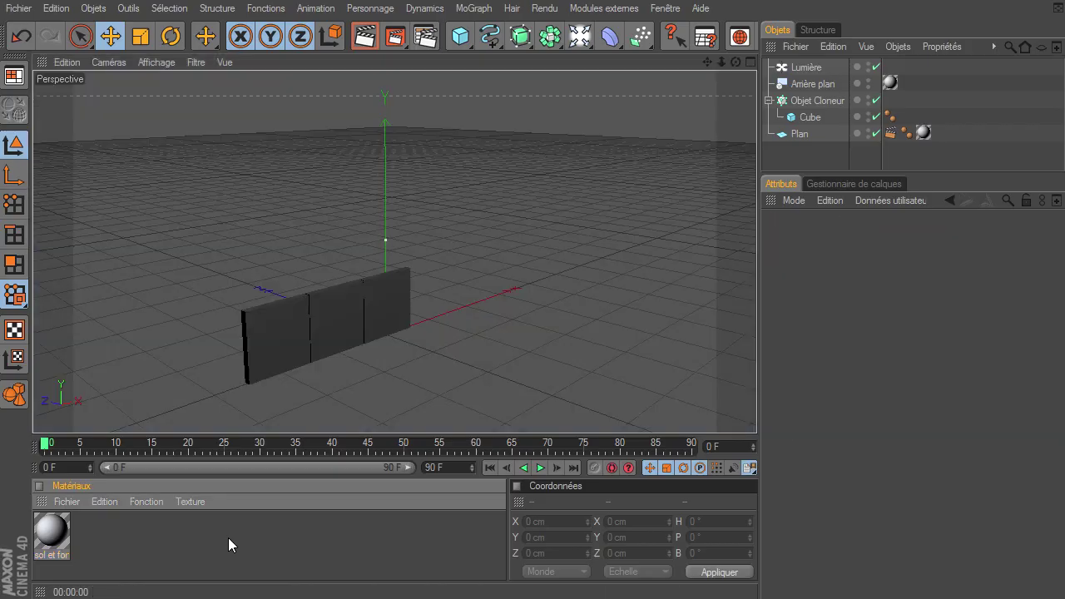
{"action": "double_click", "coordinate": [61, 557]}
{"action": "type", "text": "video"}
{"action": "key", "text": "Return"}
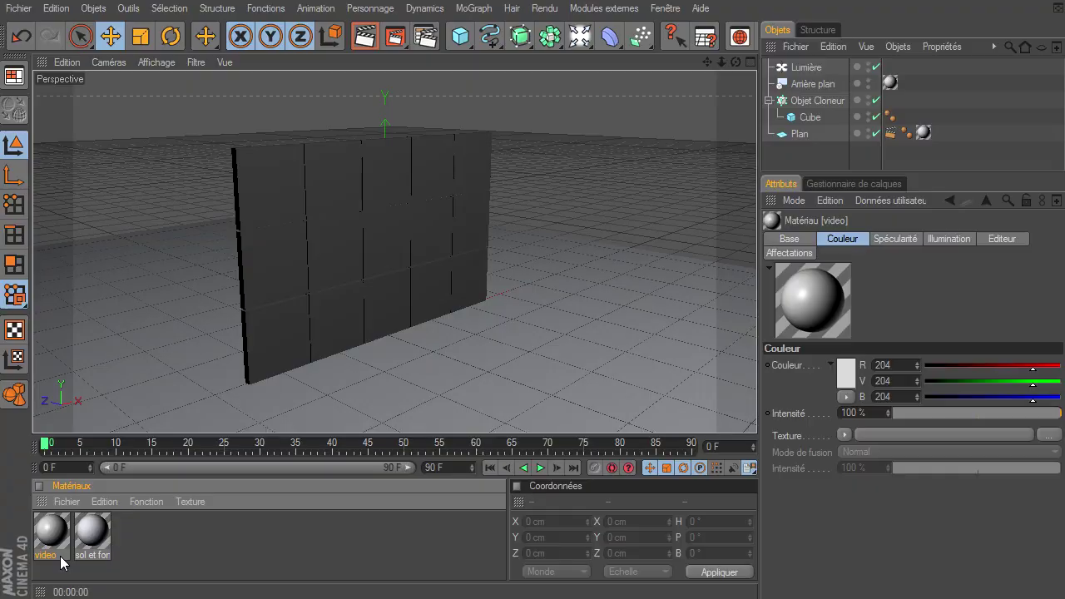
{"action": "double_click", "coordinate": [63, 536]}
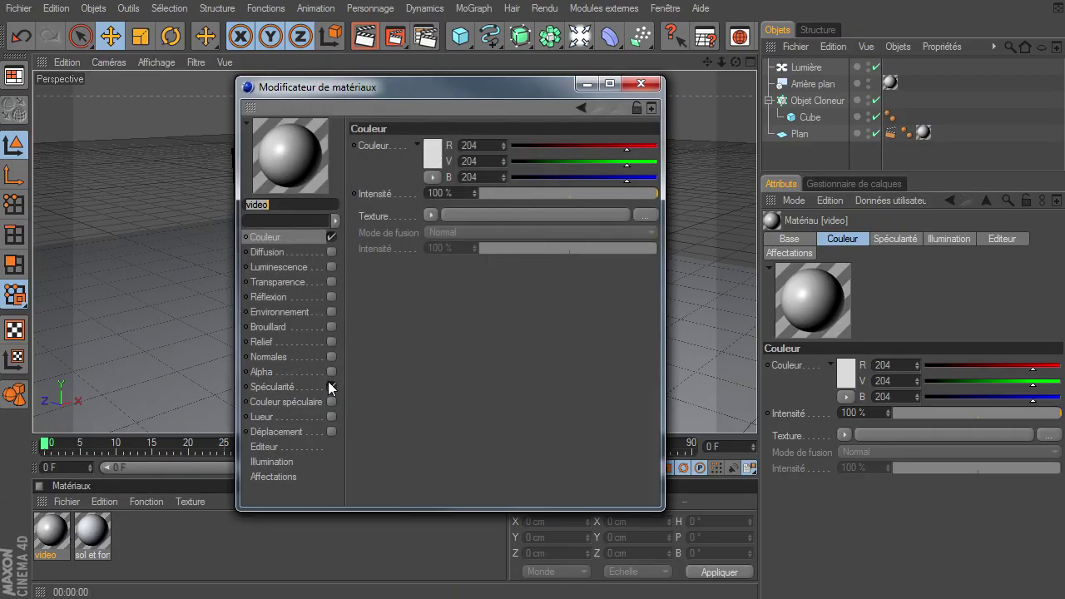
{"action": "left_click", "coordinate": [331, 386]}
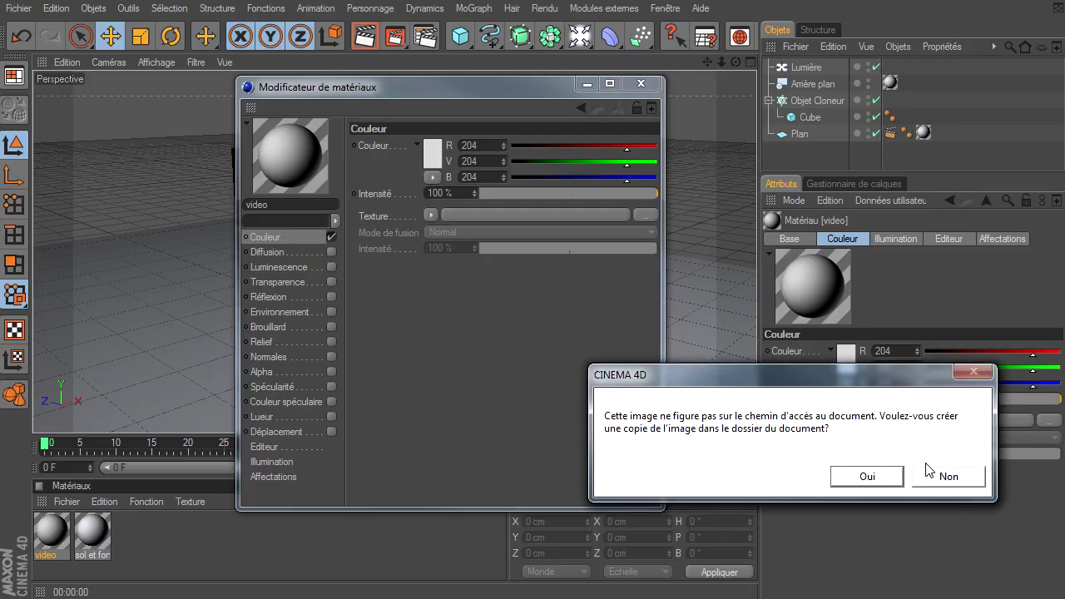
Decline copying the video file into the project folder.
{"action": "left_click", "coordinate": [931, 474]}
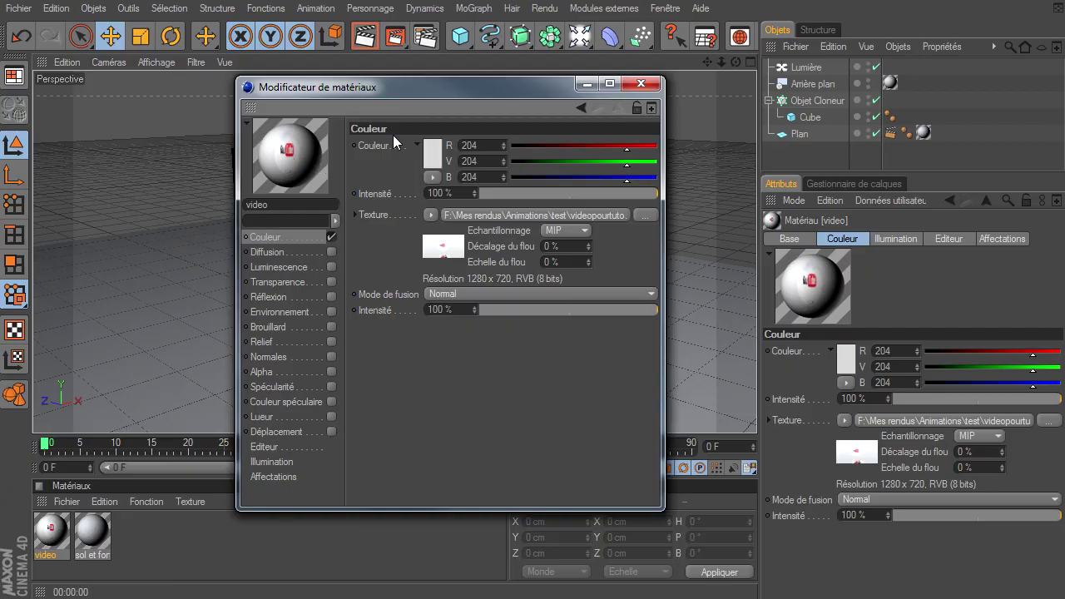
Close the material editor and extend the animation and preview range to 250 frames.
{"action": "left_click", "coordinate": [654, 88]}
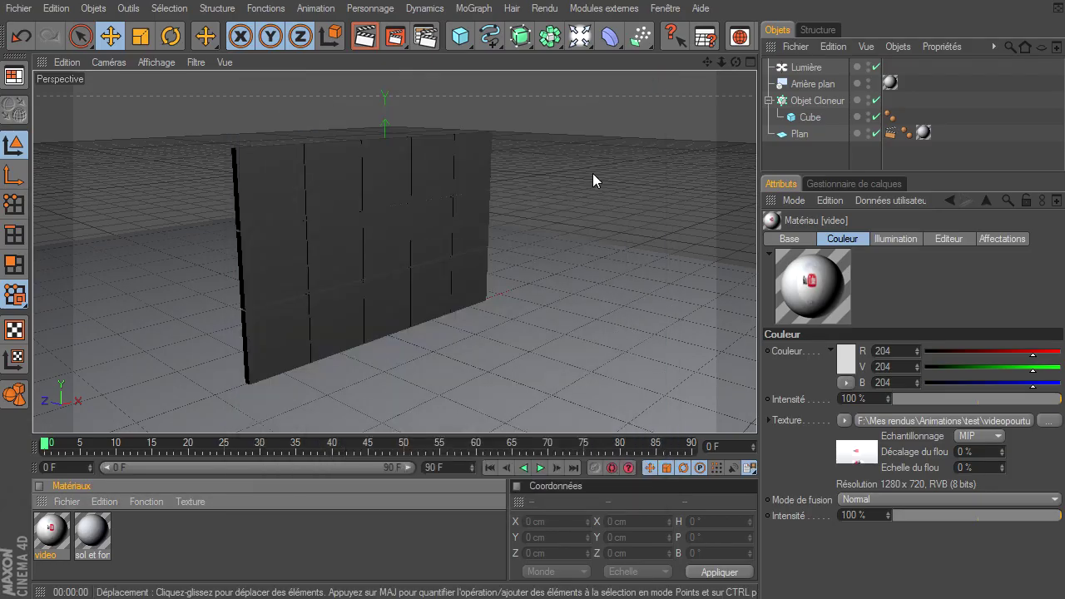
{"action": "type", "text": "250"}
{"action": "key", "text": "Return"}
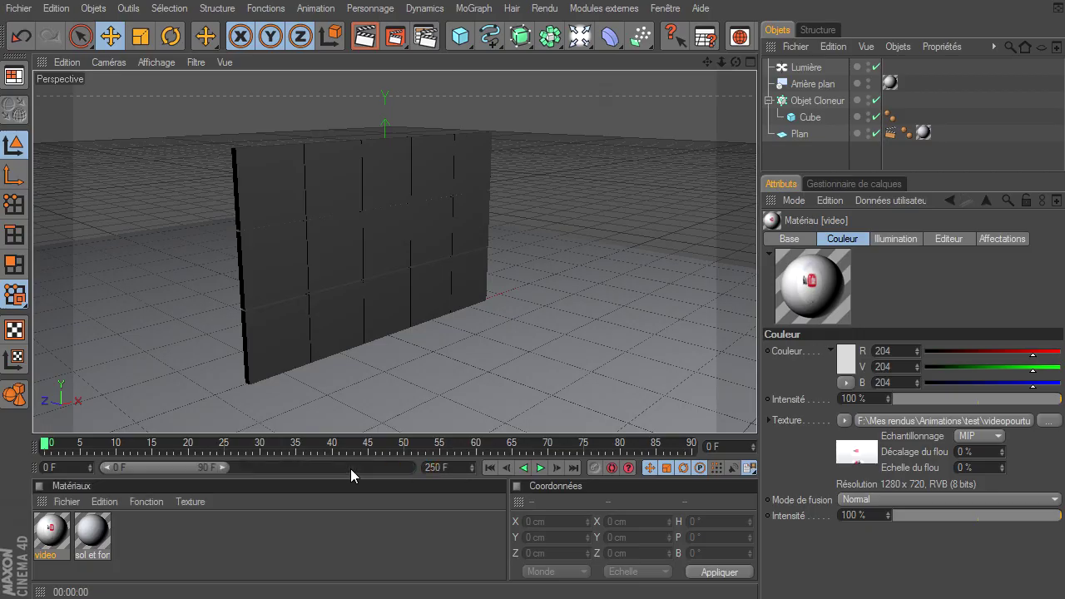
{"action": "left_click_drag", "start_coordinate": [217, 471], "coordinate": [435, 479]}
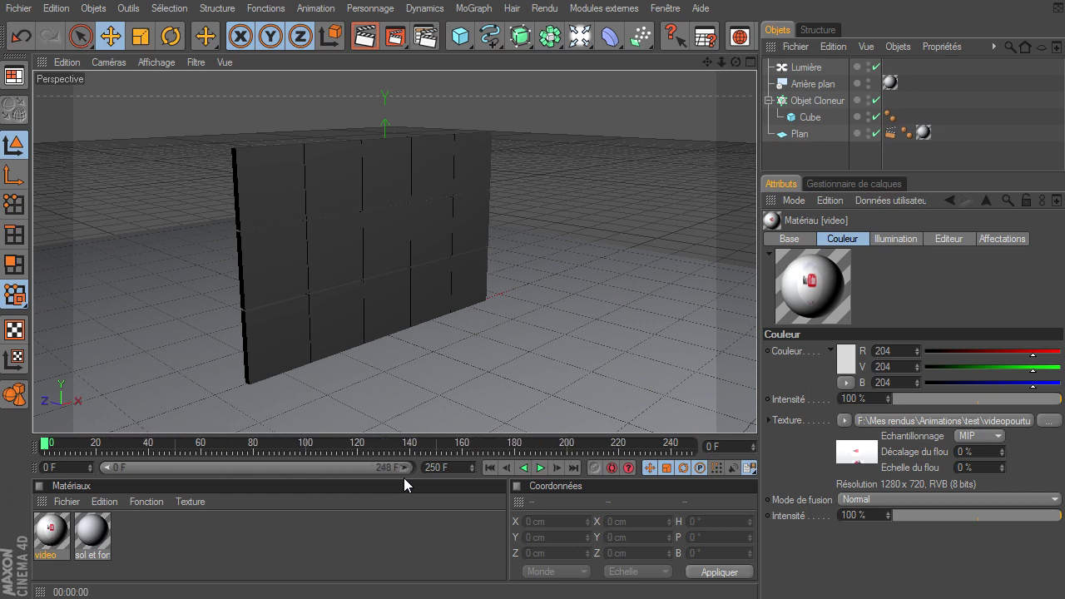
Apply the video material to Objet Cloneur so every tile shows the video.
{"action": "left_click", "coordinate": [43, 532]}
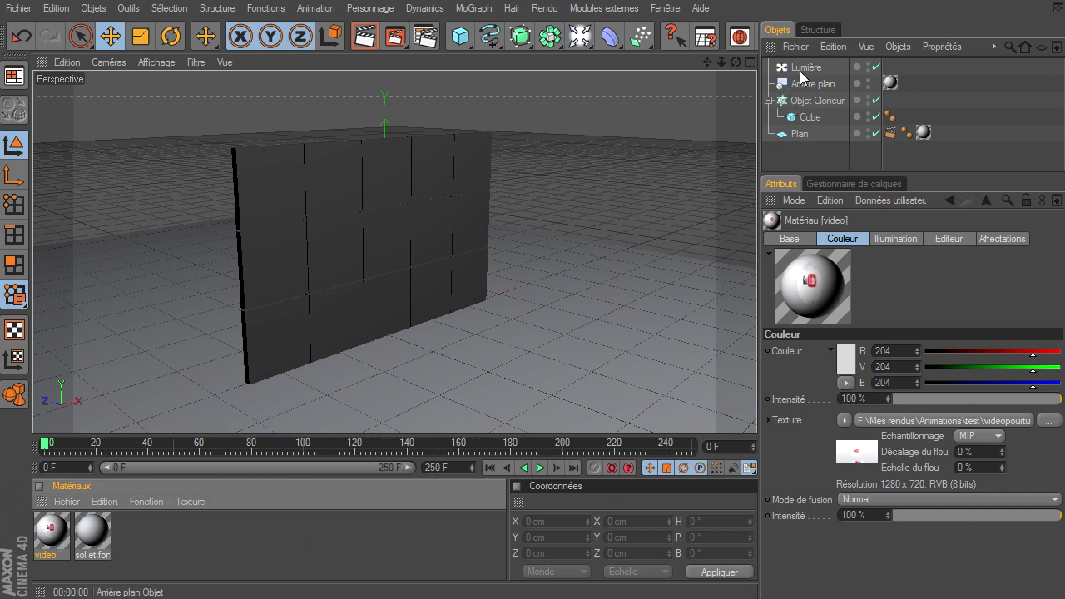
{"action": "left_click_drag", "start_coordinate": [39, 522], "coordinate": [802, 108]}
{"action": "left_click", "coordinate": [800, 163]}
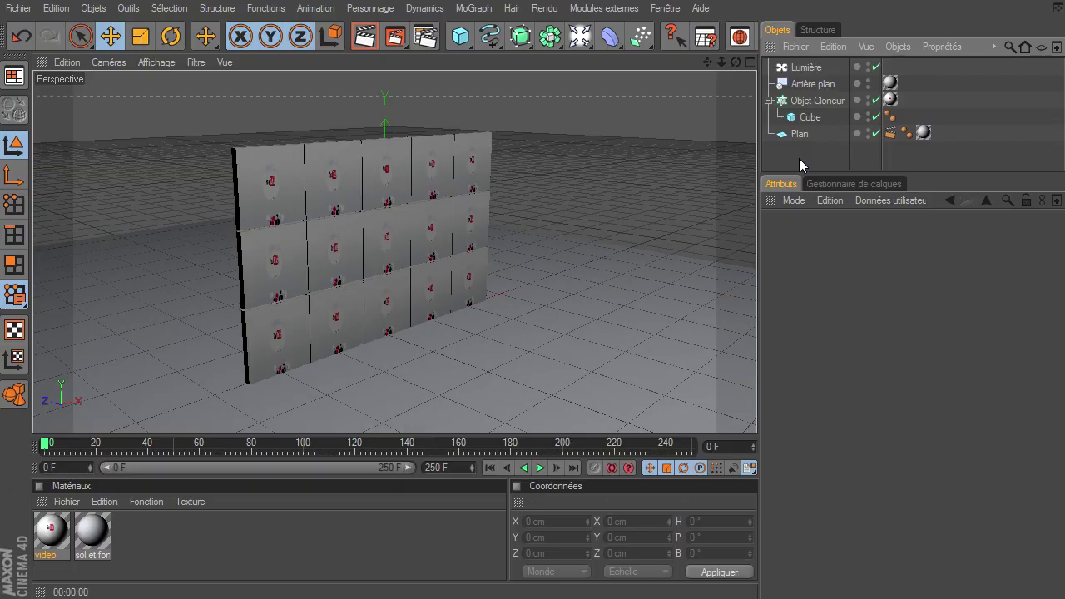
{"action": "left_click", "coordinate": [364, 36]}
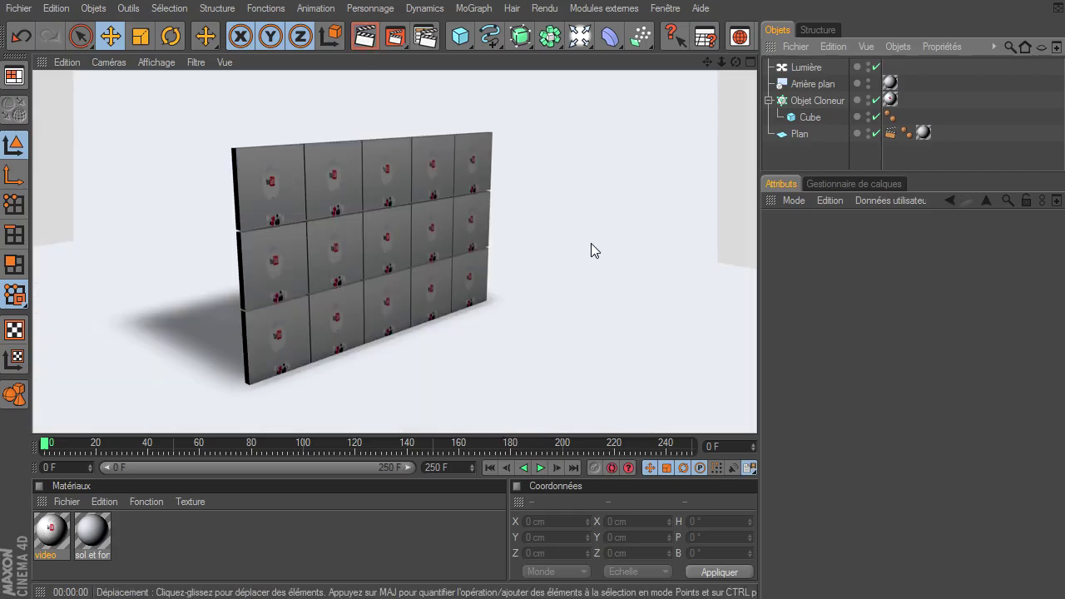
{"action": "left_click", "coordinate": [540, 468]}
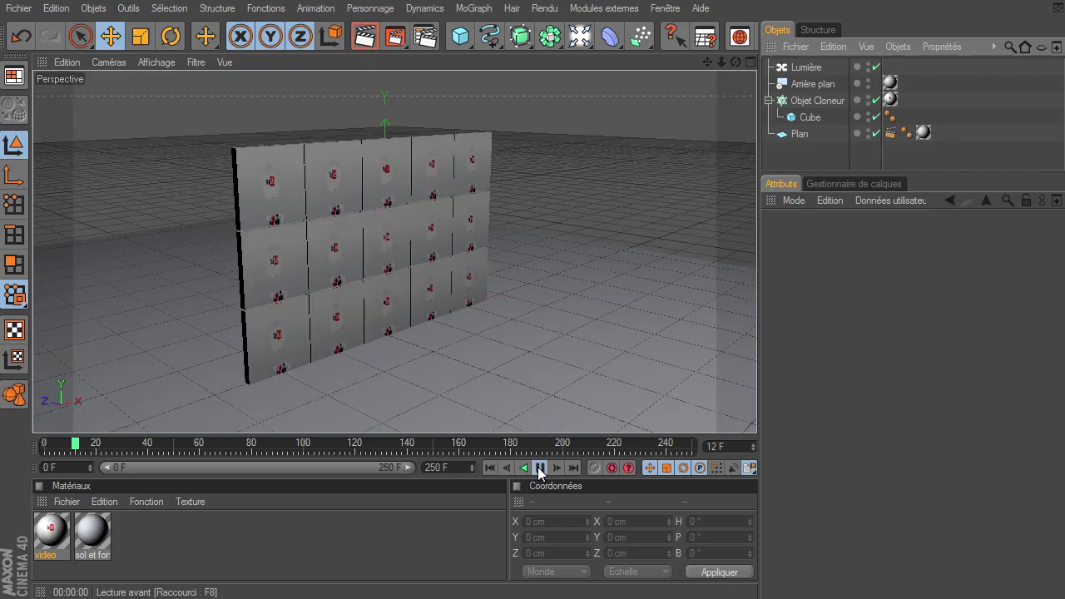
{"action": "left_click", "coordinate": [540, 467]}
{"action": "left_click", "coordinate": [365, 36]}
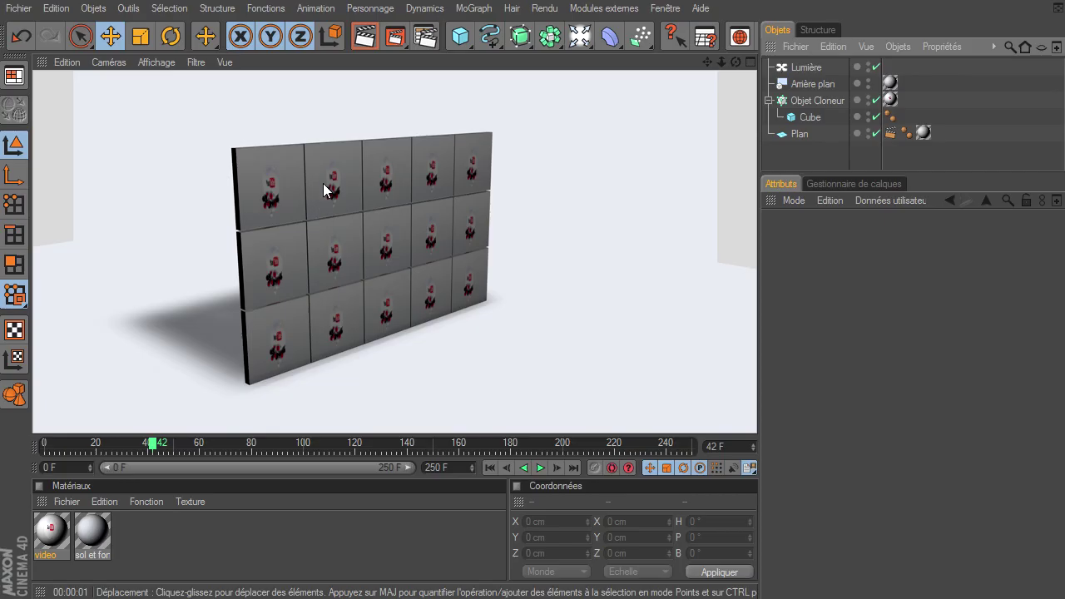
{"action": "left_click", "coordinate": [539, 467]}
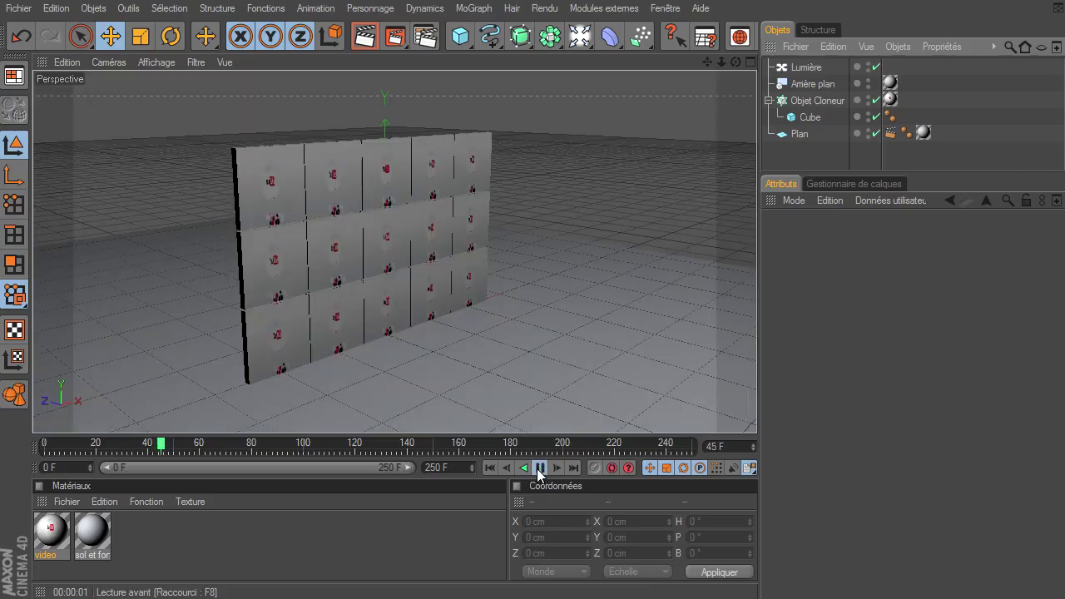
{"action": "left_click", "coordinate": [539, 468]}
{"action": "left_click", "coordinate": [364, 37]}
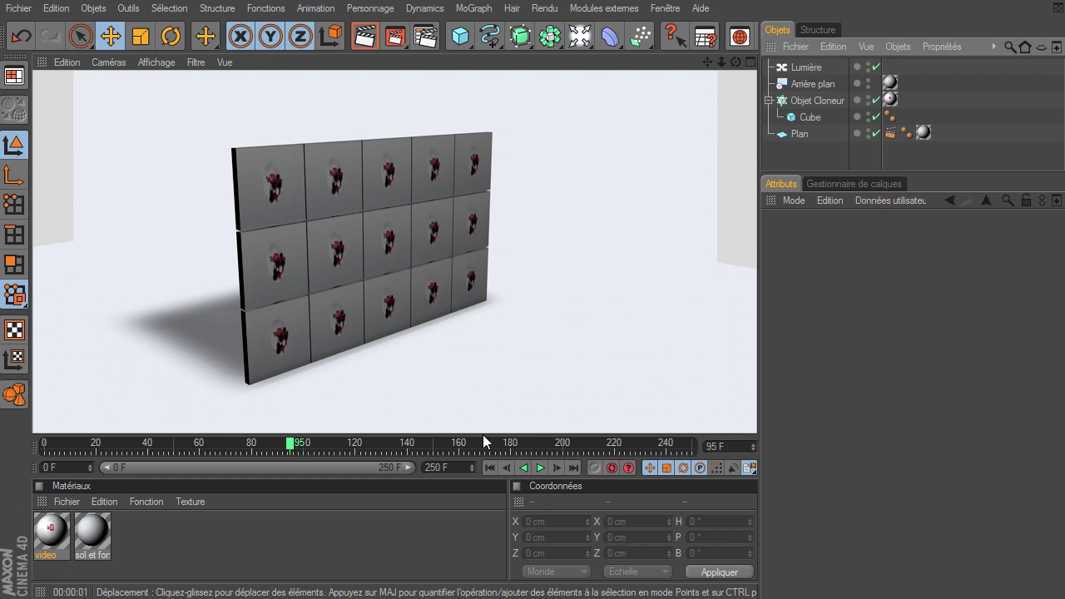
{"action": "left_click", "coordinate": [490, 468]}
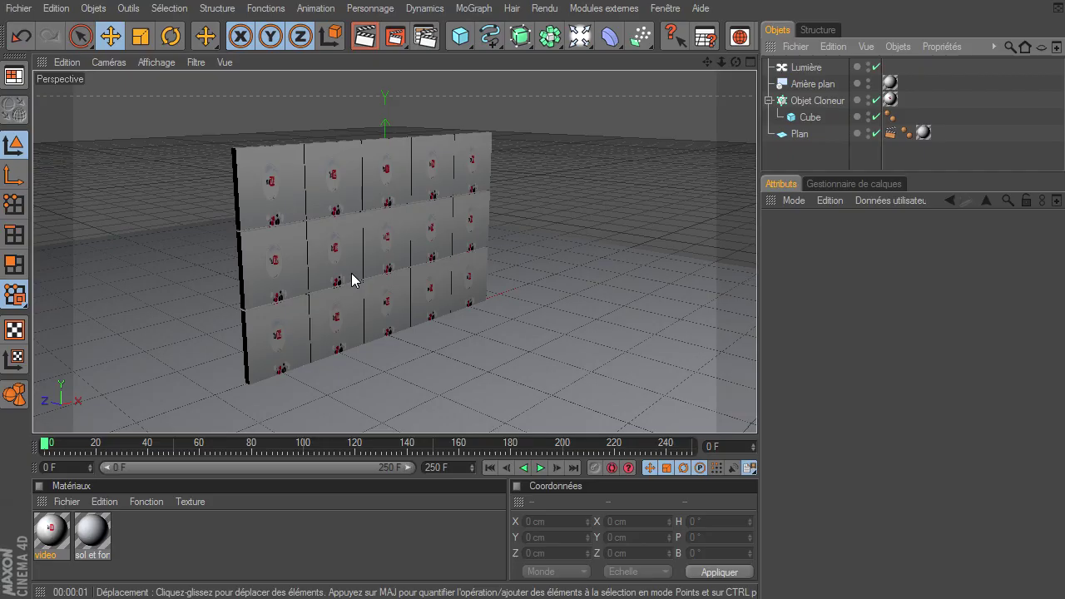
Switch the cloner's texture tag projection from UVW to Planaire and render the view.
{"action": "left_click", "coordinate": [890, 101]}
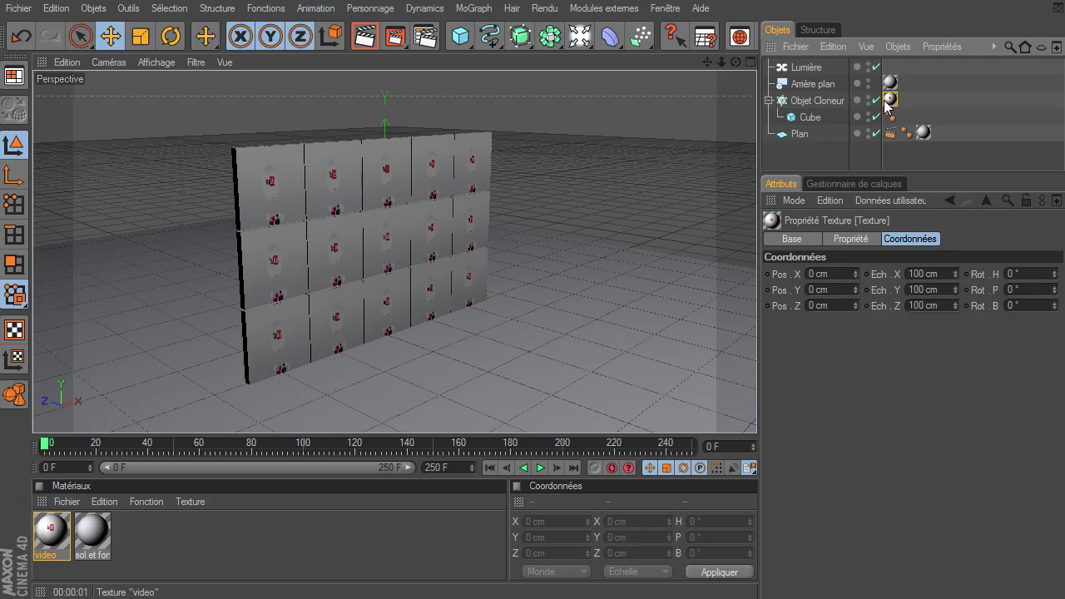
{"action": "left_click", "coordinate": [809, 241]}
{"action": "left_click", "coordinate": [852, 240]}
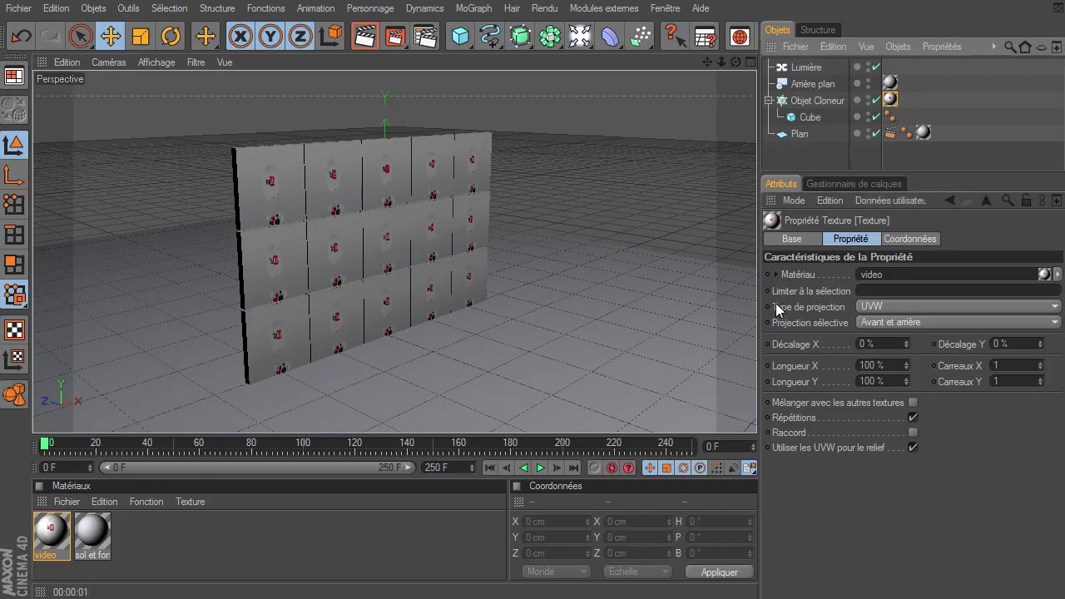
{"action": "left_click", "coordinate": [889, 304]}
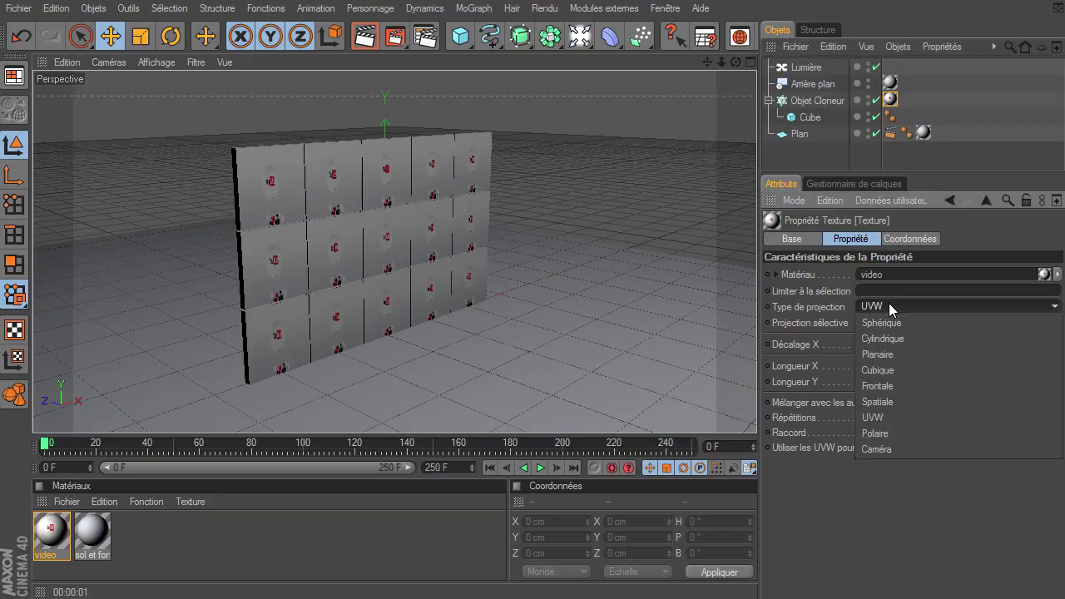
{"action": "left_click", "coordinate": [876, 354]}
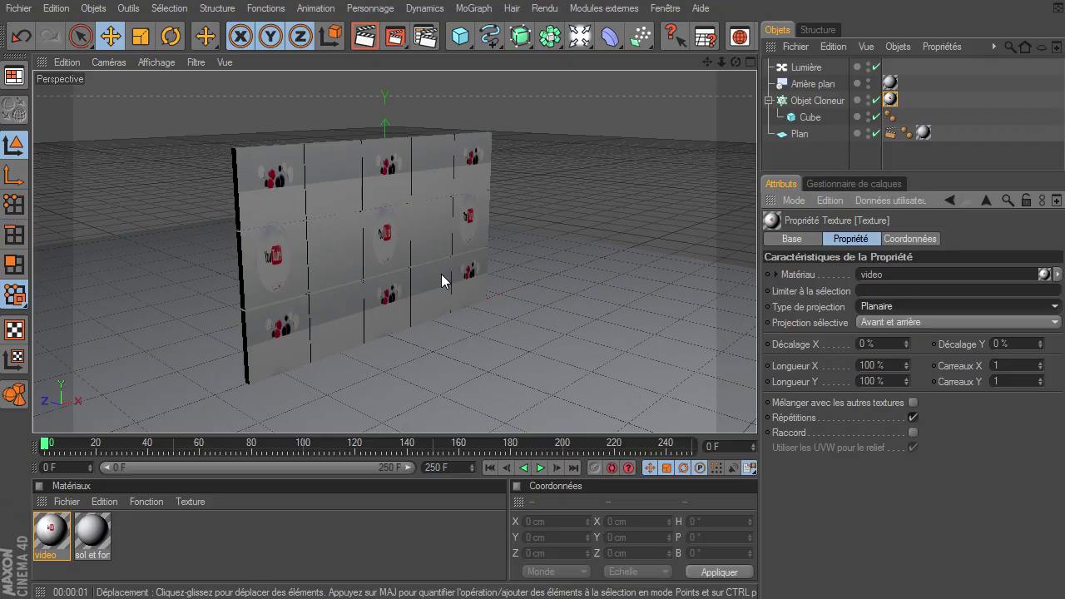
{"action": "left_click", "coordinate": [363, 36]}
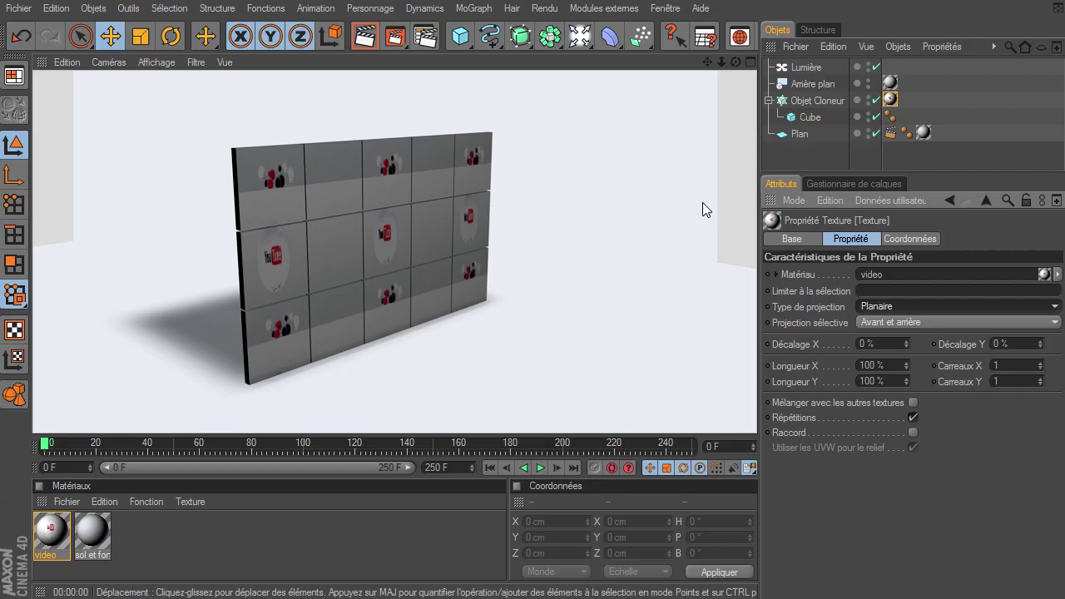
Fit the cloner's texture tag to the object with Adapter à l'objet, including sub-objects.
{"action": "left_click", "coordinate": [890, 101]}
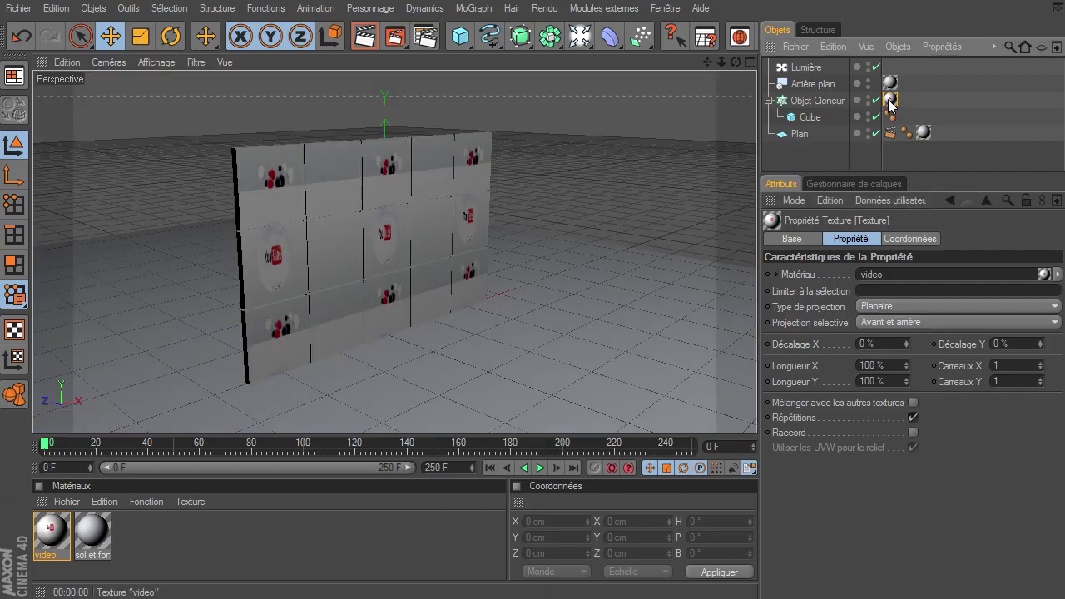
{"action": "right_click", "coordinate": [890, 101]}
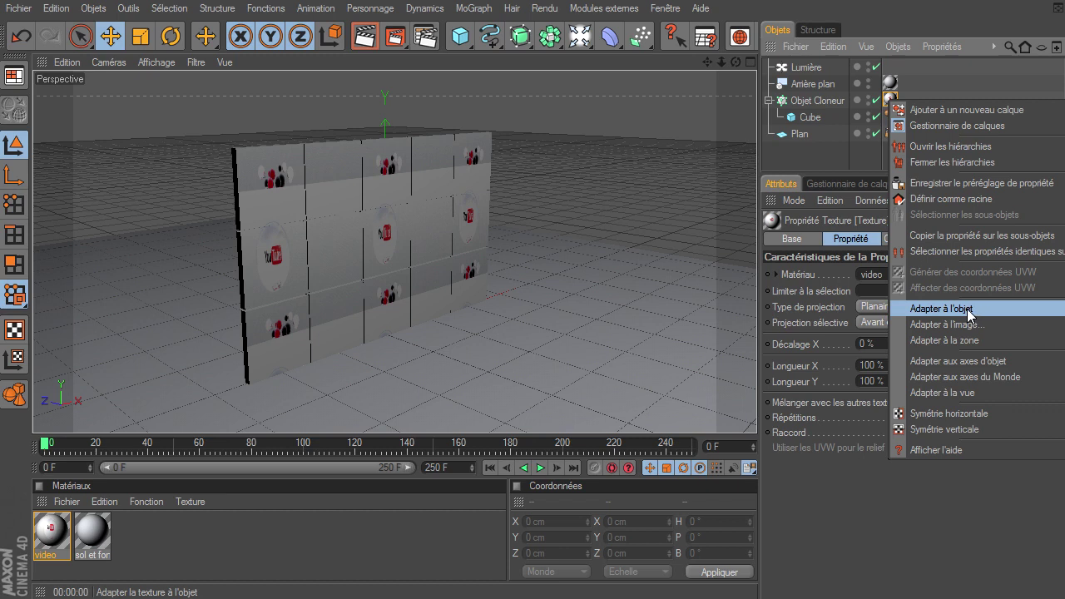
{"action": "left_click", "coordinate": [967, 309]}
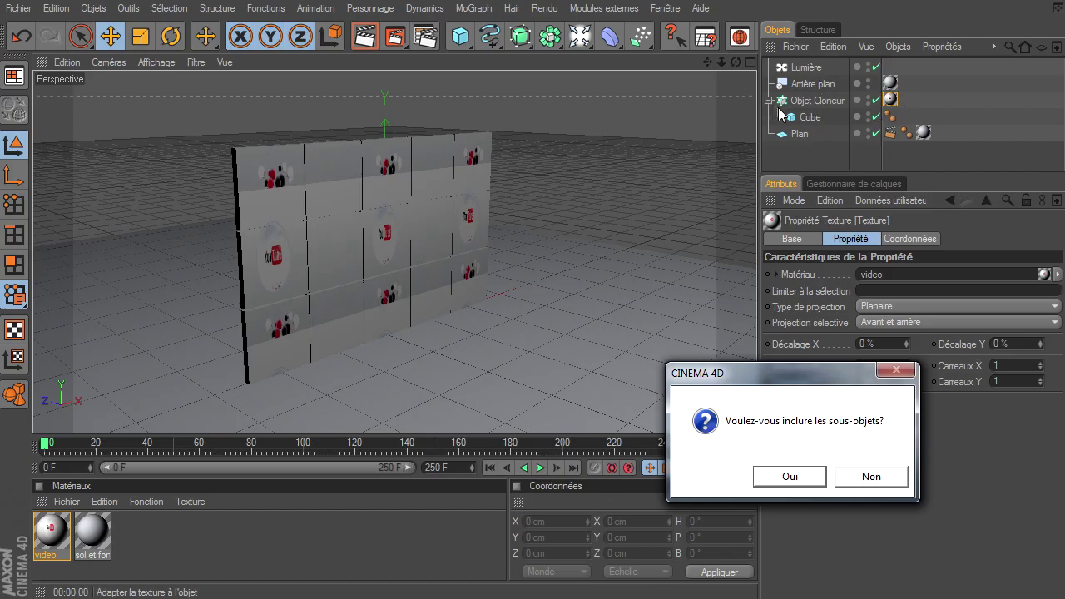
{"action": "left_click", "coordinate": [790, 477]}
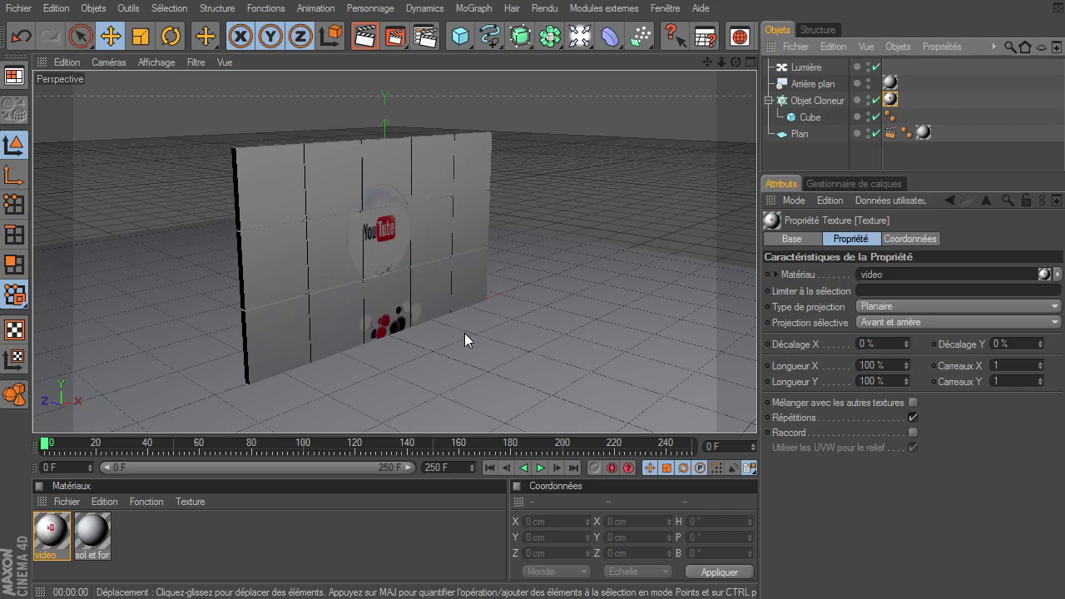
{"action": "left_click", "coordinate": [364, 36]}
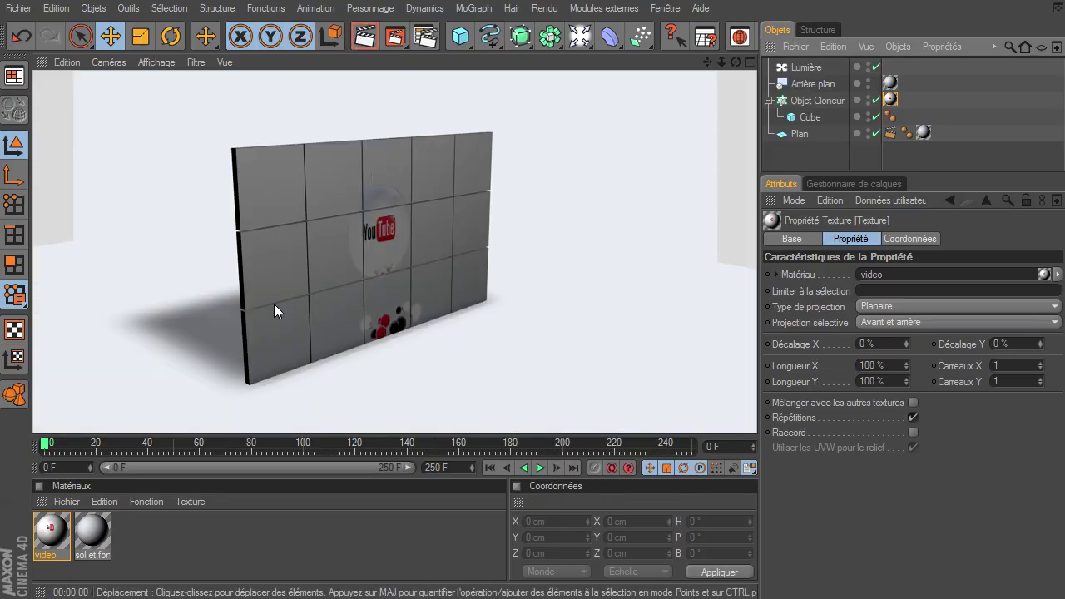
{"action": "left_click", "coordinate": [537, 470]}
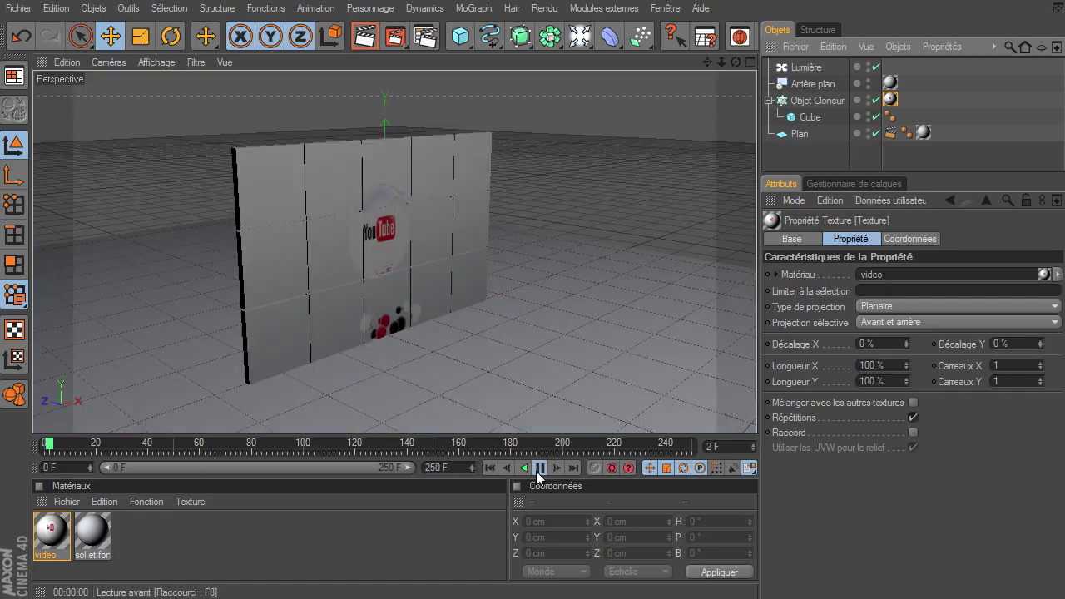
{"action": "left_click", "coordinate": [538, 469]}
{"action": "left_click", "coordinate": [364, 36]}
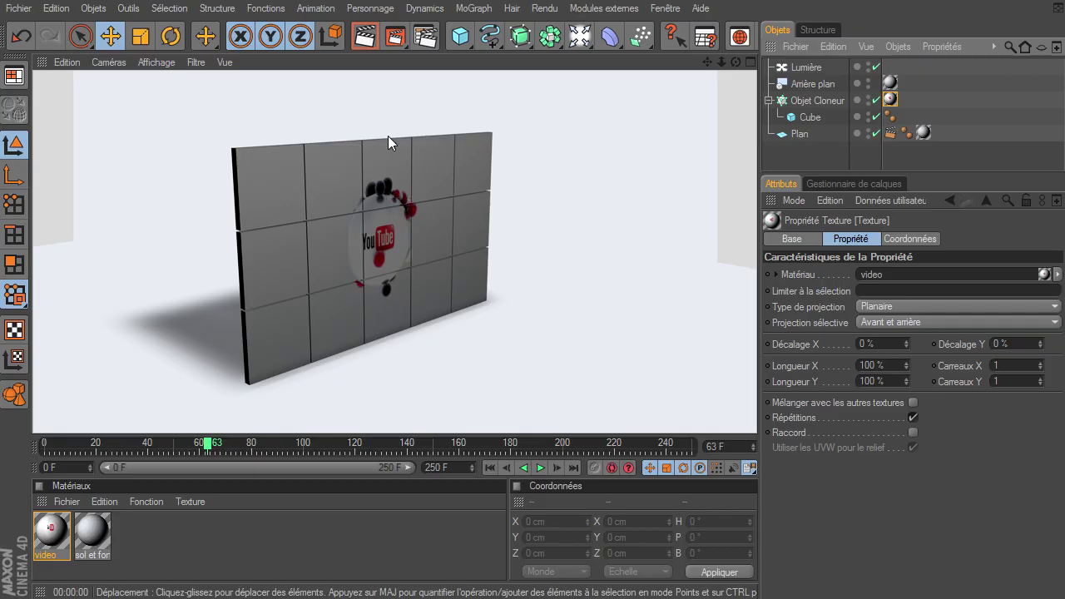
{"action": "left_click", "coordinate": [821, 102]}
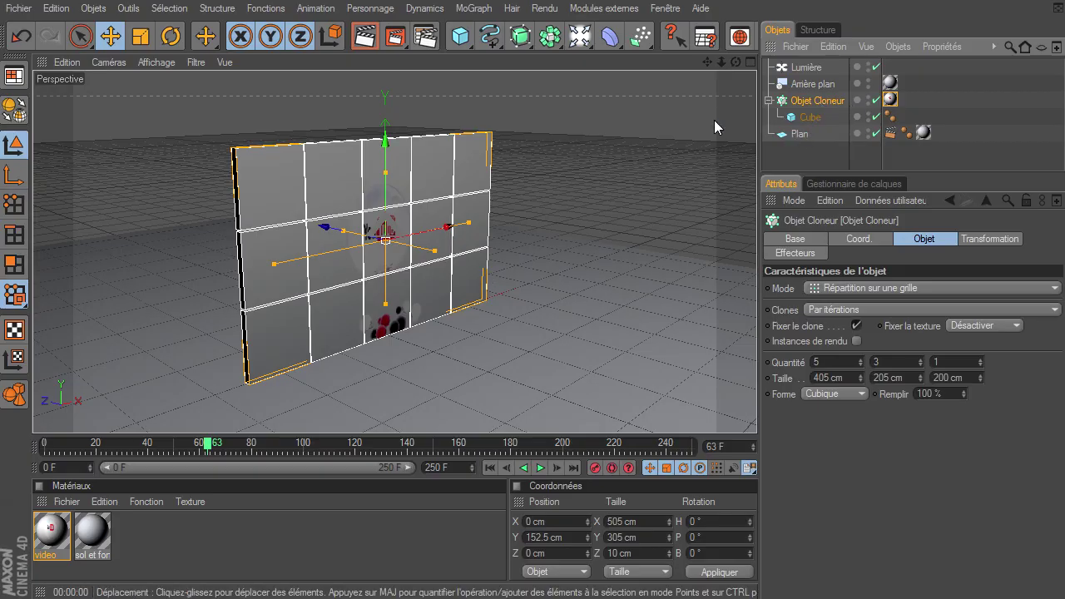
Add Corps rigide tags to the floor plane and to Objet Cloneur.
{"action": "left_click", "coordinate": [783, 165]}
{"action": "left_click", "coordinate": [789, 137]}
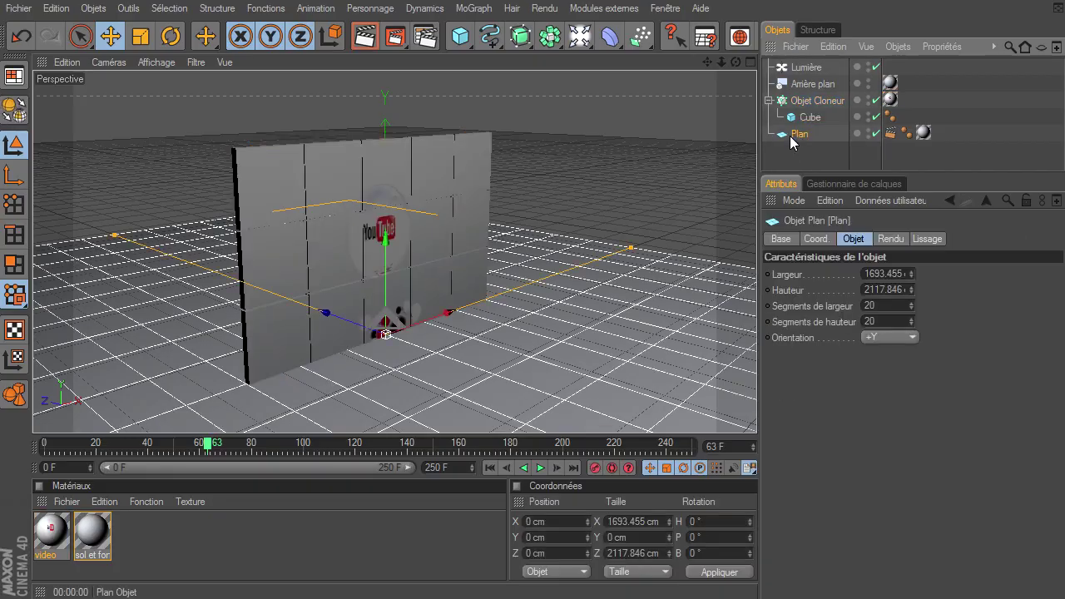
{"action": "right_click", "coordinate": [789, 135]}
{"action": "mouse_move", "coordinate": [850, 225]}
{"action": "left_click", "coordinate": [1032, 242]}
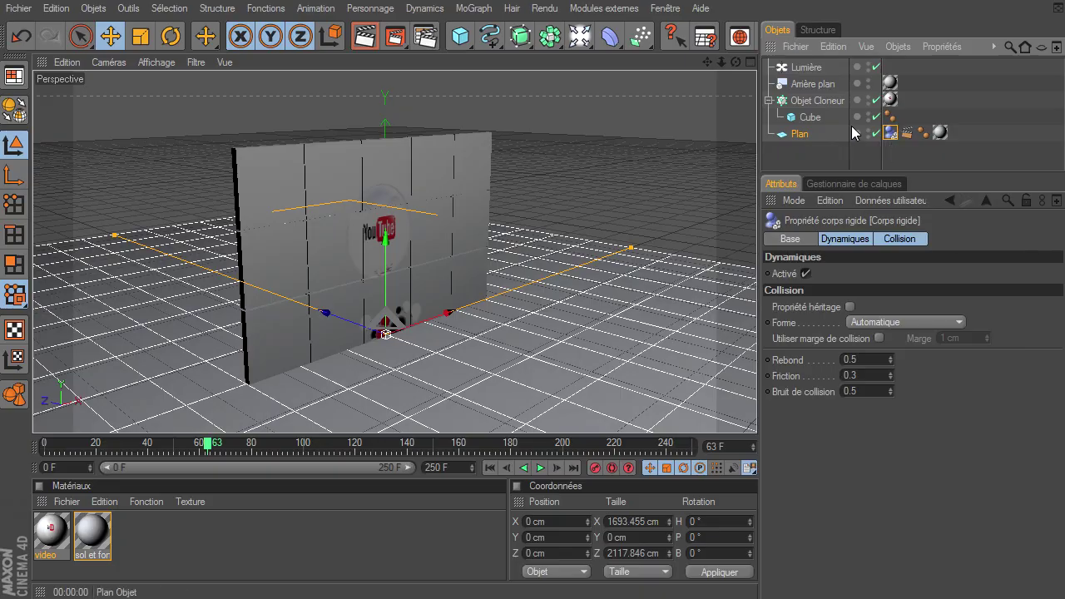
{"action": "left_click", "coordinate": [798, 102]}
{"action": "right_click", "coordinate": [799, 102]}
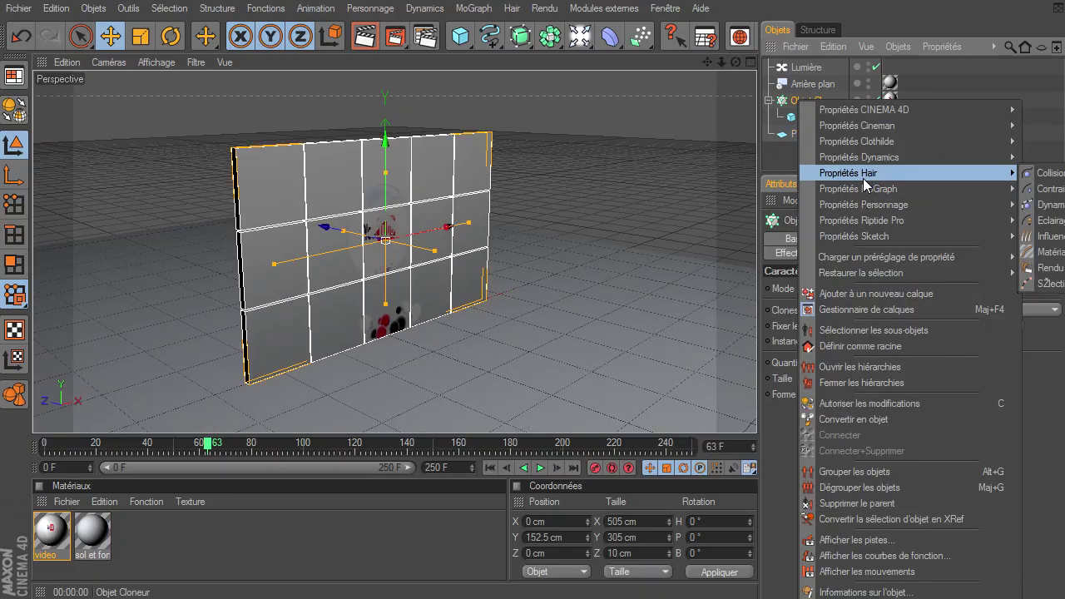
{"action": "mouse_move", "coordinate": [857, 189]}
{"action": "left_click", "coordinate": [1038, 208]}
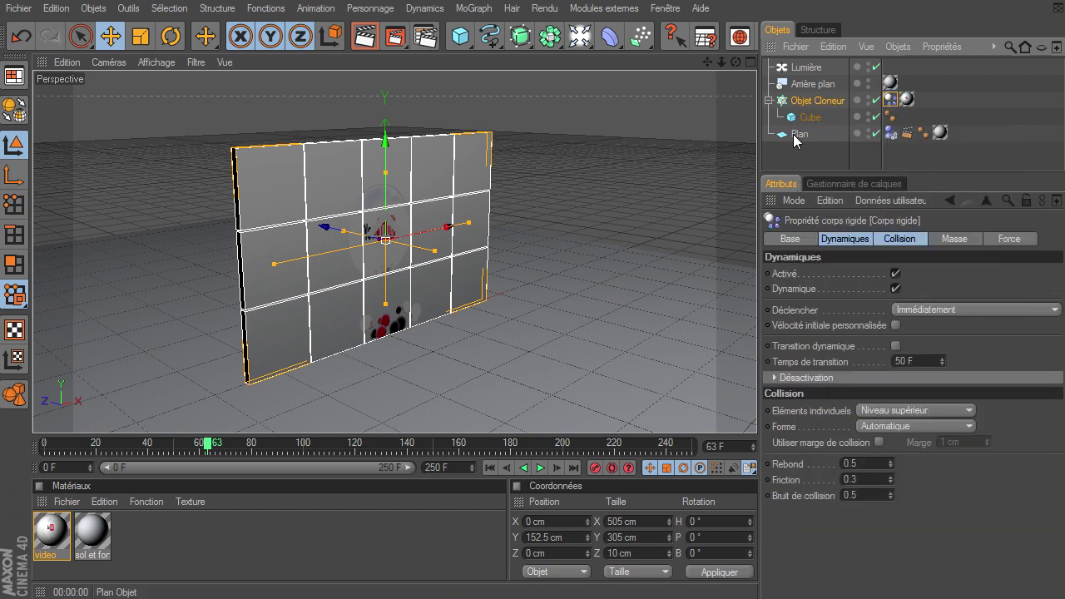
Raise the tile wall on Y, rewind to frame 0 and play the fall.
{"action": "left_click", "coordinate": [808, 107]}
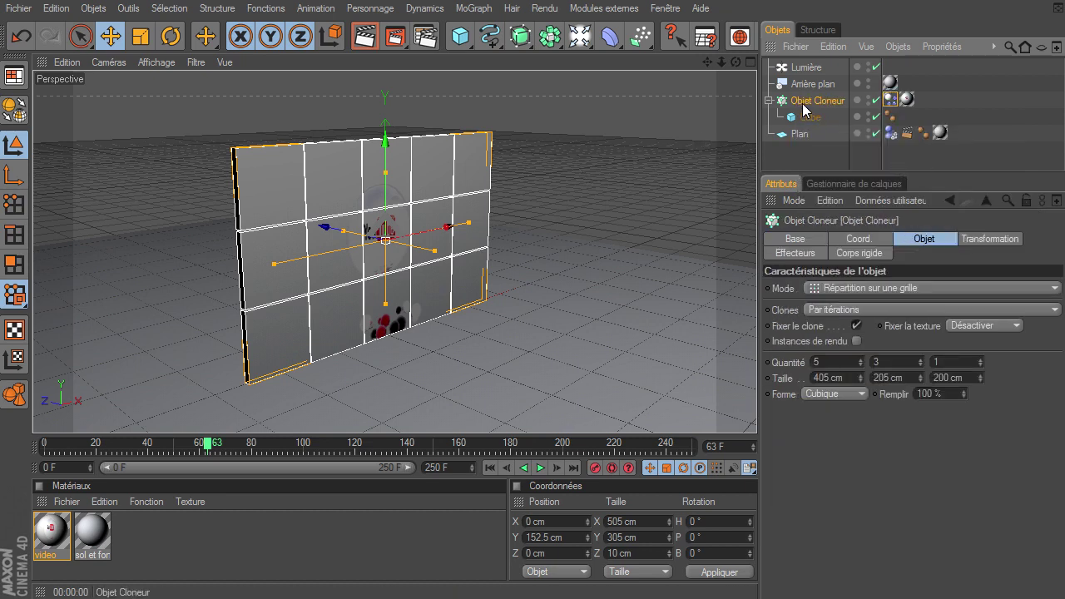
{"action": "left_click_drag", "start_coordinate": [385, 208], "coordinate": [757, 408]}
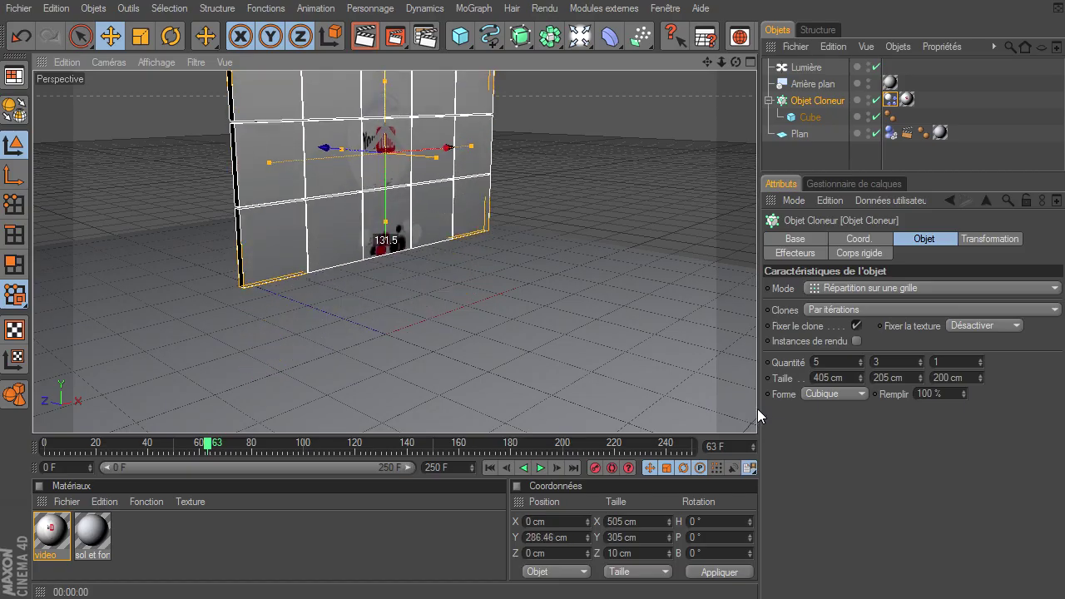
{"action": "left_click", "coordinate": [807, 161]}
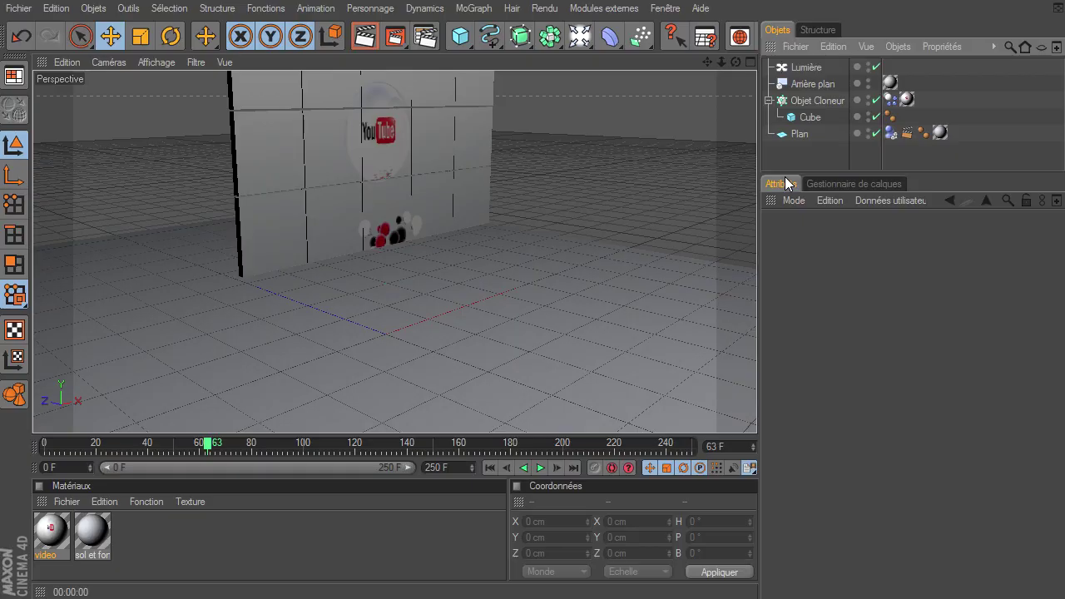
{"action": "left_click", "coordinate": [487, 467]}
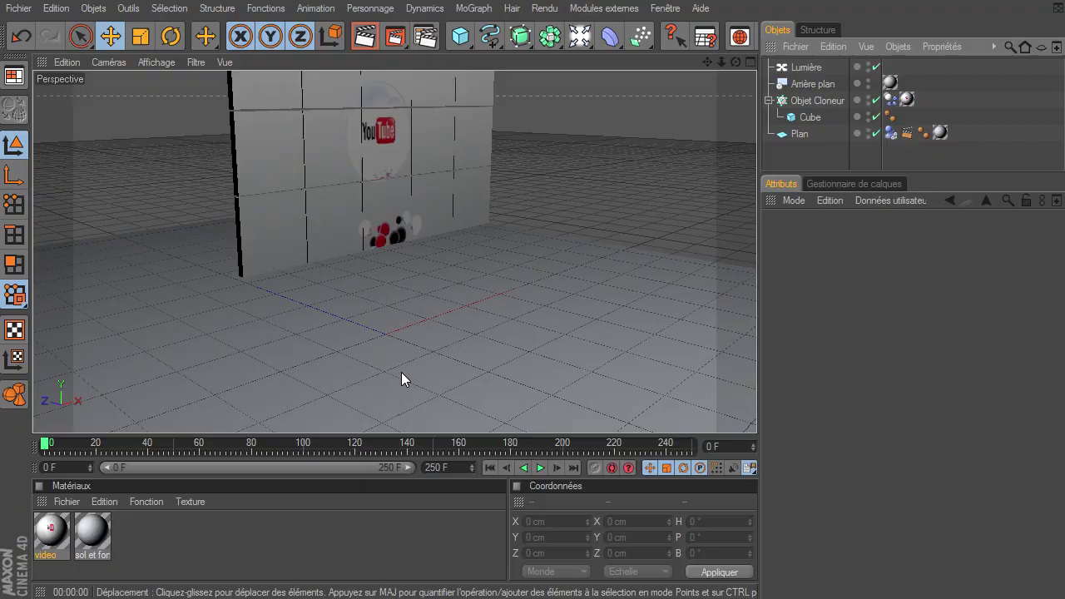
{"action": "left_click", "coordinate": [543, 469]}
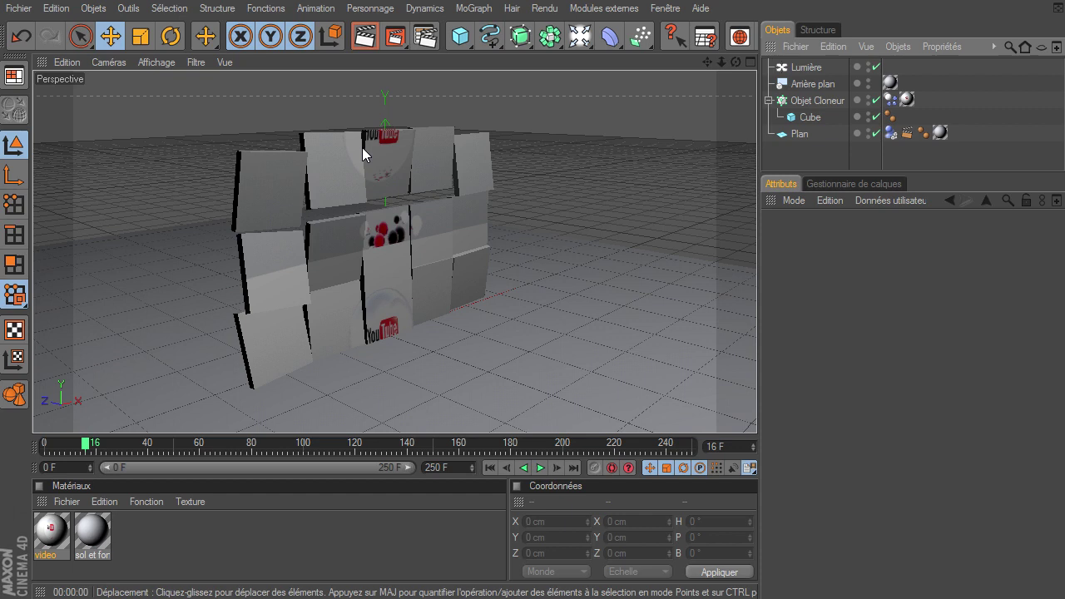
{"action": "left_click", "coordinate": [541, 469]}
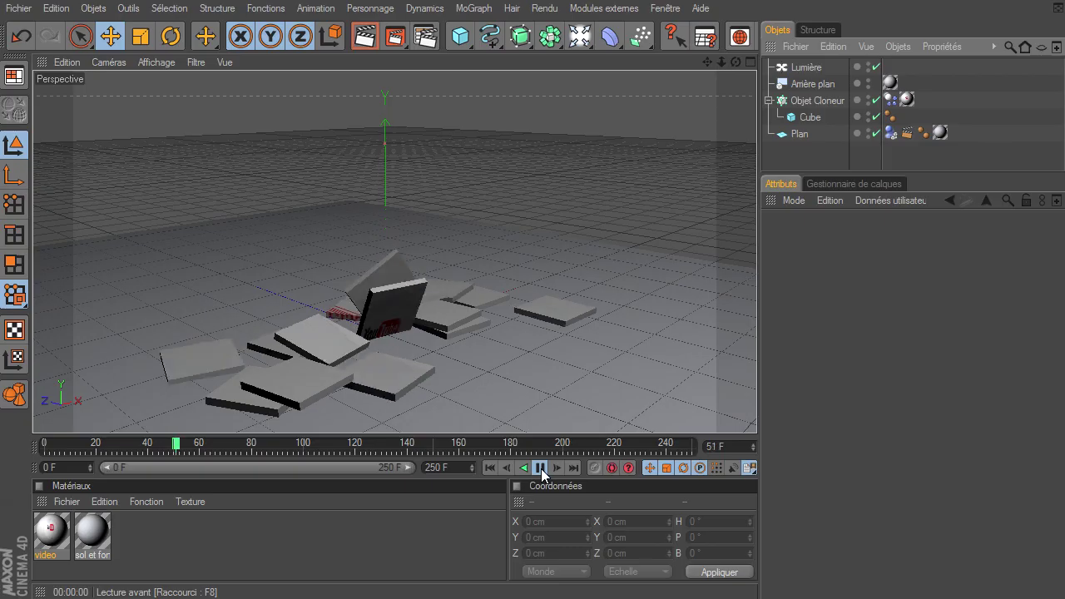
{"action": "left_click", "coordinate": [541, 469]}
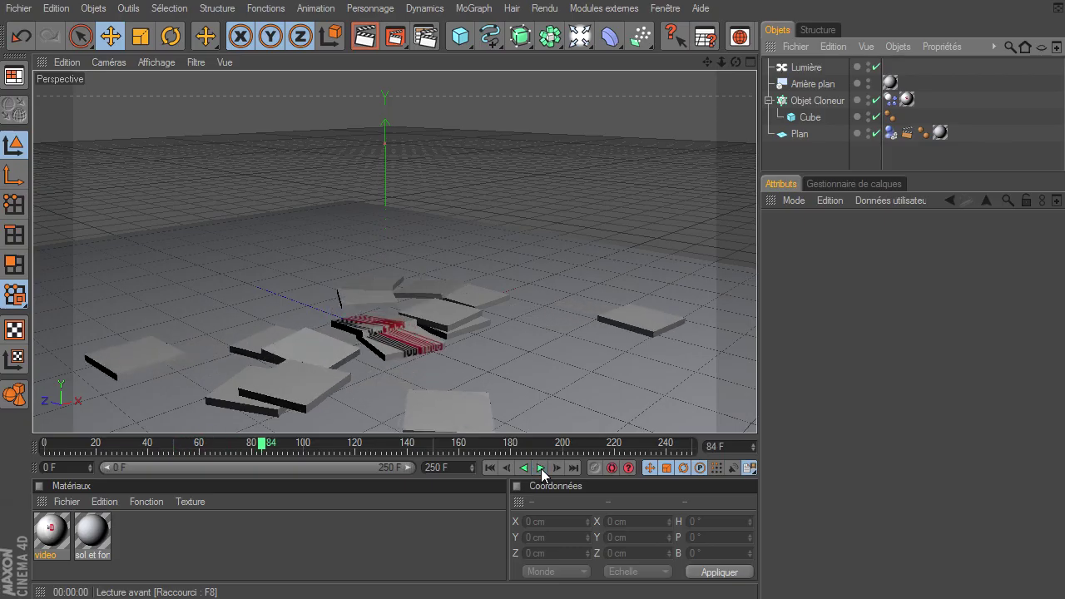
{"action": "left_click", "coordinate": [490, 467]}
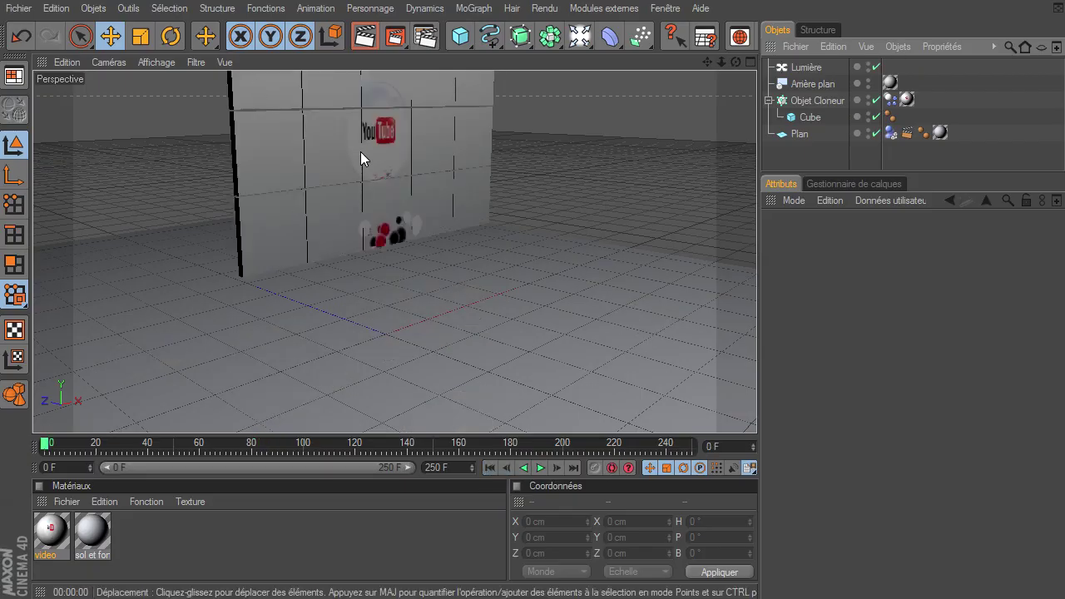
{"action": "left_click", "coordinate": [538, 471]}
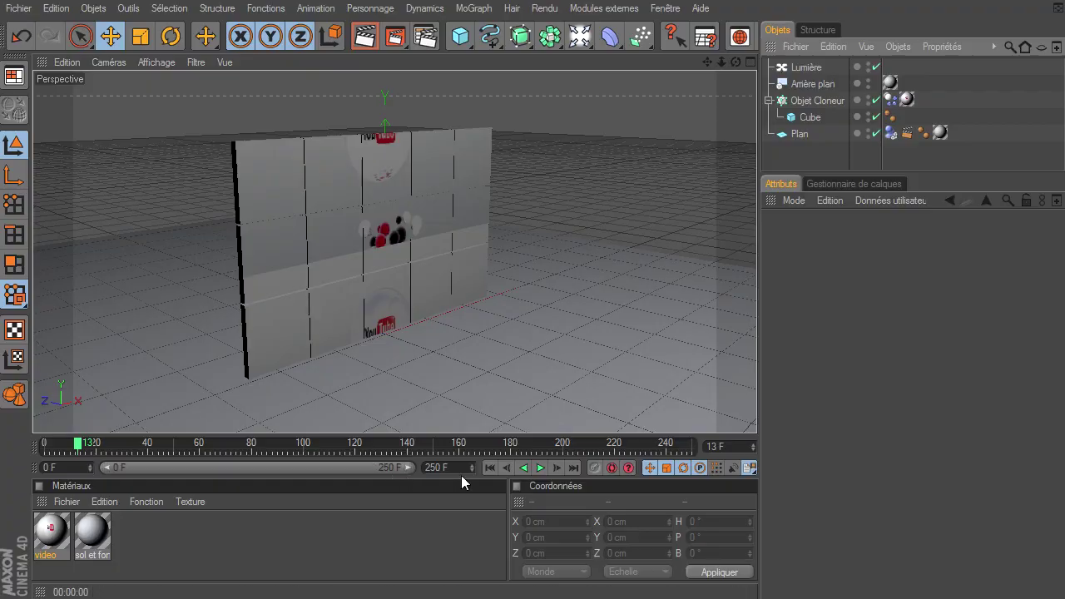
{"action": "left_click", "coordinate": [489, 467]}
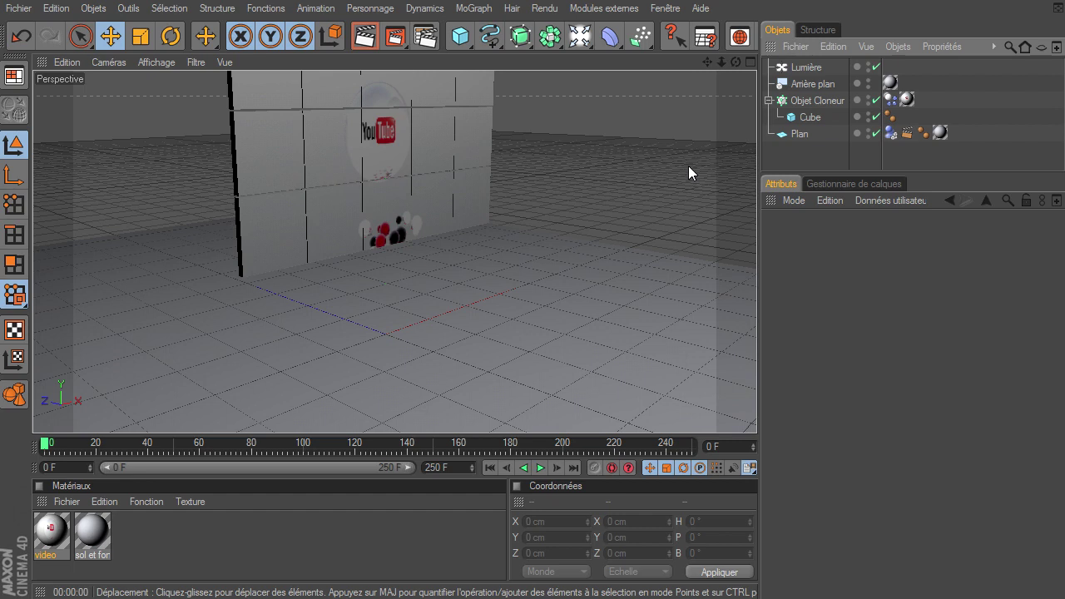
{"action": "left_click", "coordinate": [826, 102]}
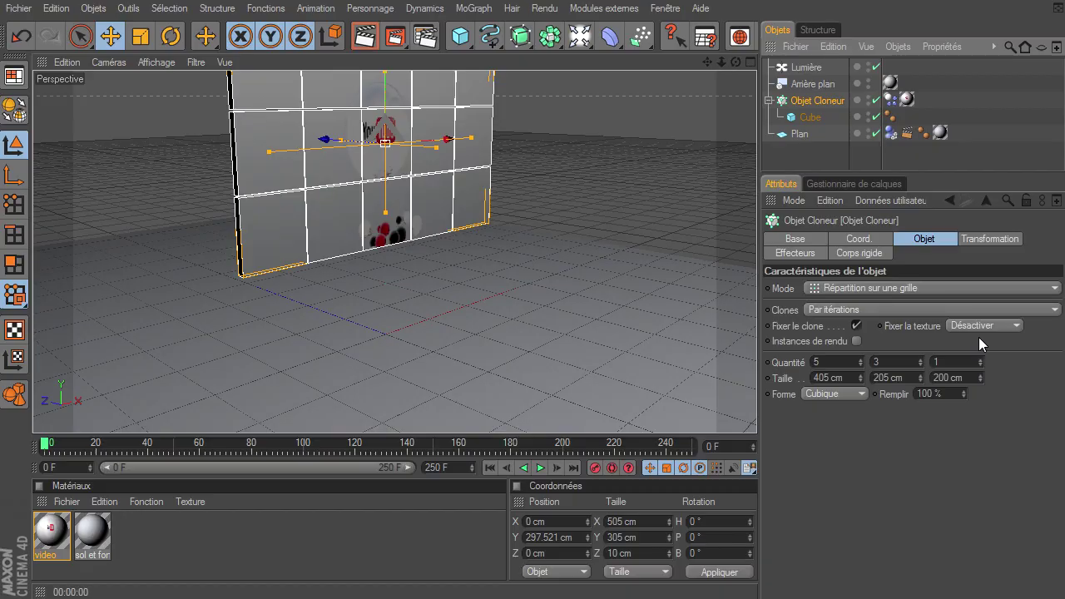
Set the cloner's Fixer la texture to Direct and play the animation to watch tiles tumble.
{"action": "left_click", "coordinate": [980, 326]}
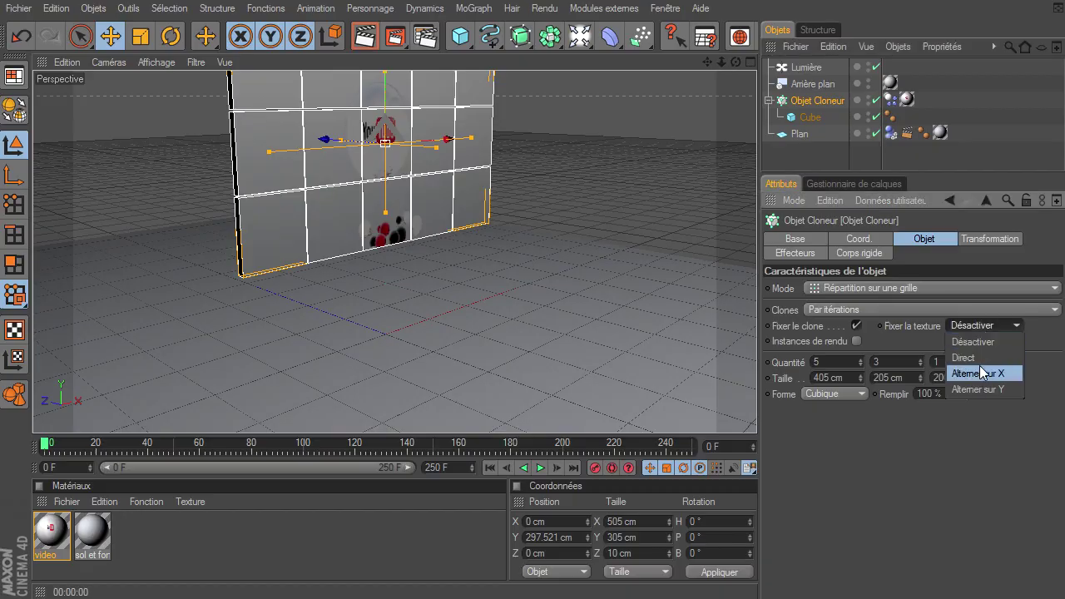
{"action": "left_click", "coordinate": [982, 356]}
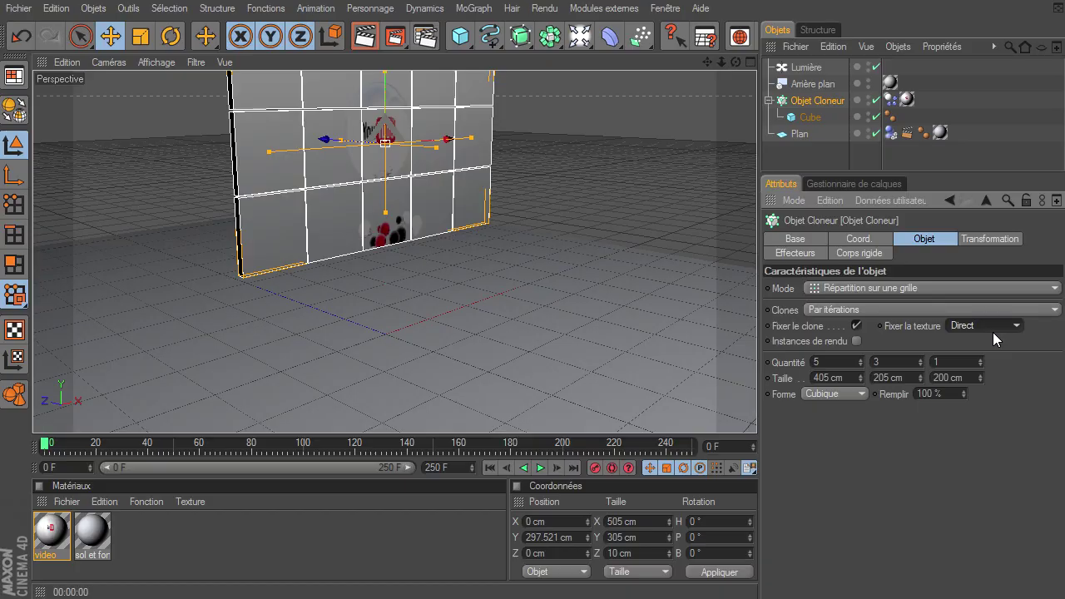
{"action": "left_click", "coordinate": [540, 468]}
{"action": "left_click", "coordinate": [541, 468]}
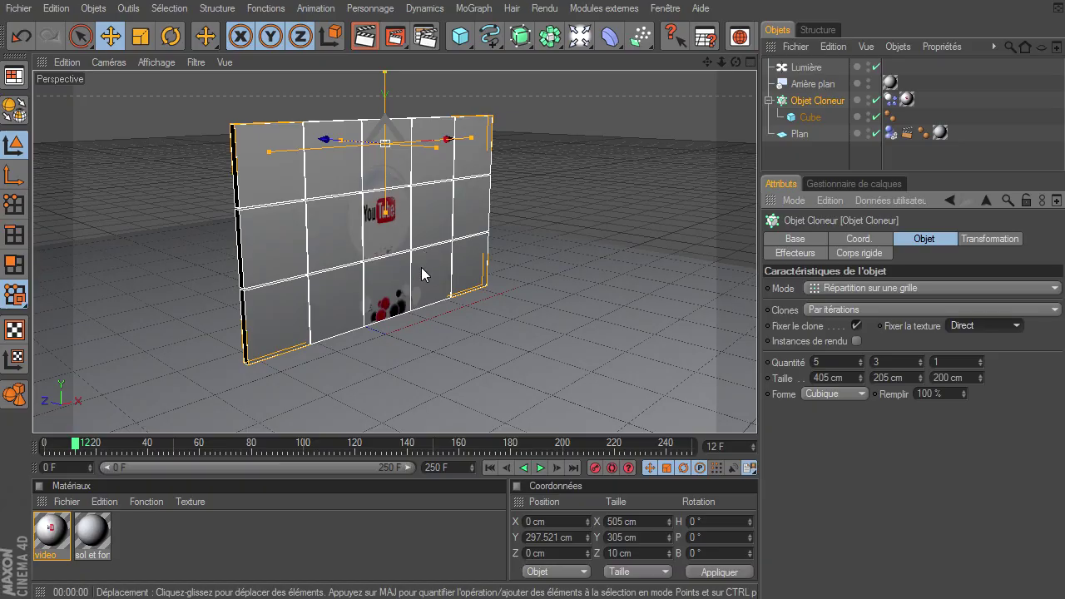
{"action": "left_click", "coordinate": [541, 468]}
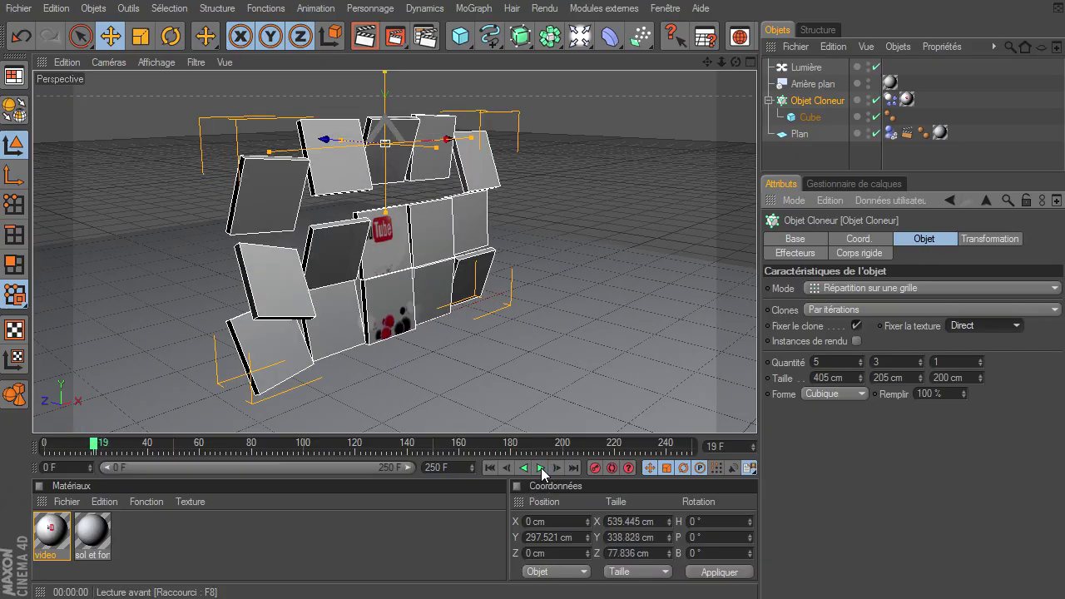
{"action": "left_click", "coordinate": [541, 469]}
{"action": "left_click", "coordinate": [541, 468]}
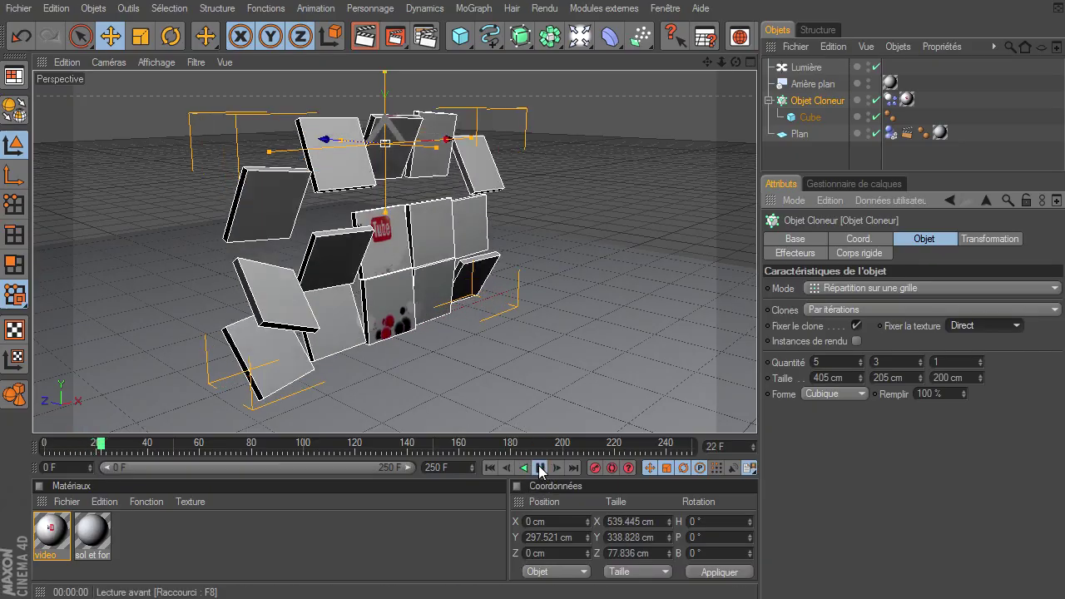
{"action": "left_click", "coordinate": [540, 468]}
Render frames during playback to check the texture, then return to frame 0.
{"action": "left_click", "coordinate": [365, 36]}
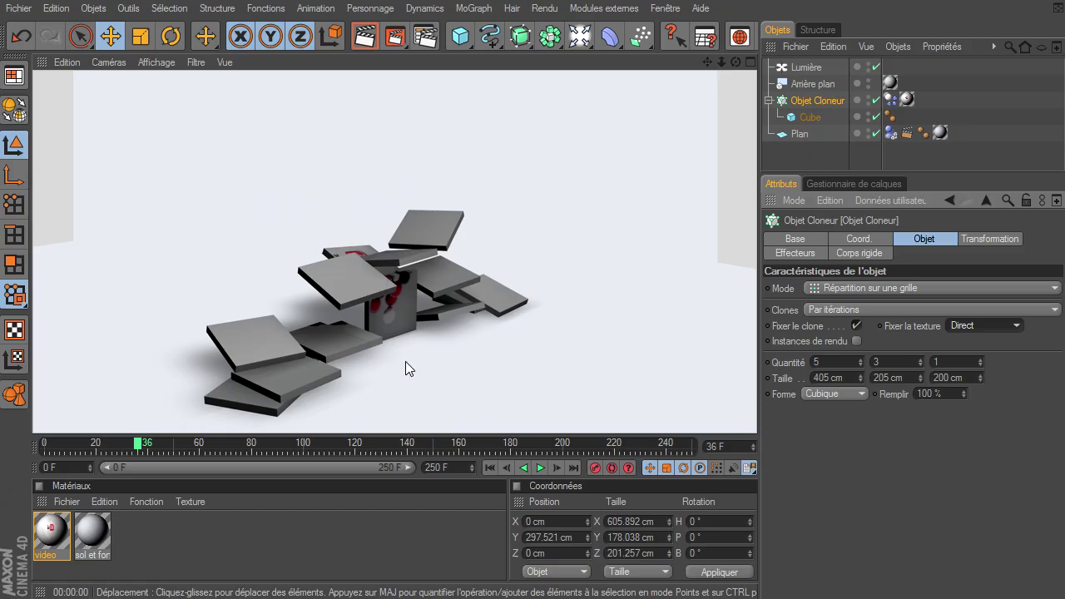
{"action": "left_click", "coordinate": [541, 467]}
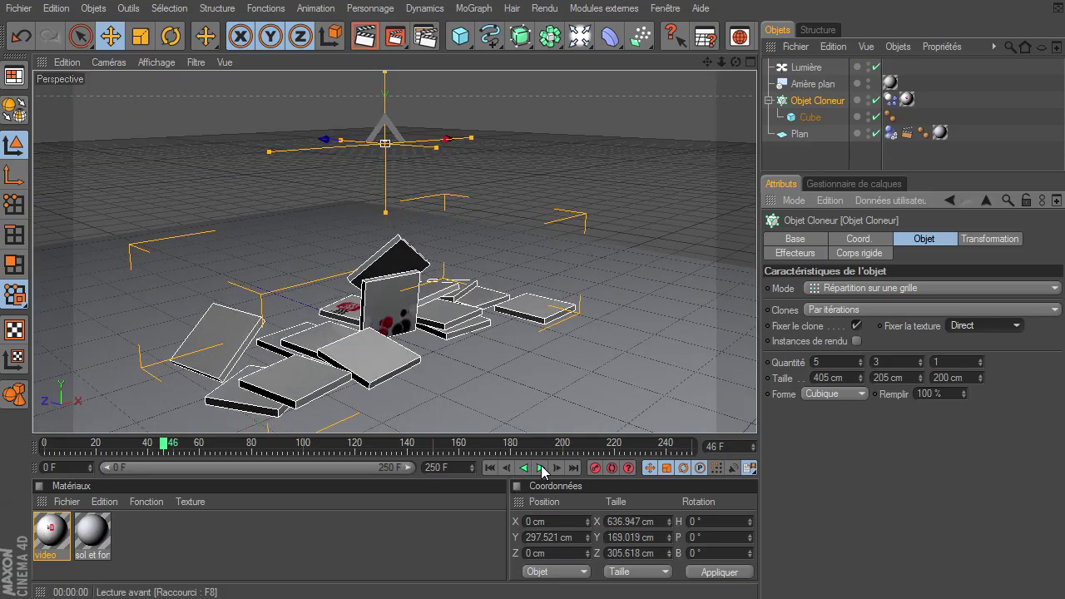
{"action": "left_click", "coordinate": [365, 36]}
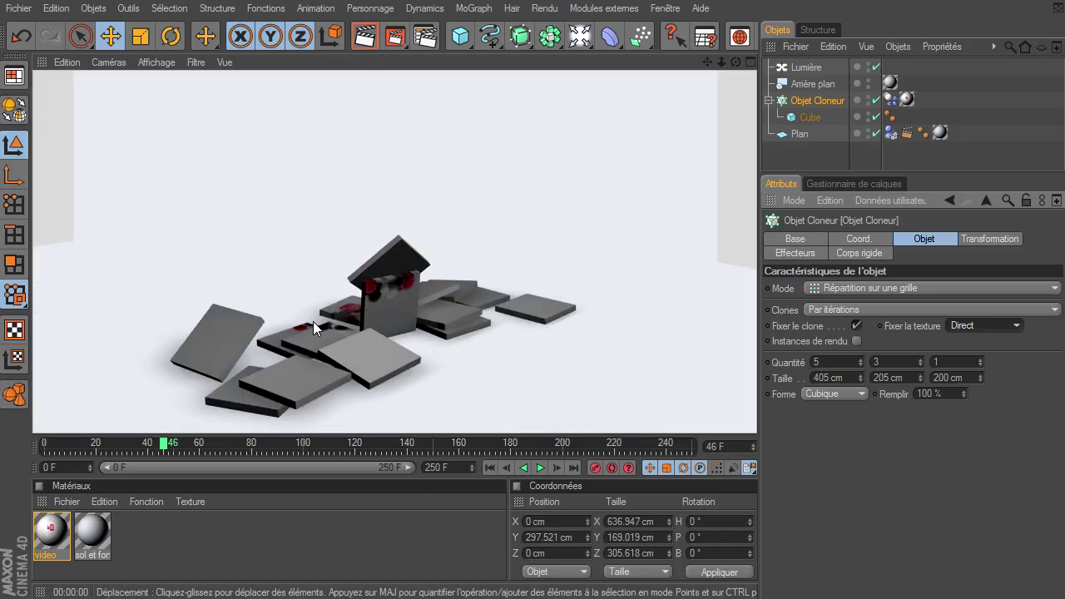
{"action": "left_click", "coordinate": [491, 468]}
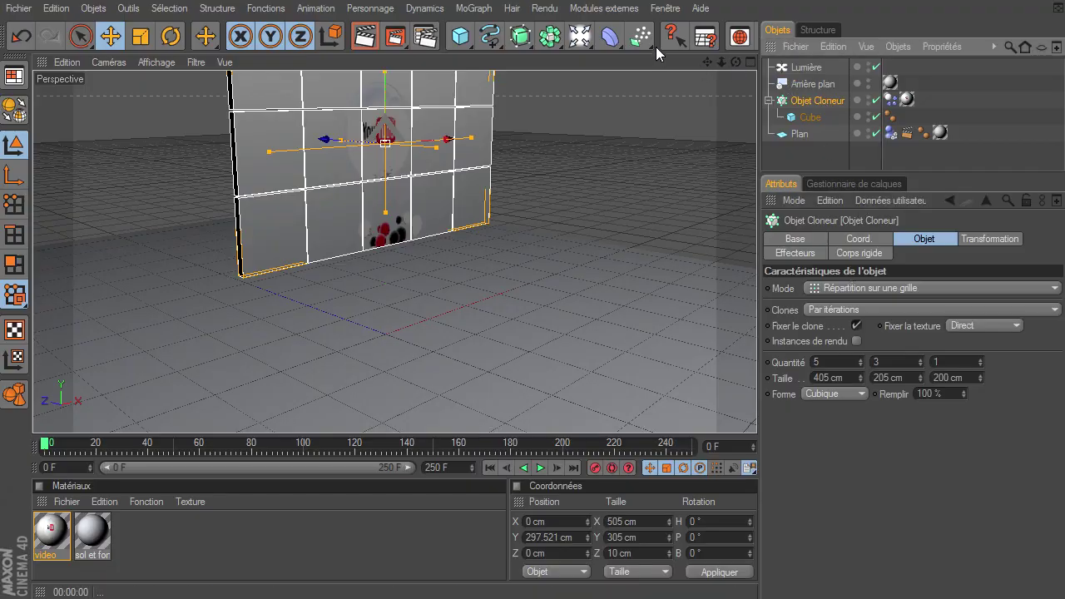
Lower the cube wall to floor level and delete its Corps rigide dynamics tag.
{"action": "middle_click_drag", "start_coordinate": [656, 47], "coordinate": [480, 48]}
{"action": "left_click", "coordinate": [682, 38]}
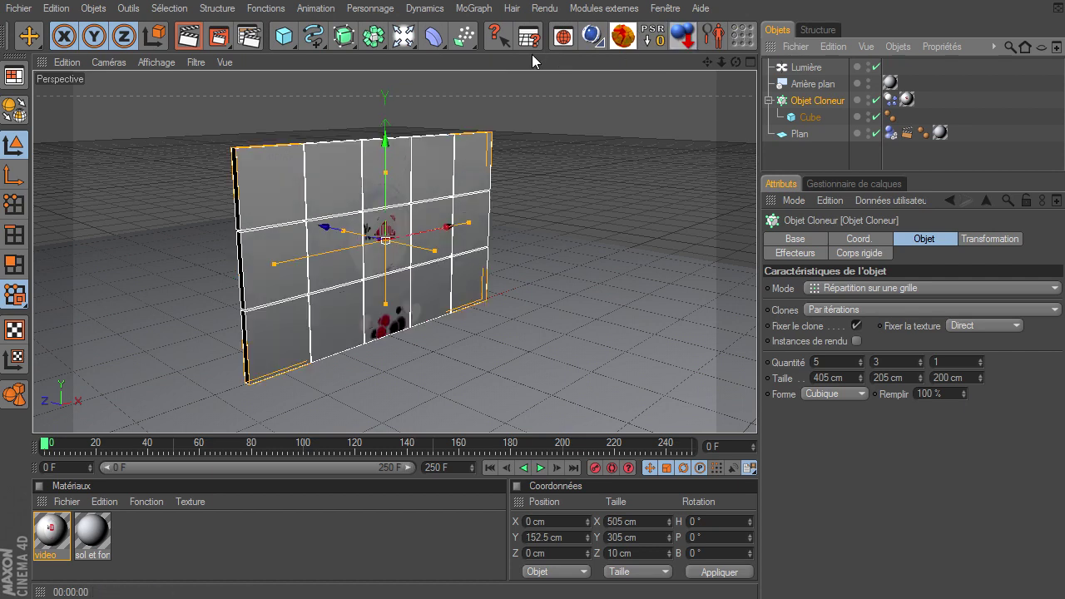
{"action": "middle_click_drag", "start_coordinate": [544, 40], "coordinate": [816, 45]}
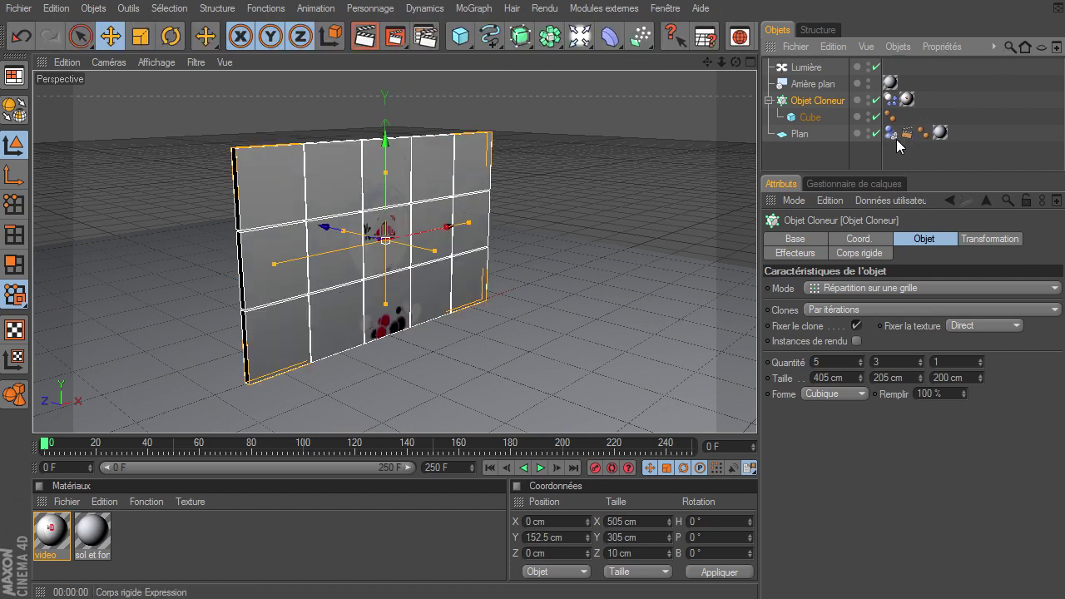
{"action": "left_click_drag", "start_coordinate": [887, 134], "coordinate": [891, 107]}
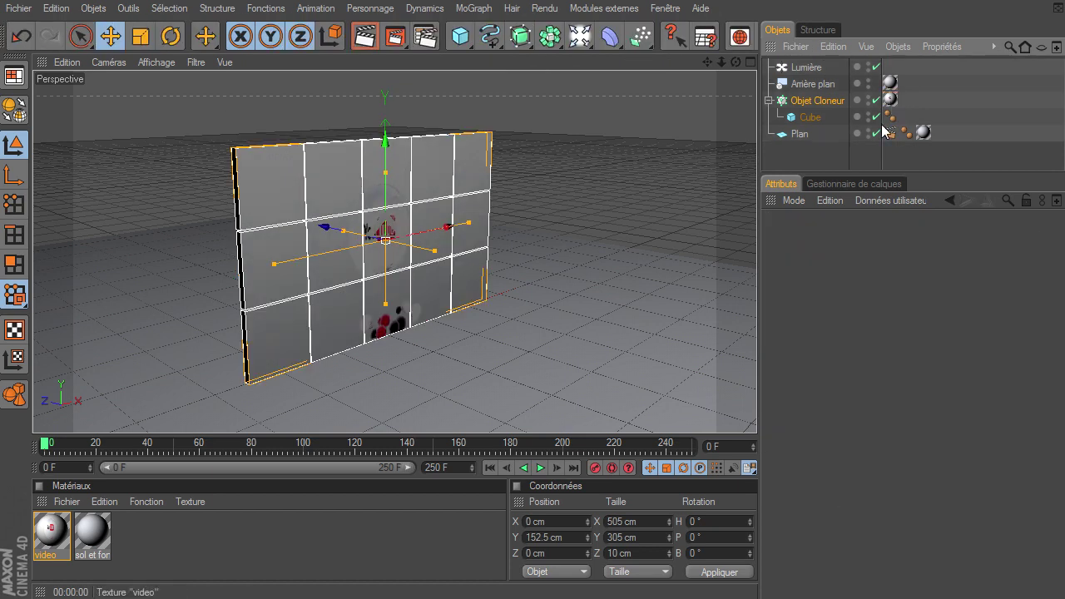
Deselect all, preview the animation, then pause and return to frame 0.
{"action": "left_click", "coordinate": [837, 155]}
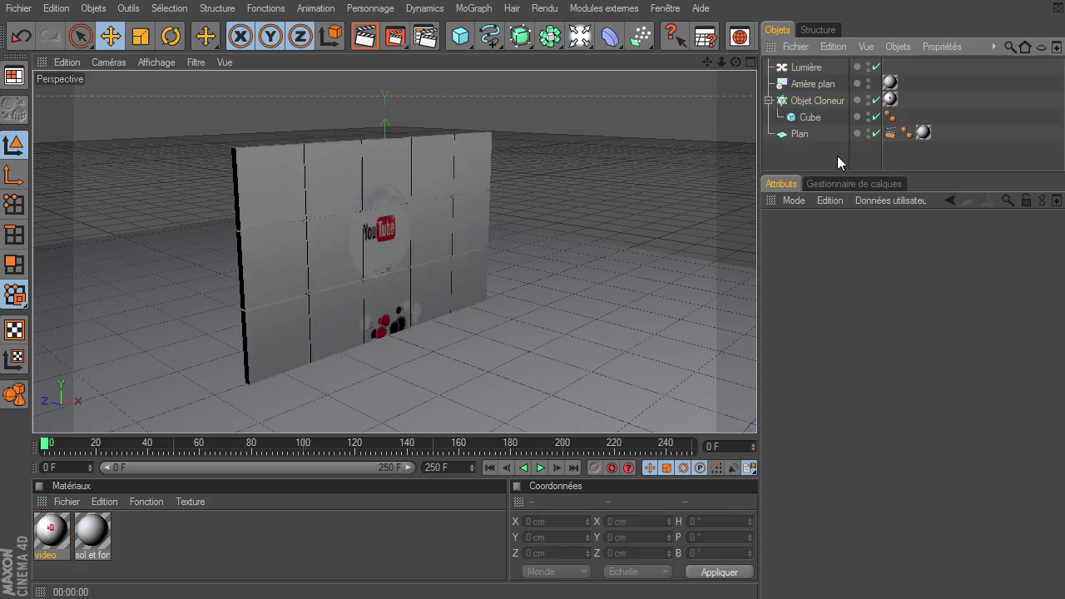
{"action": "left_click", "coordinate": [540, 467]}
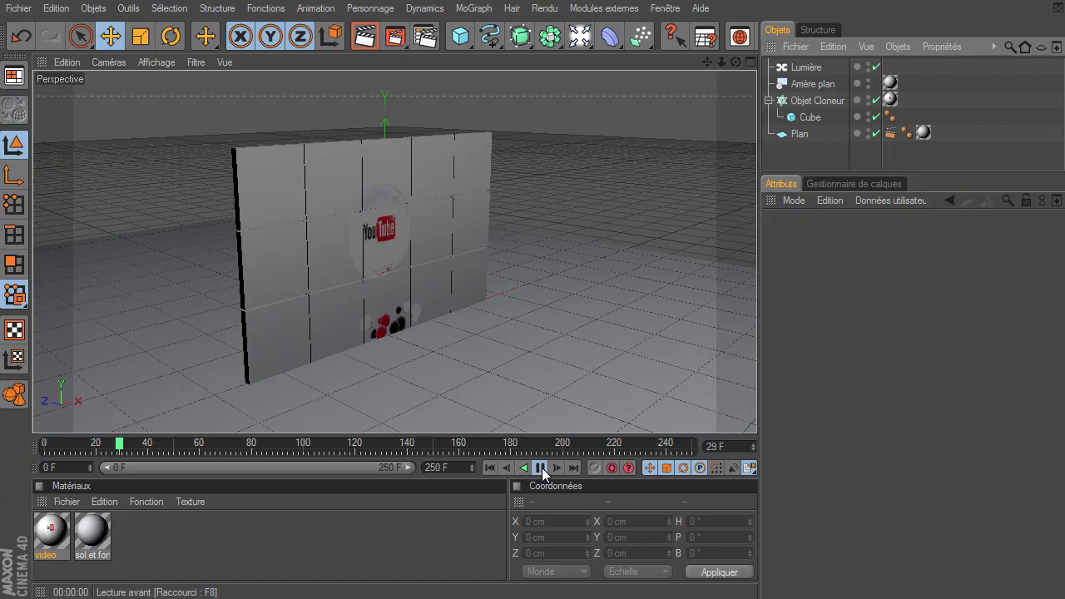
{"action": "left_click", "coordinate": [541, 468]}
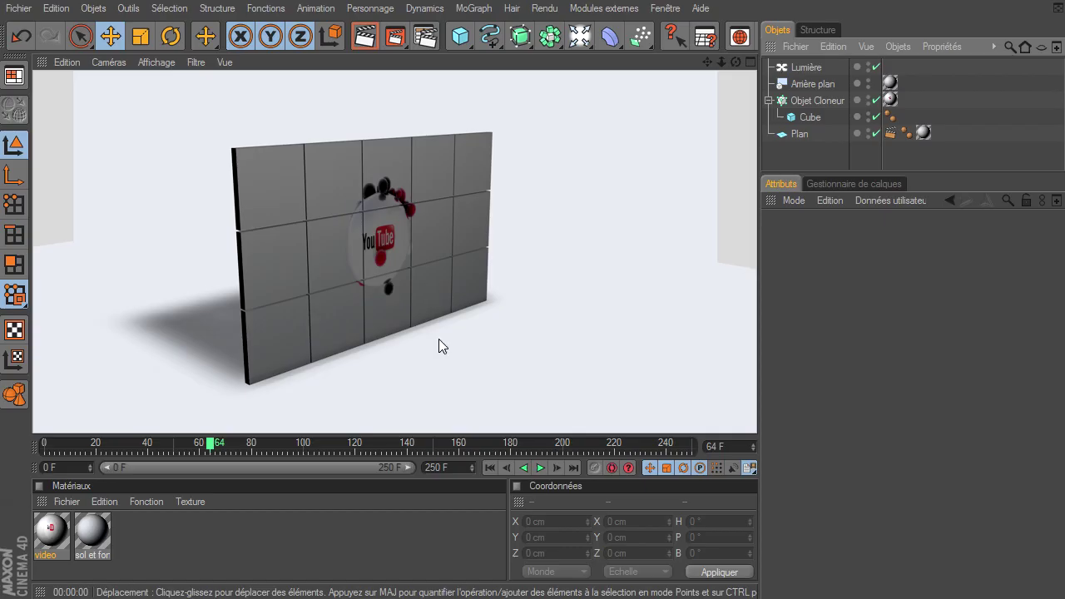
{"action": "left_click", "coordinate": [487, 467]}
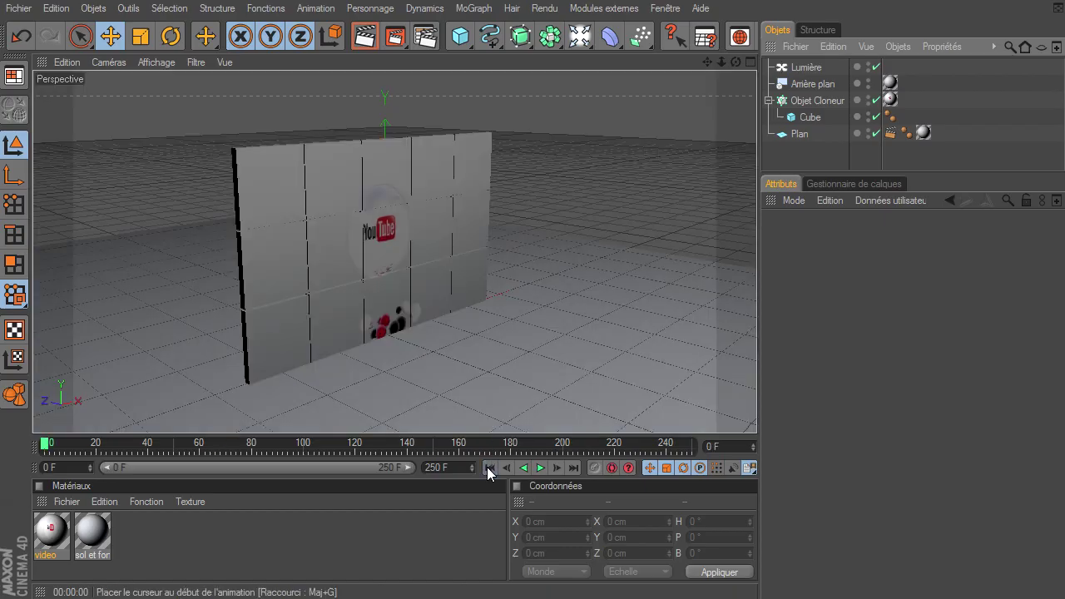
Inspect Objet Cloneur, its single Cube child and its video texture tag.
{"action": "left_click", "coordinate": [816, 100]}
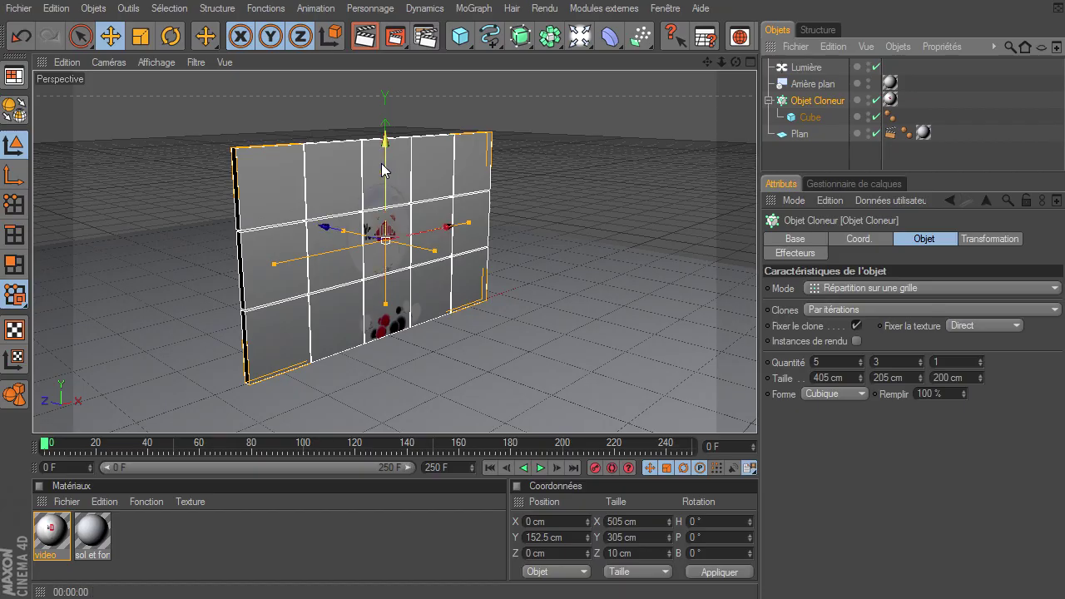
{"action": "left_click", "coordinate": [784, 146]}
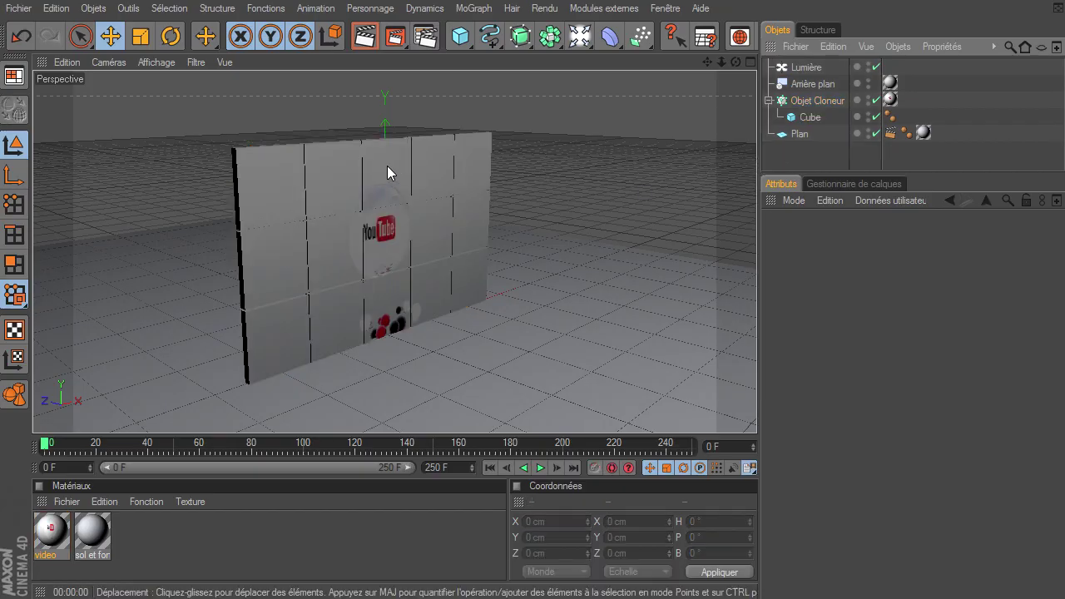
{"action": "left_click", "coordinate": [387, 165]}
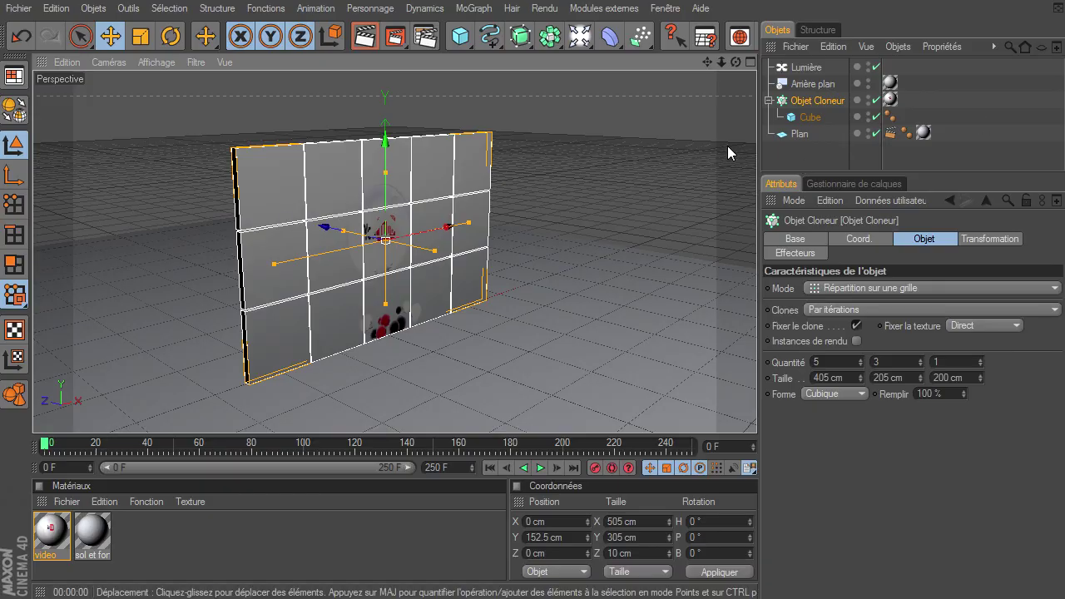
{"action": "left_click", "coordinate": [811, 116]}
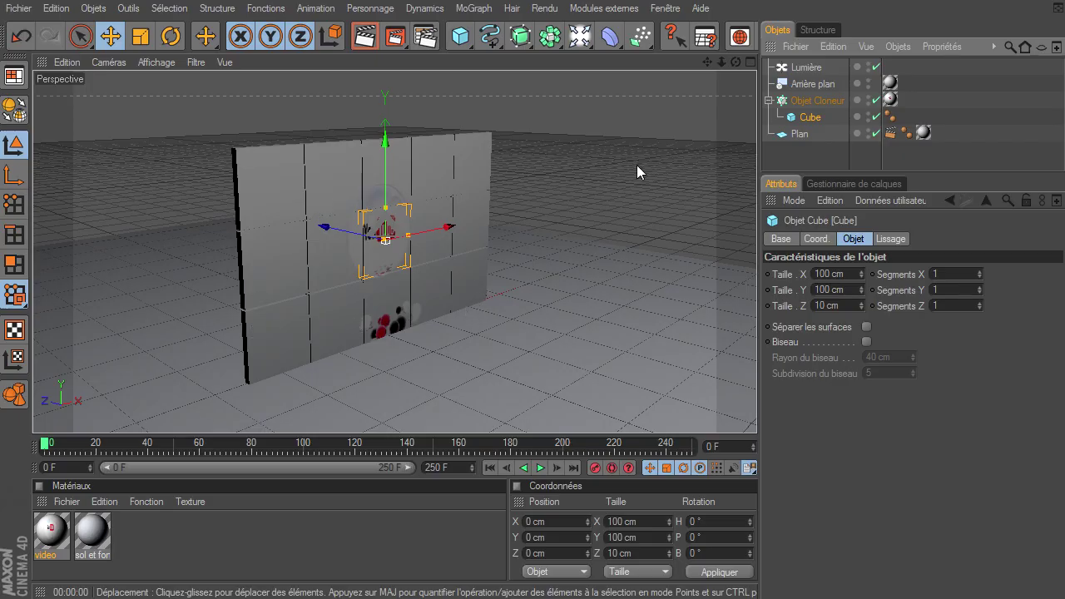
{"action": "left_click", "coordinate": [797, 101]}
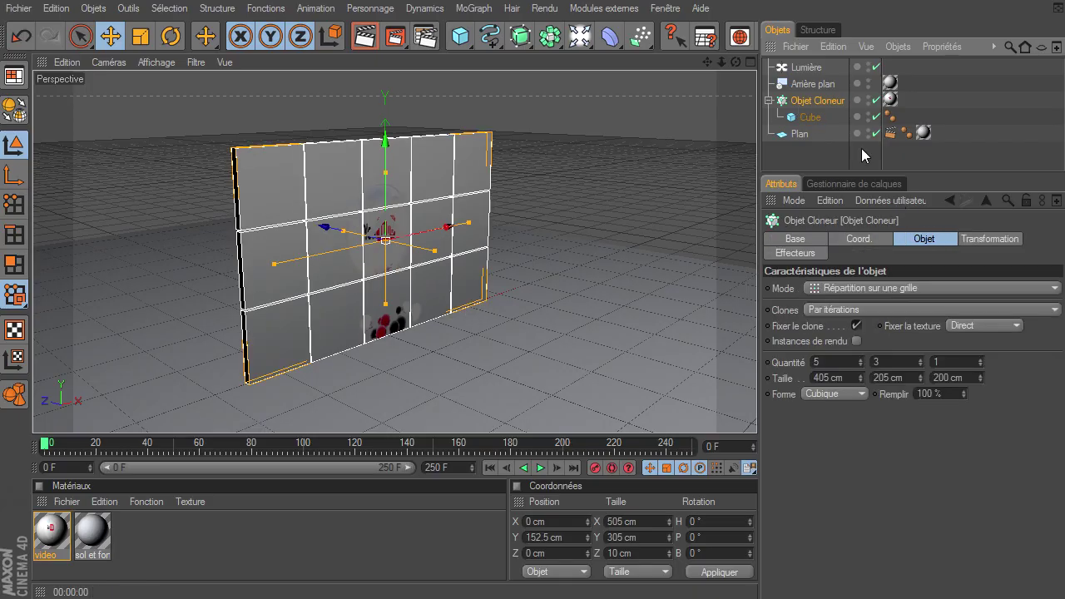
{"action": "left_click", "coordinate": [890, 99]}
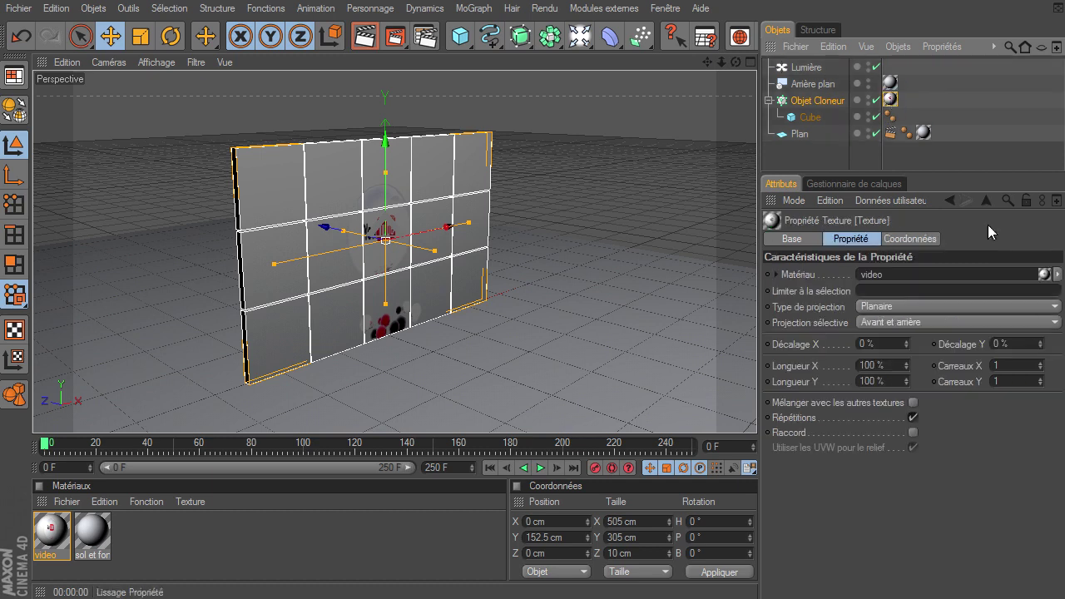
Make the cloner editable and expand it to list Cube 0, Cube 1 and onward.
{"action": "left_click", "coordinate": [835, 101]}
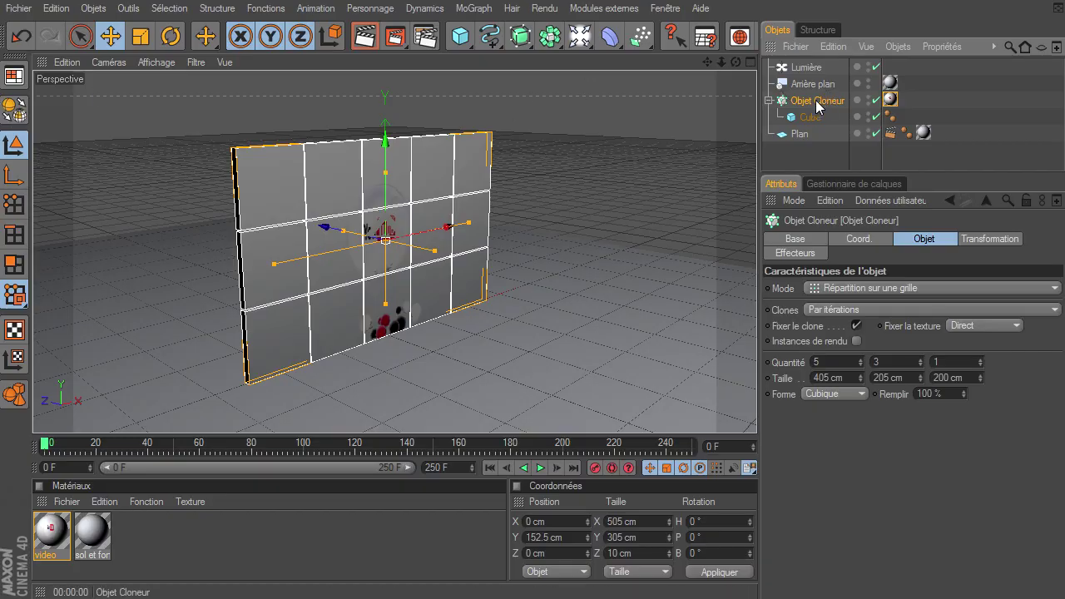
{"action": "left_click", "coordinate": [15, 113]}
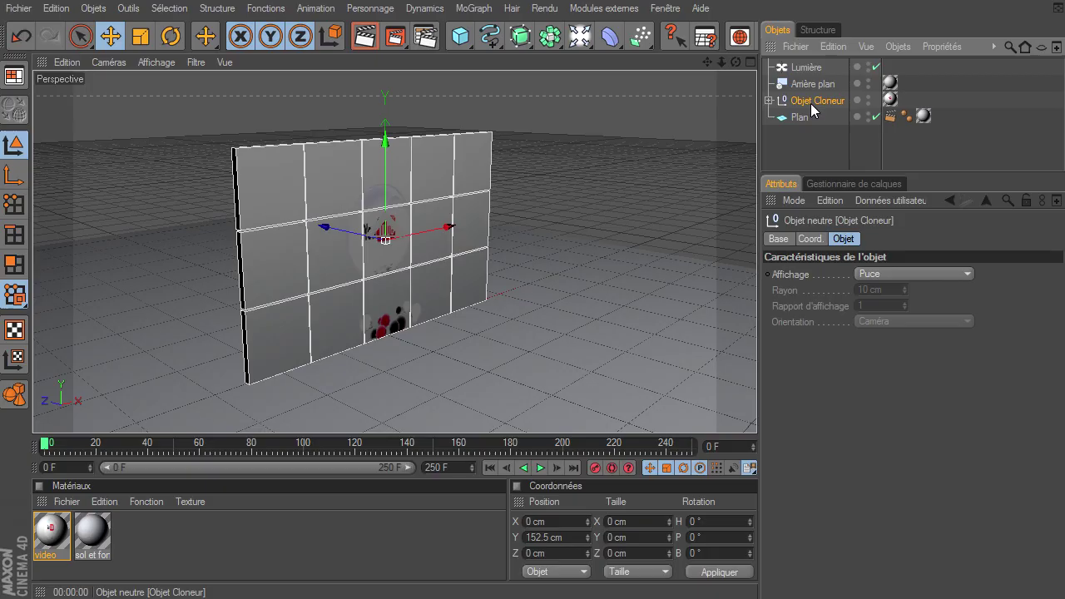
{"action": "left_click", "coordinate": [767, 101]}
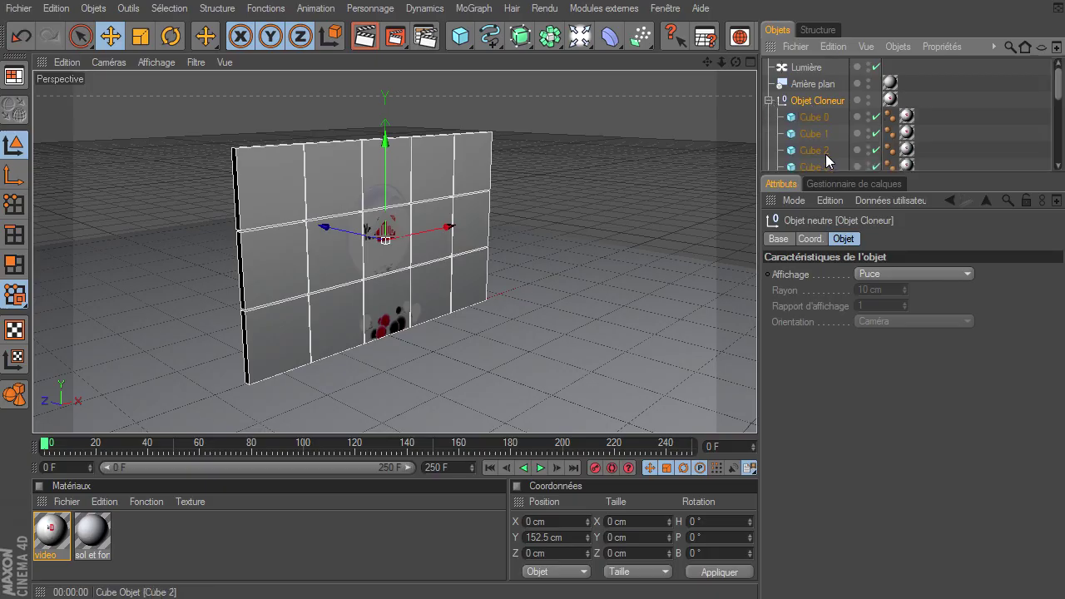
Enlarge the object list to show Cube 0–Cube 14 and view Cube 0's texture Coordonnées.
{"action": "left_click_drag", "start_coordinate": [835, 173], "coordinate": [849, 390]}
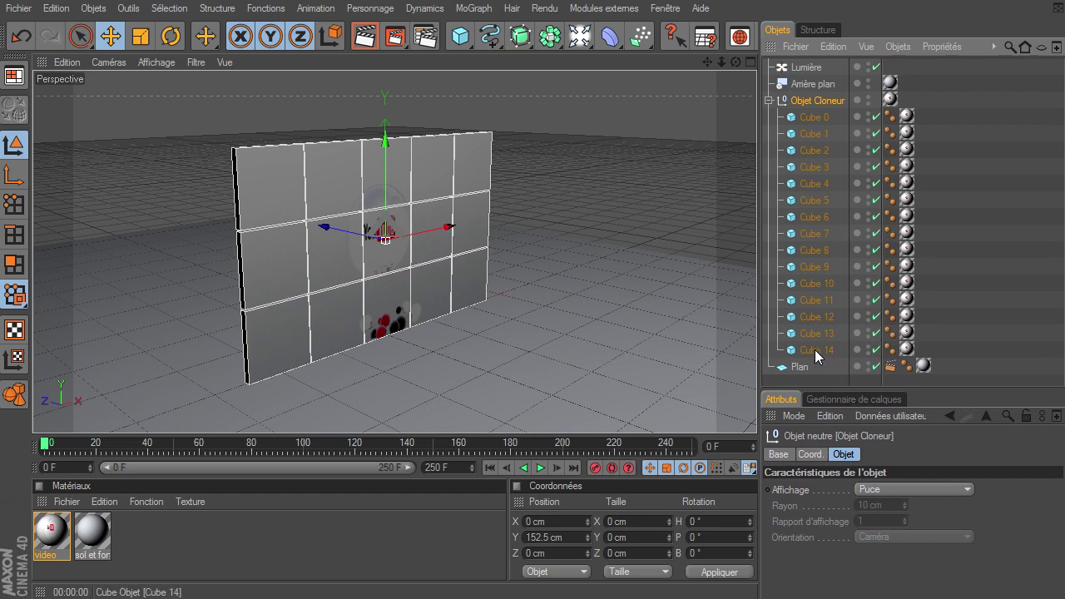
{"action": "left_click", "coordinate": [806, 116]}
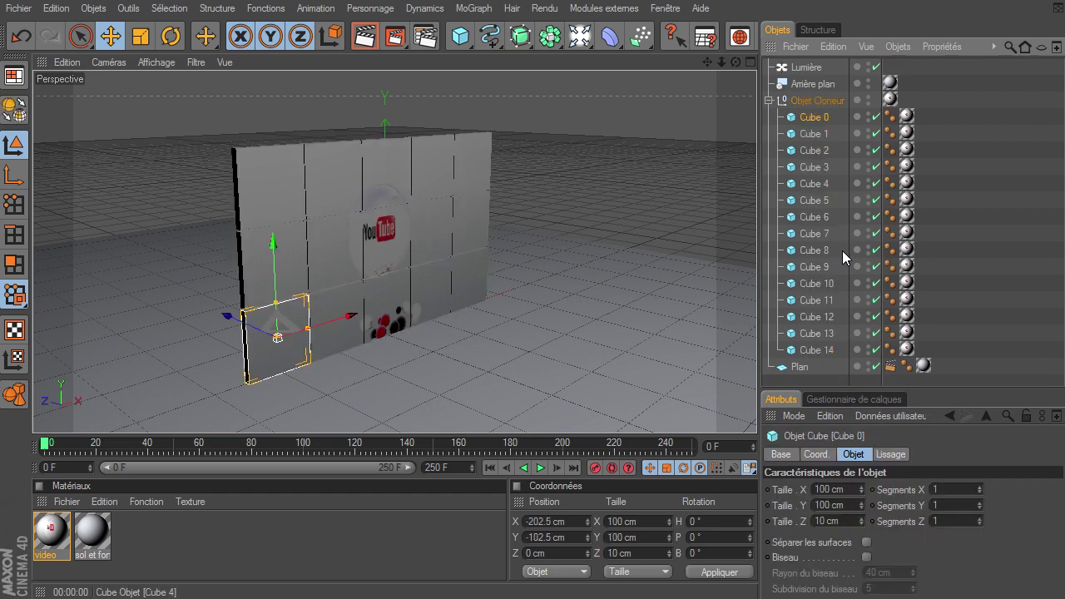
{"action": "left_click", "coordinate": [827, 345]}
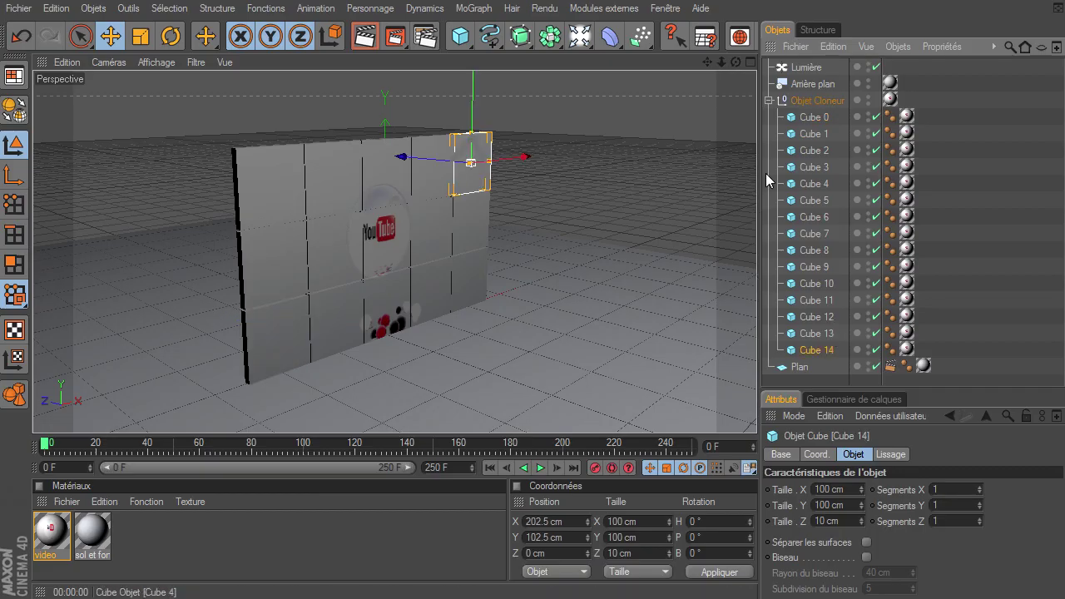
{"action": "left_click", "coordinate": [906, 117]}
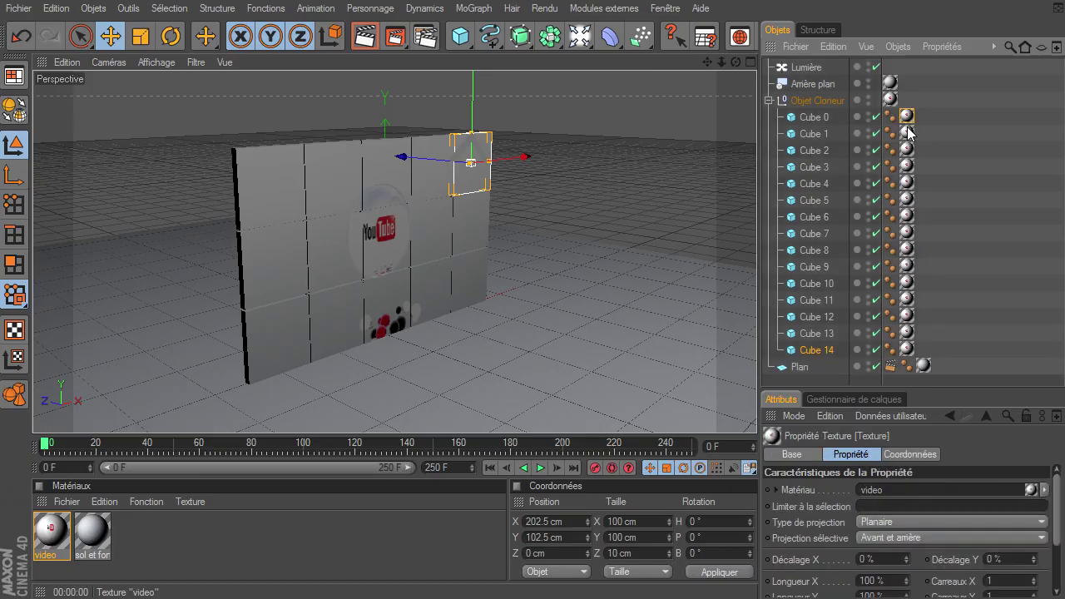
{"action": "left_click", "coordinate": [907, 150]}
{"action": "left_click", "coordinate": [907, 183]}
{"action": "left_click", "coordinate": [811, 117]}
{"action": "left_click", "coordinate": [906, 117]}
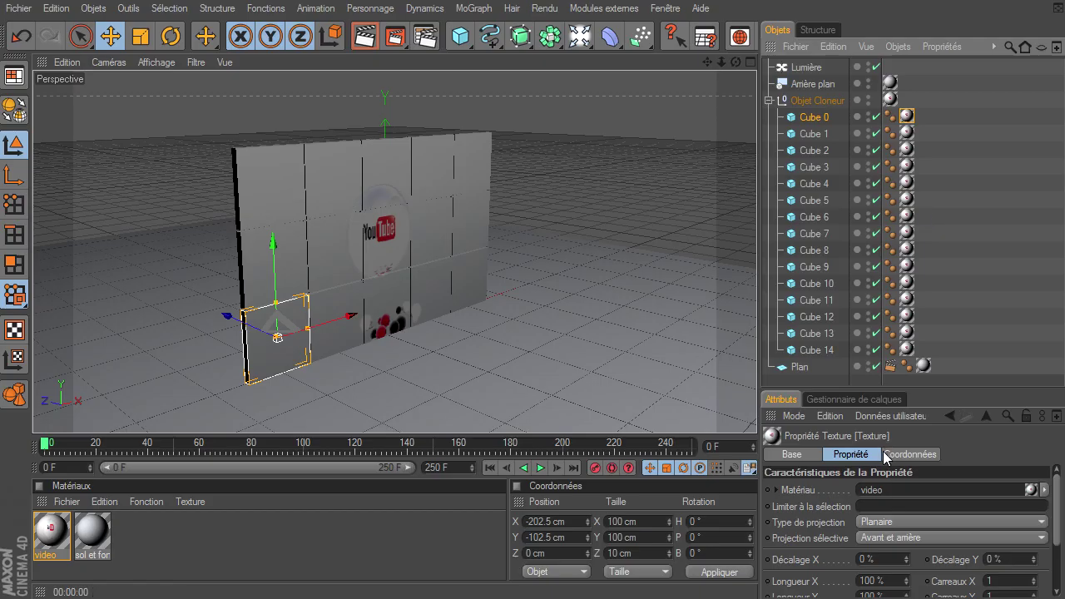
{"action": "left_click", "coordinate": [887, 453]}
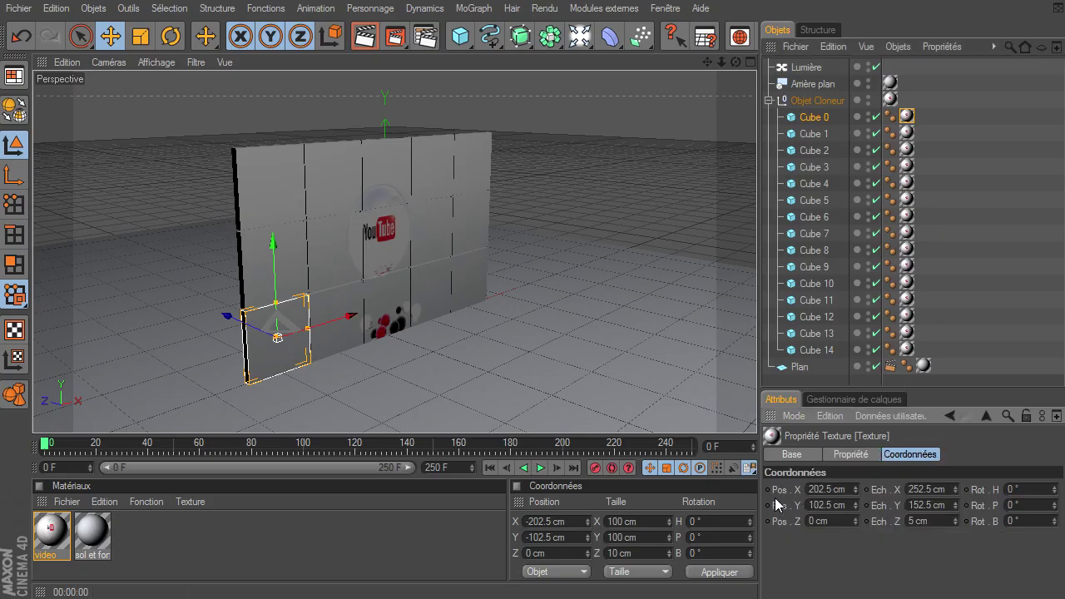
Compare texture offsets of Cube 1 through Cube 11, then reselect the whole wall group.
{"action": "left_click", "coordinate": [906, 135]}
{"action": "left_click", "coordinate": [907, 151]}
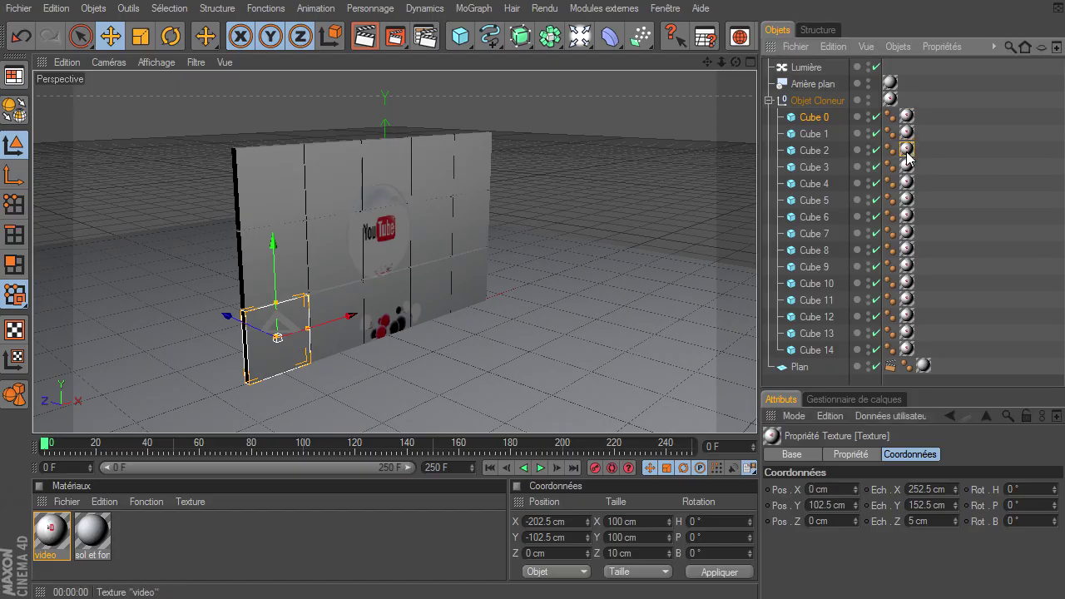
{"action": "left_click", "coordinate": [907, 166]}
{"action": "left_click", "coordinate": [907, 183]}
{"action": "left_click", "coordinate": [907, 200]}
{"action": "left_click", "coordinate": [906, 217]}
{"action": "left_click", "coordinate": [906, 233]}
{"action": "left_click", "coordinate": [907, 250]}
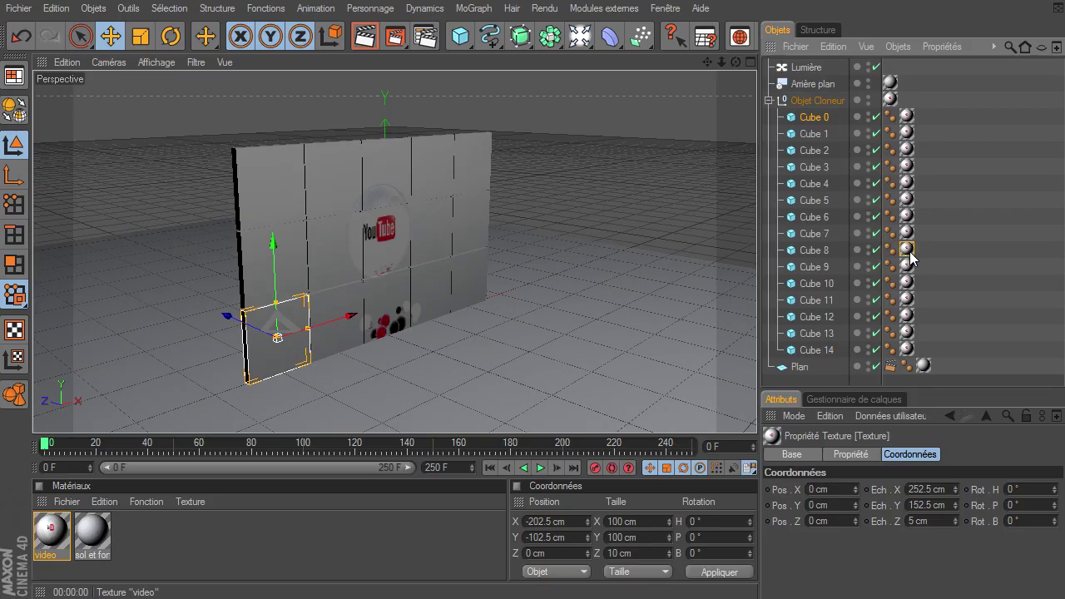
{"action": "left_click", "coordinate": [906, 266]}
{"action": "left_click", "coordinate": [906, 283]}
{"action": "left_click", "coordinate": [906, 299]}
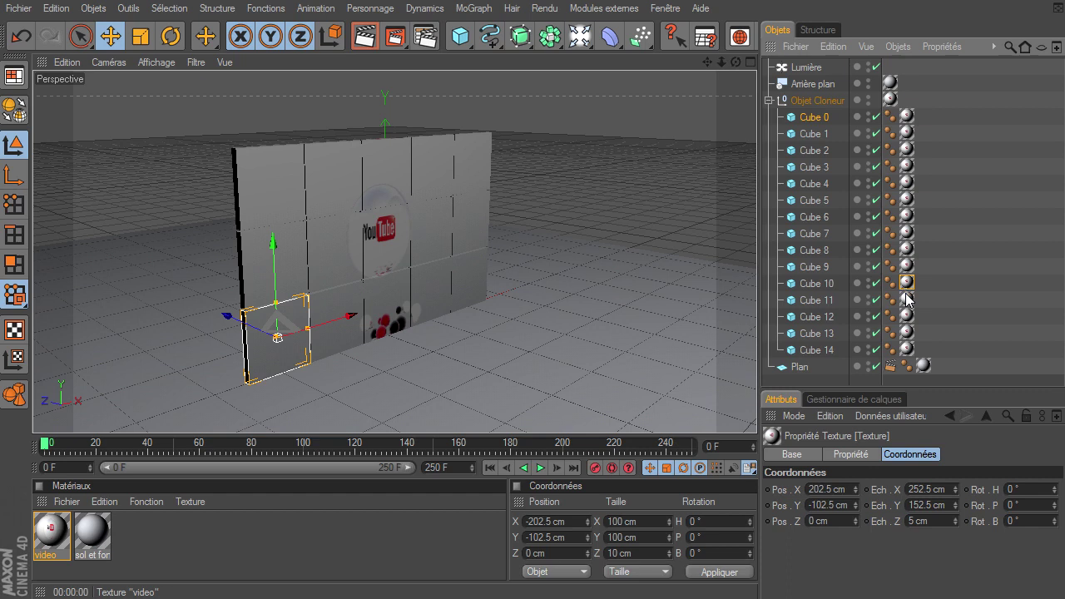
{"action": "left_click", "coordinate": [811, 101]}
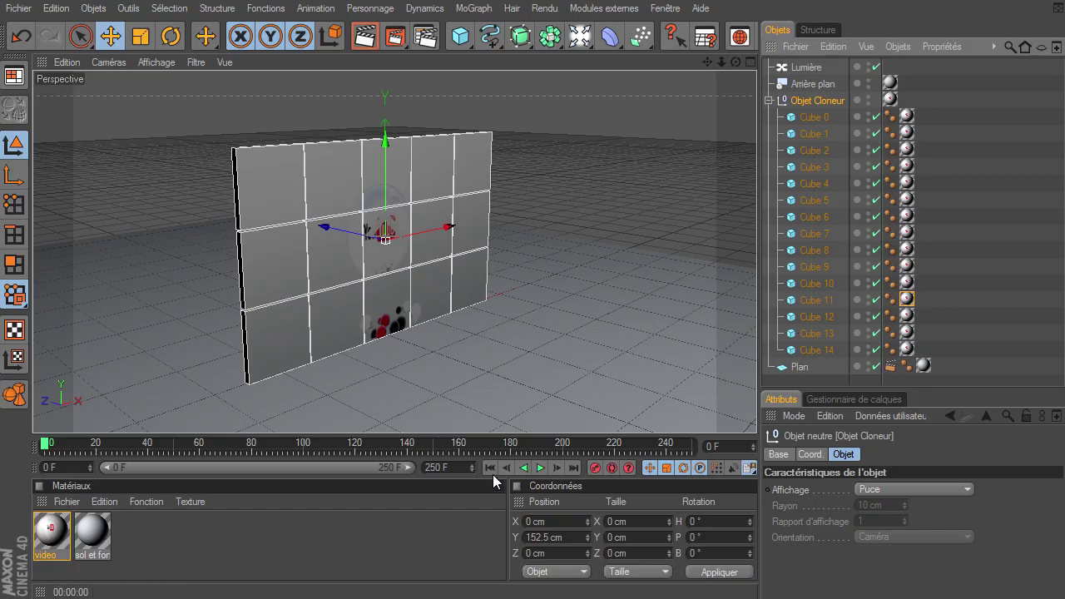
Play the tile-wall animation, pause it, and render a preview of the current frame.
{"action": "left_click", "coordinate": [541, 467]}
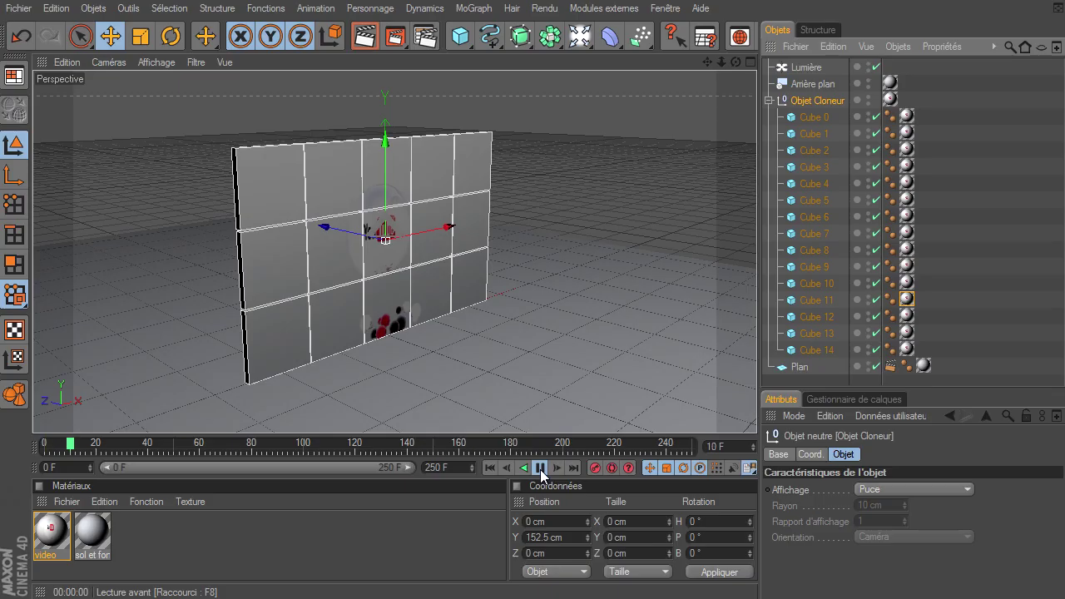
{"action": "left_click", "coordinate": [540, 467]}
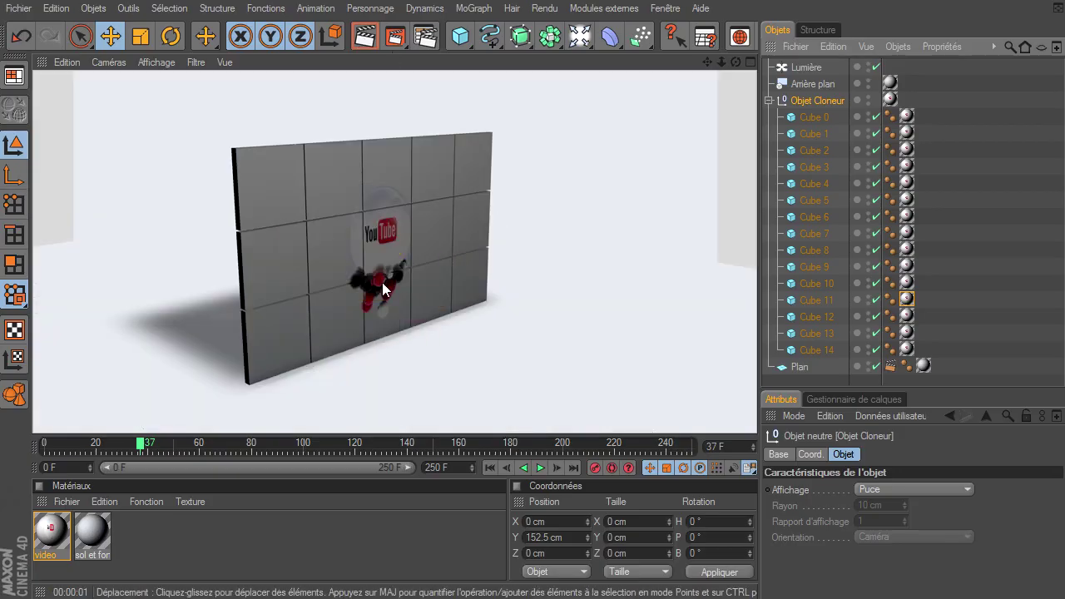
{"action": "left_click", "coordinate": [541, 468]}
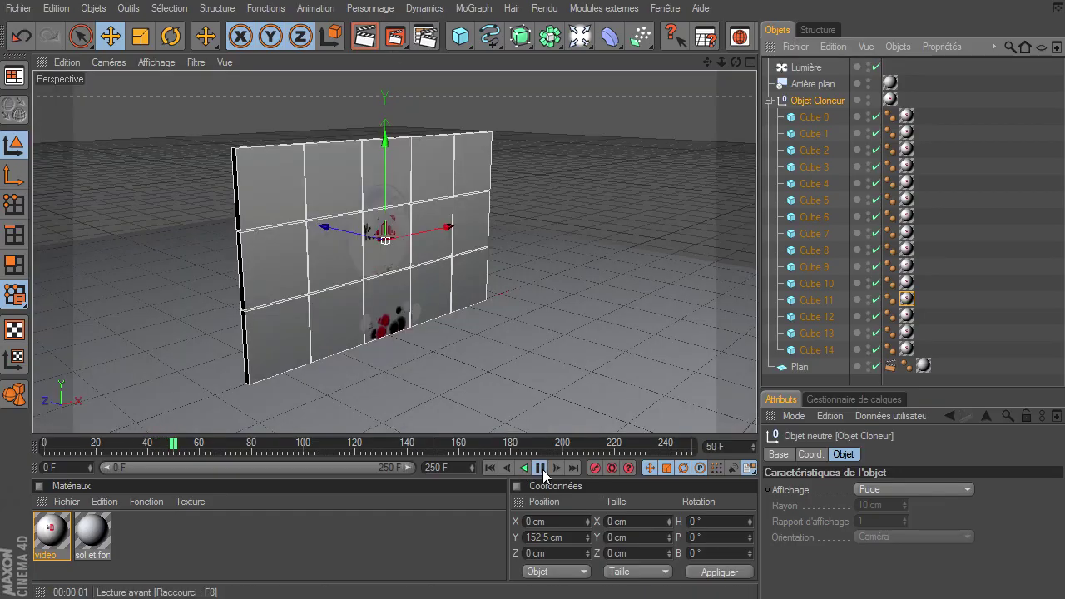
{"action": "left_click", "coordinate": [541, 467]}
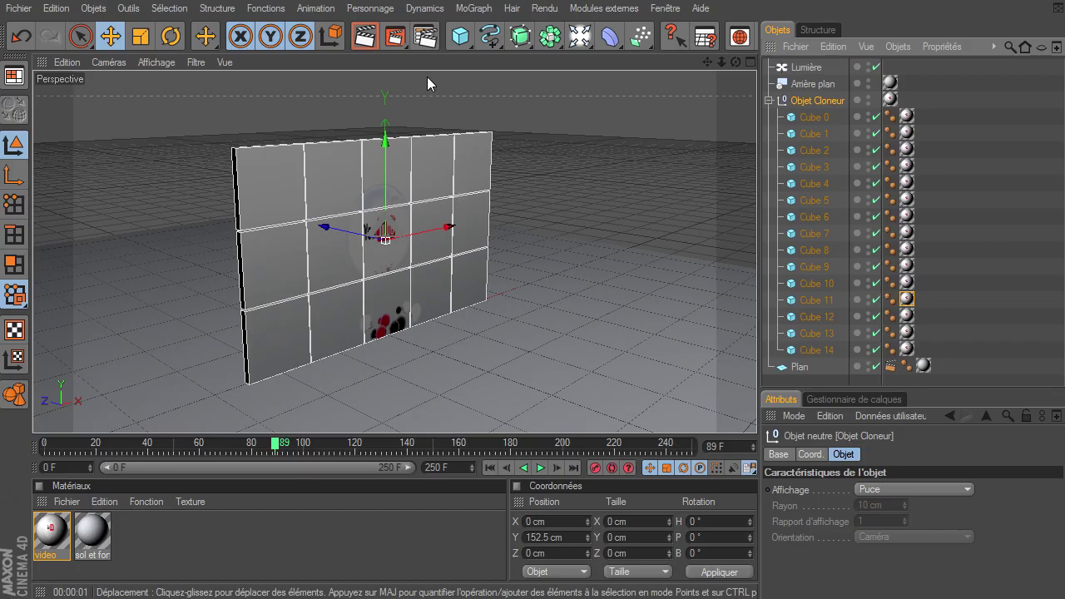
{"action": "left_click", "coordinate": [371, 39]}
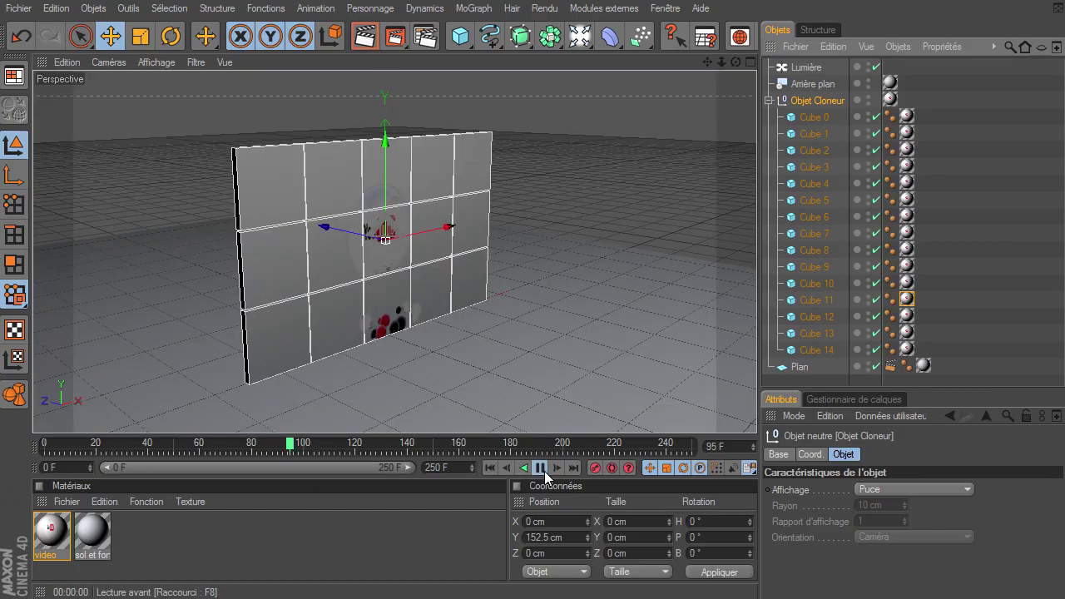
Play it again, render another preview, and return to frame 0.
{"action": "left_click", "coordinate": [541, 468]}
{"action": "left_click", "coordinate": [541, 468]}
{"action": "left_click", "coordinate": [373, 38]}
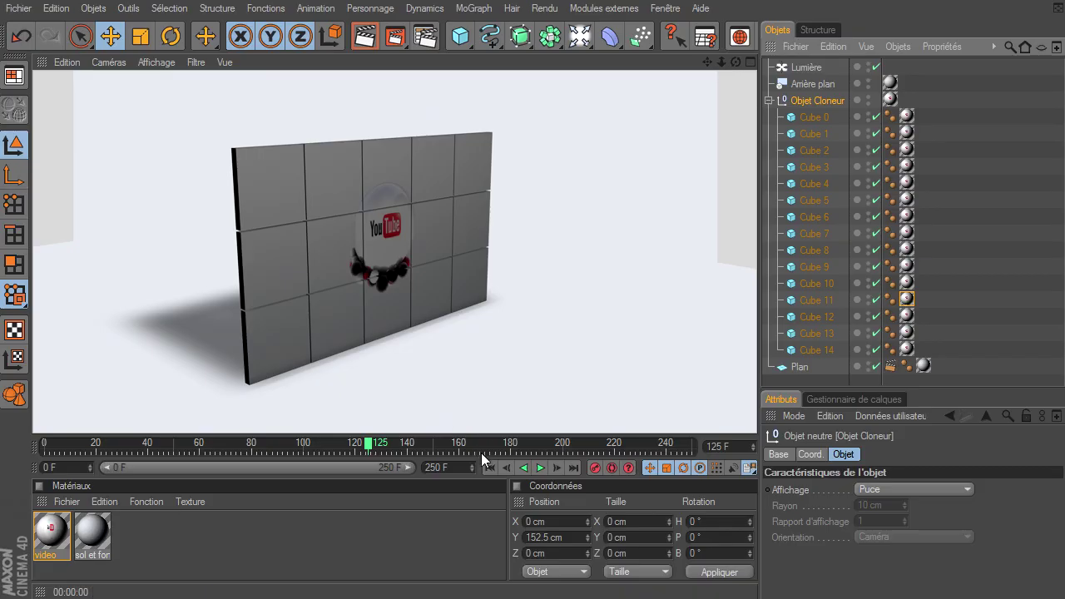
{"action": "left_click", "coordinate": [487, 462]}
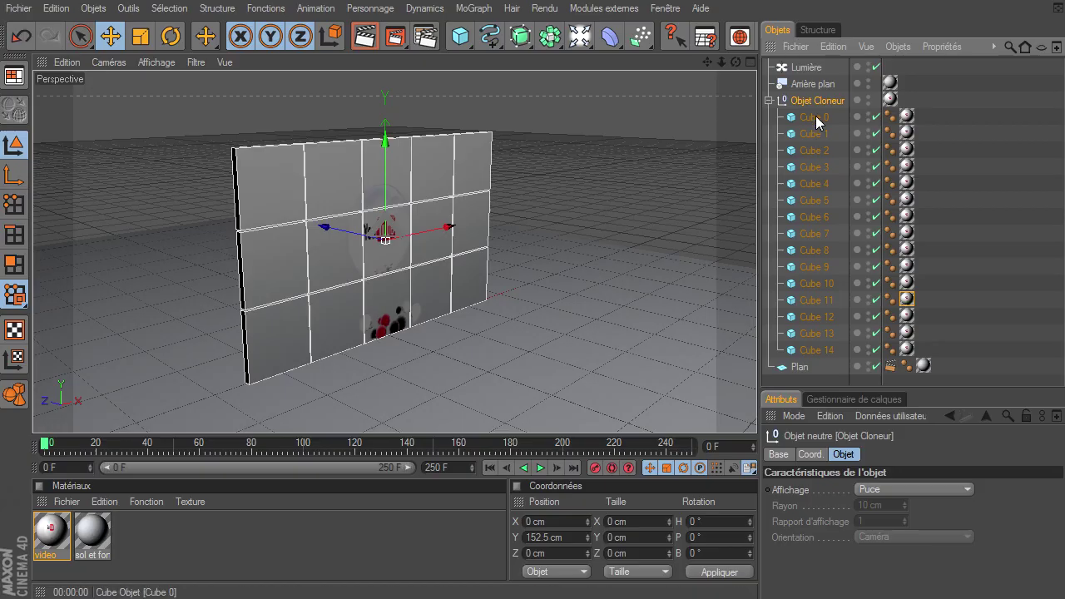
Delete the Objet Cloneur group's texture tag and rename the group 'cubes'.
{"action": "left_click", "coordinate": [888, 98]}
{"action": "key", "text": "Delete"}
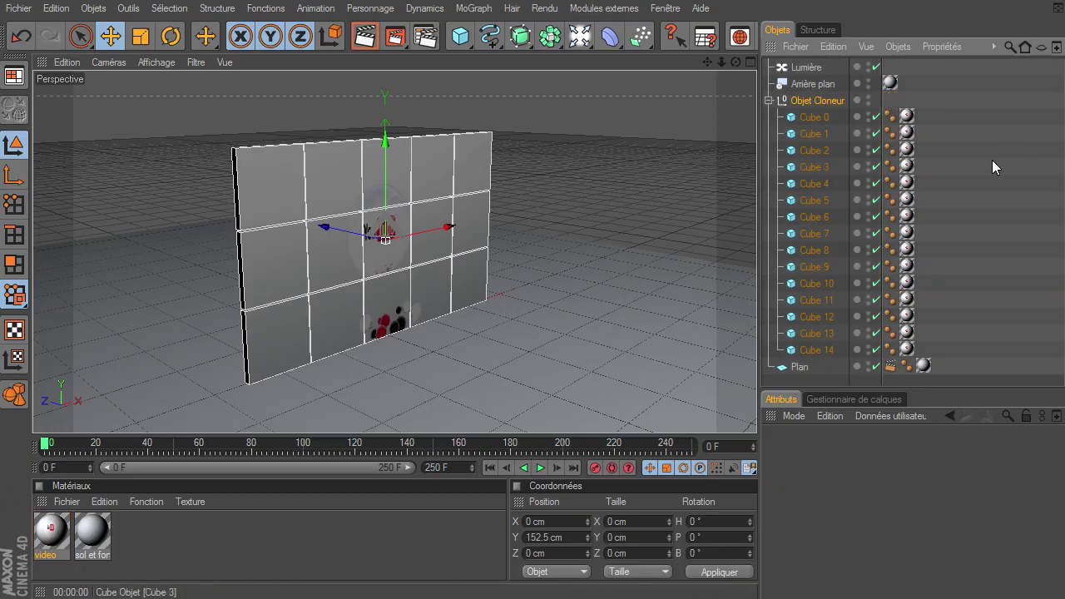
{"action": "double_click", "coordinate": [836, 98]}
{"action": "type", "text": "cubes"}
{"action": "key", "text": "Return"}
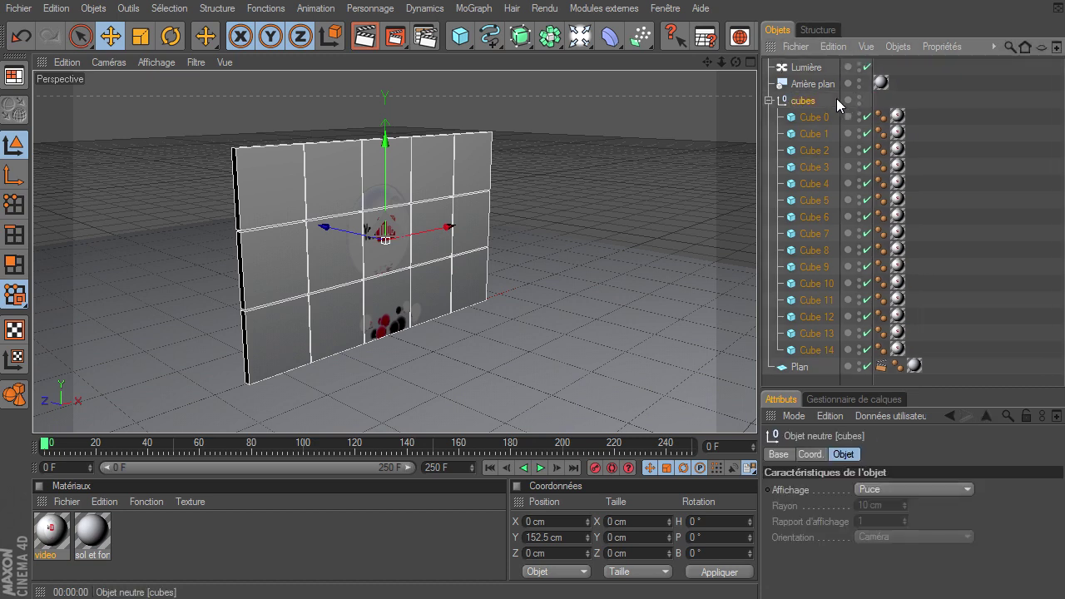
Keyframe Cube 12 at frame 0, then raise it above the wall at frame 8.
{"action": "left_click", "coordinate": [371, 165]}
{"action": "left_click_drag", "start_coordinate": [388, 110], "coordinate": [756, 412]}
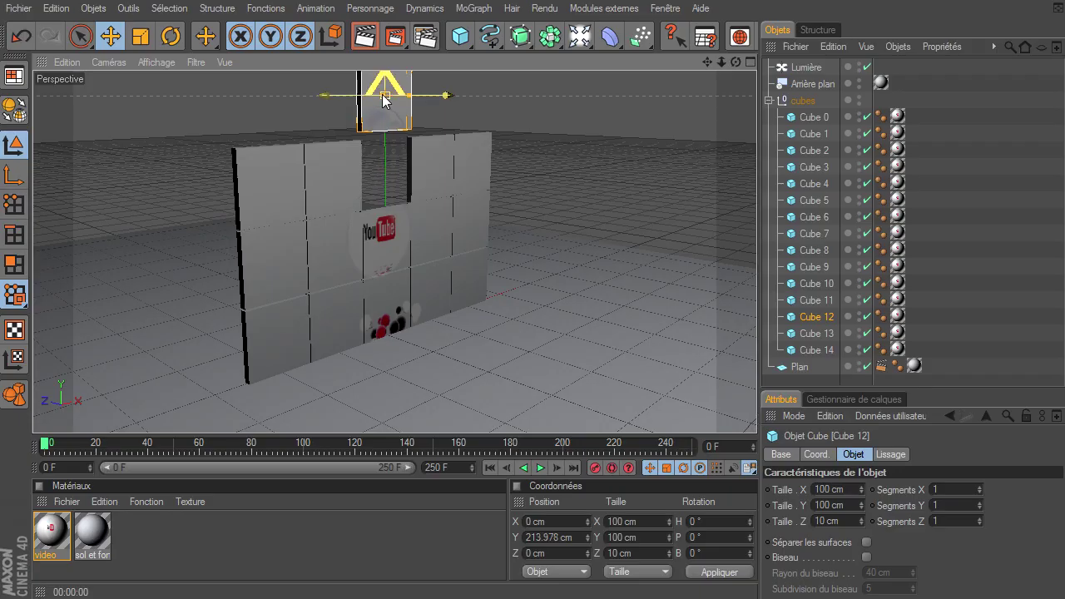
{"action": "key", "text": "ctrl+z"}
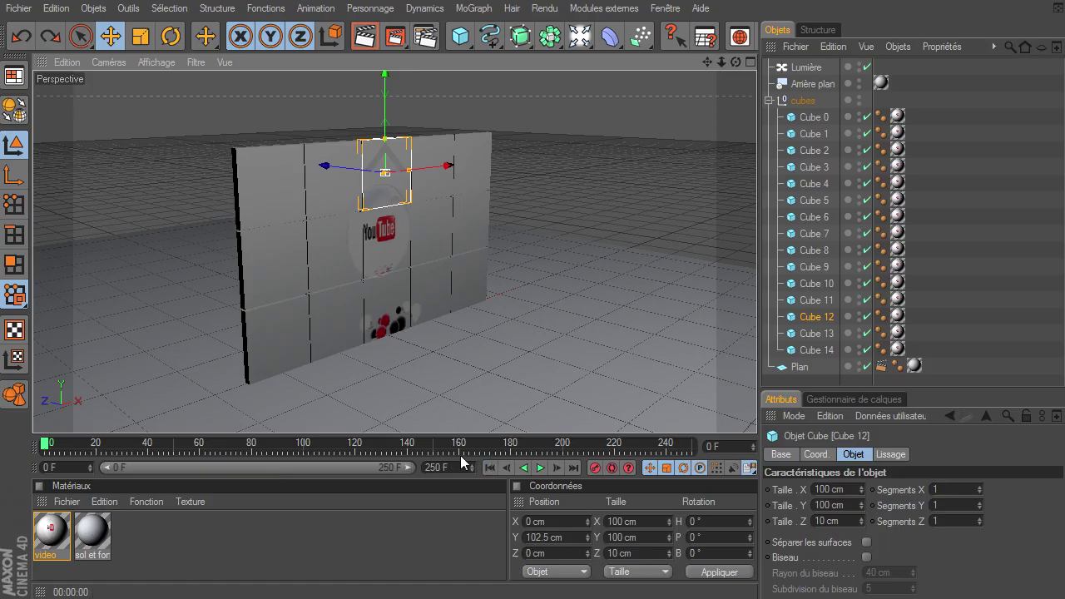
{"action": "left_click", "coordinate": [595, 468]}
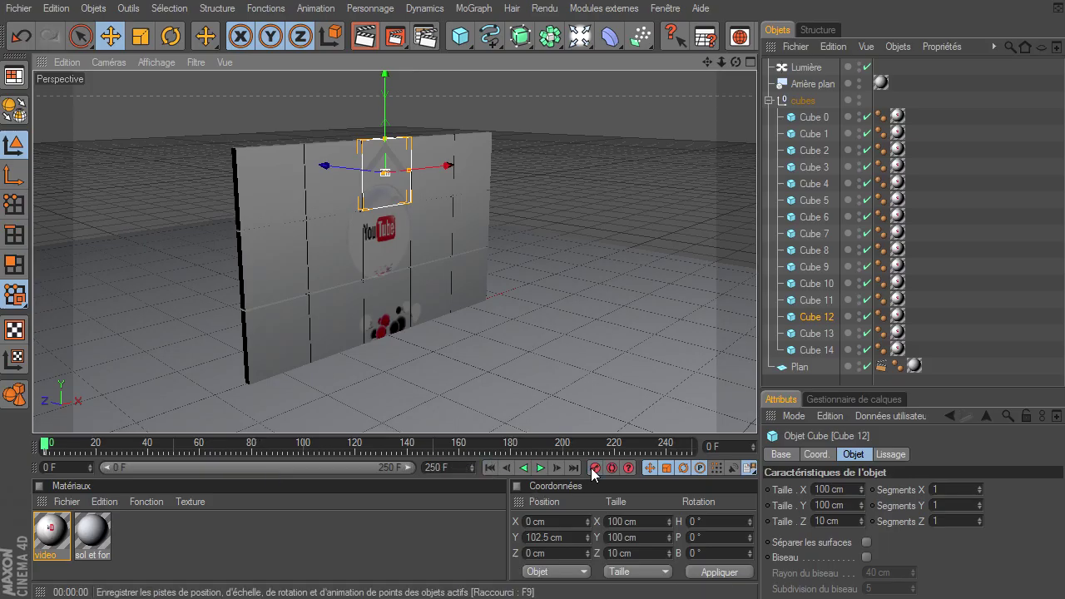
{"action": "left_click", "coordinate": [64, 445]}
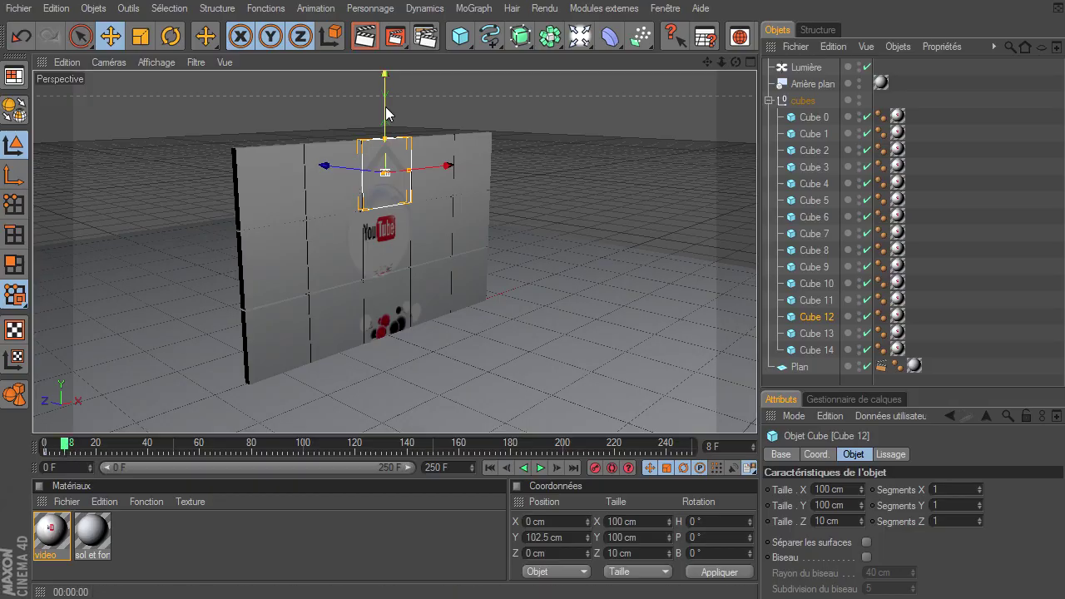
{"action": "left_click_drag", "start_coordinate": [376, 142], "coordinate": [756, 412]}
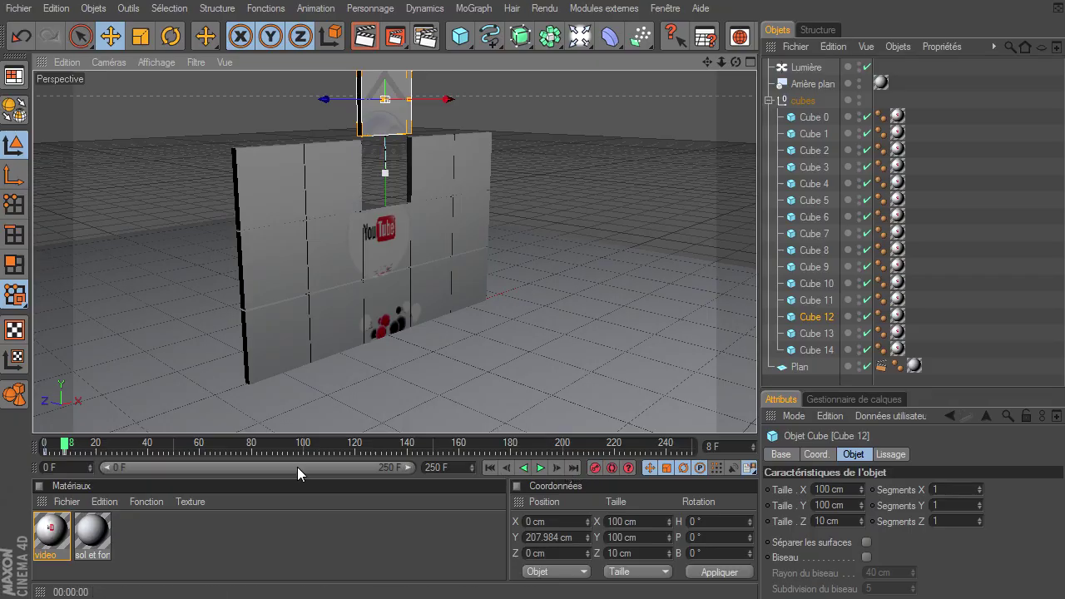
At frame 16, raise Cube 7 to Y 100.777 cm into the gap and keyframe it.
{"action": "left_click", "coordinate": [338, 180]}
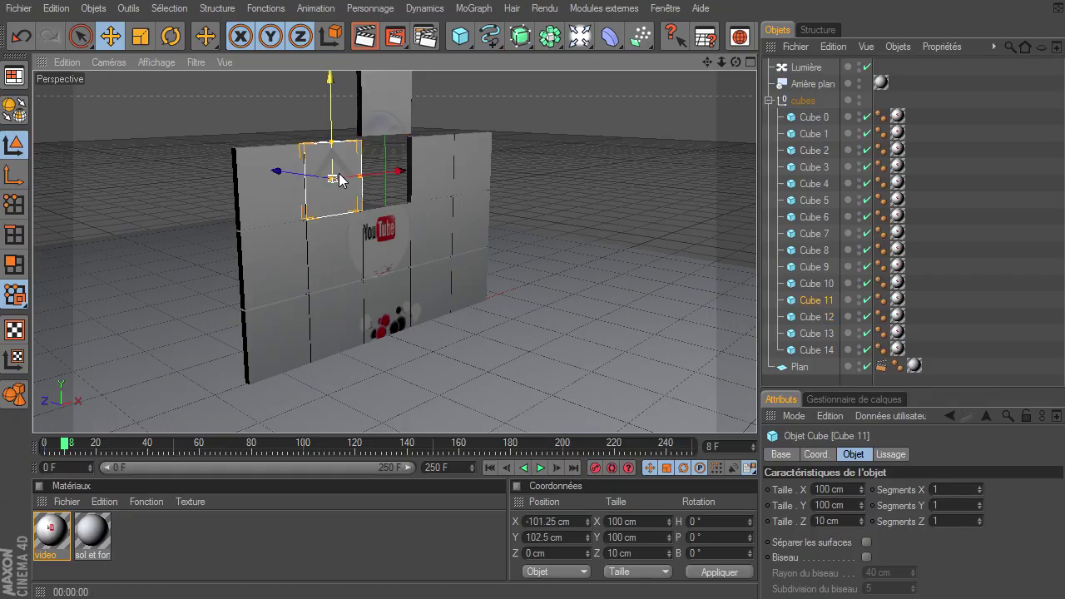
{"action": "left_click", "coordinate": [396, 235]}
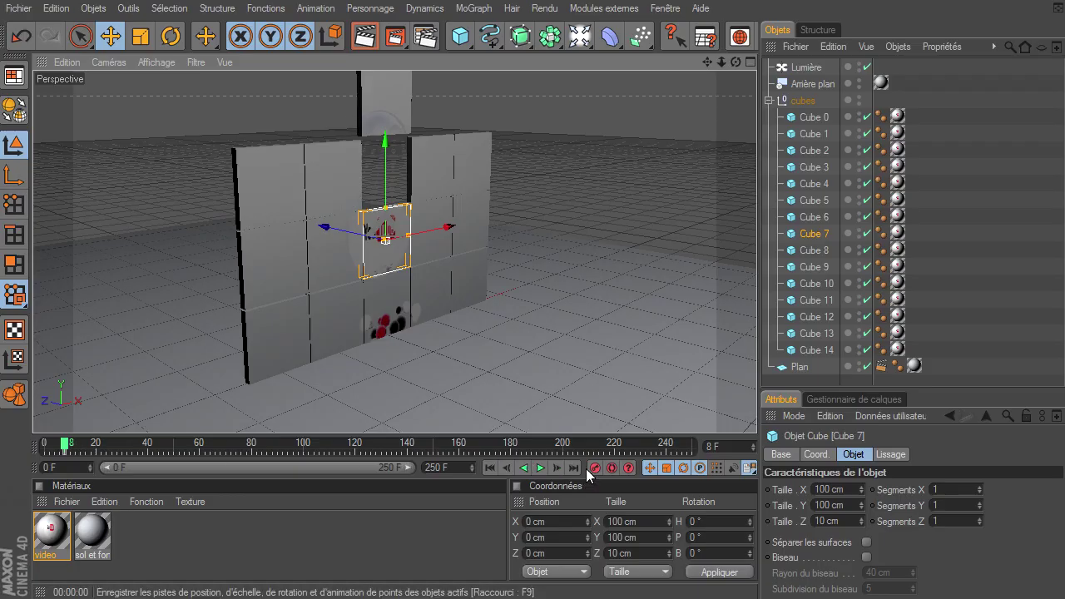
{"action": "left_click_drag", "start_coordinate": [94, 444], "coordinate": [85, 447]}
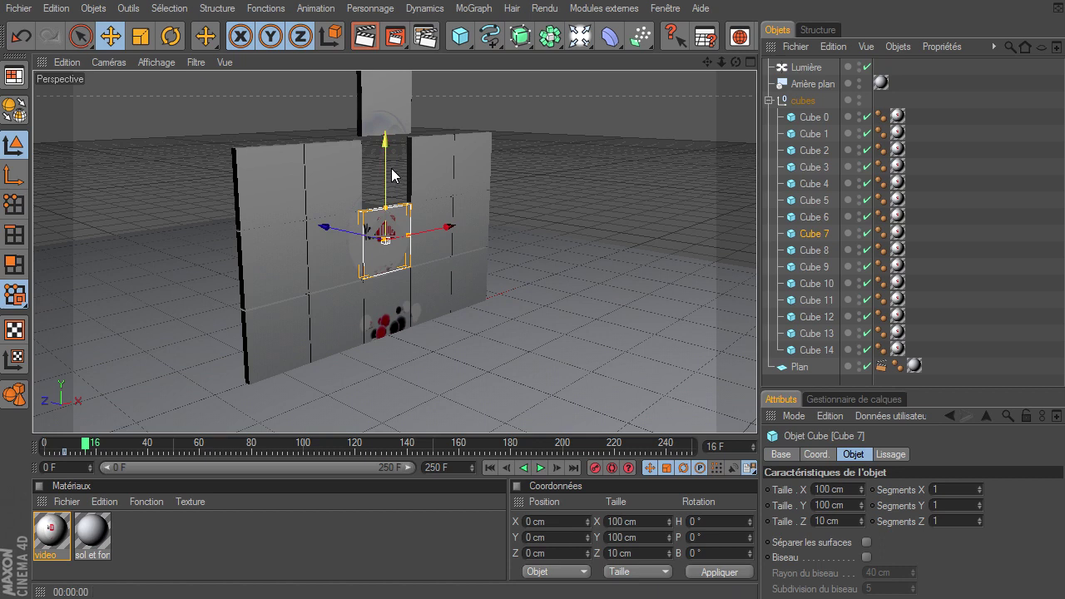
{"action": "left_click_drag", "start_coordinate": [391, 175], "coordinate": [390, 108]}
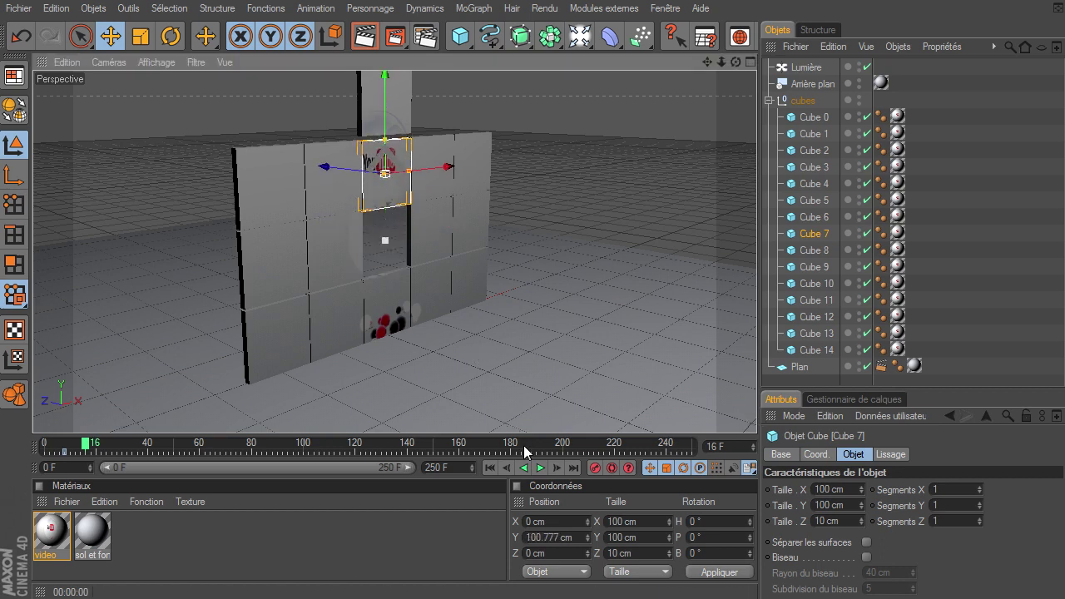
{"action": "left_click", "coordinate": [594, 467]}
At frame 25, slide Cube 6 sideways to X −2.343 cm toward the centre gap.
{"action": "left_click", "coordinate": [334, 265]}
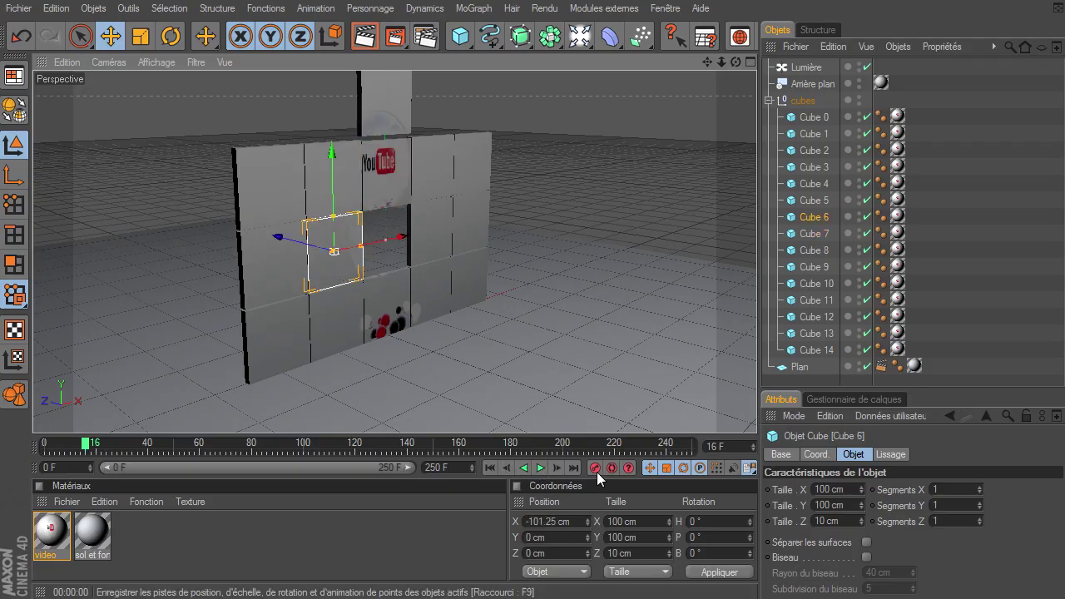
{"action": "left_click_drag", "start_coordinate": [114, 446], "coordinate": [109, 445]}
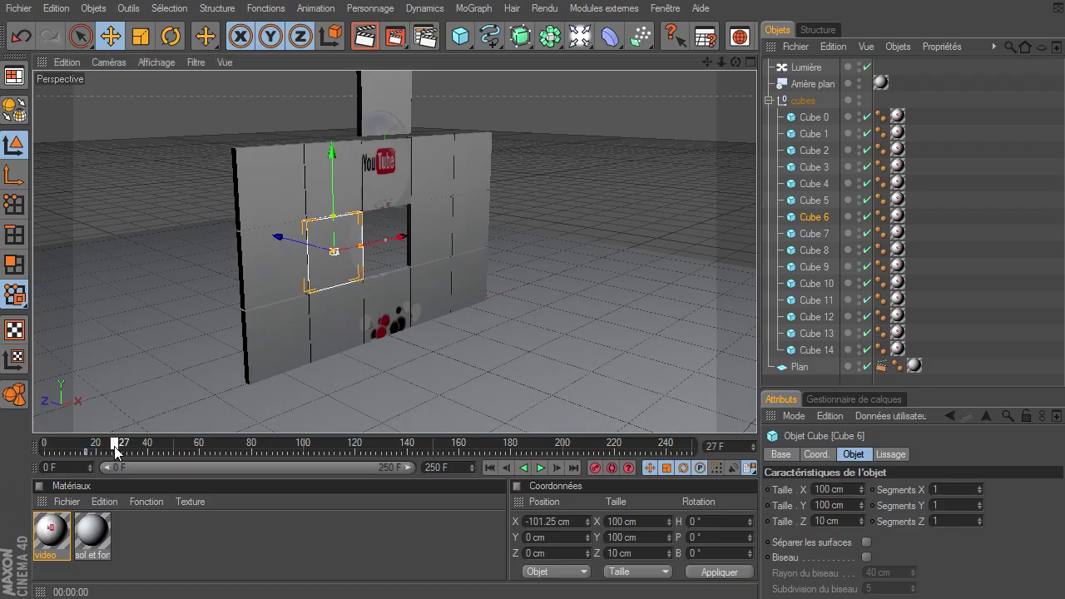
{"action": "left_click_drag", "start_coordinate": [403, 237], "coordinate": [757, 413]}
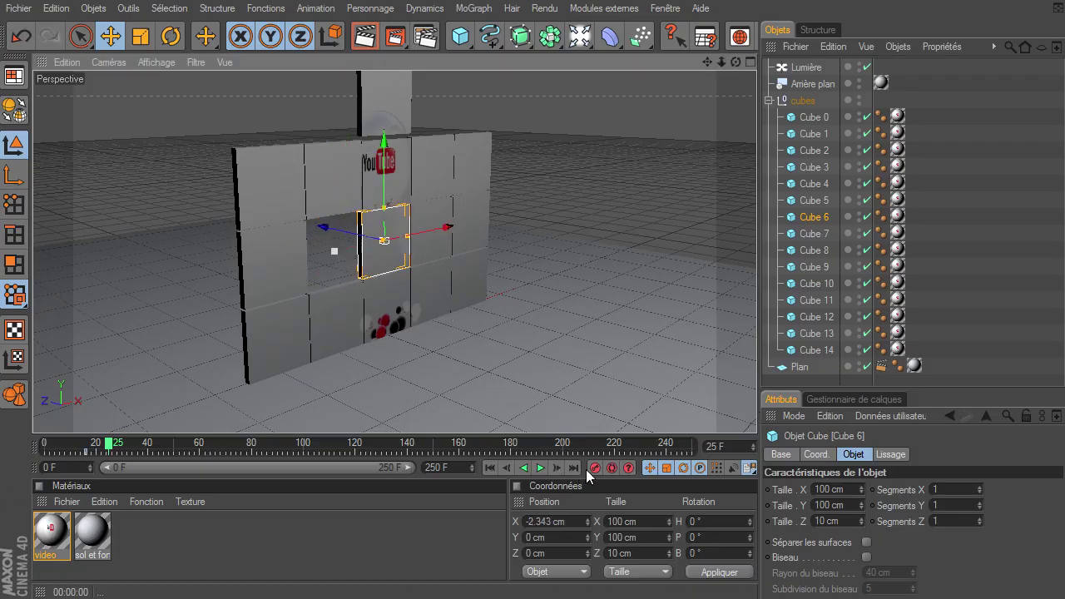
Play the animation from frame 0 with a rendered preview, pausing at frame 27.
{"action": "left_click", "coordinate": [490, 468]}
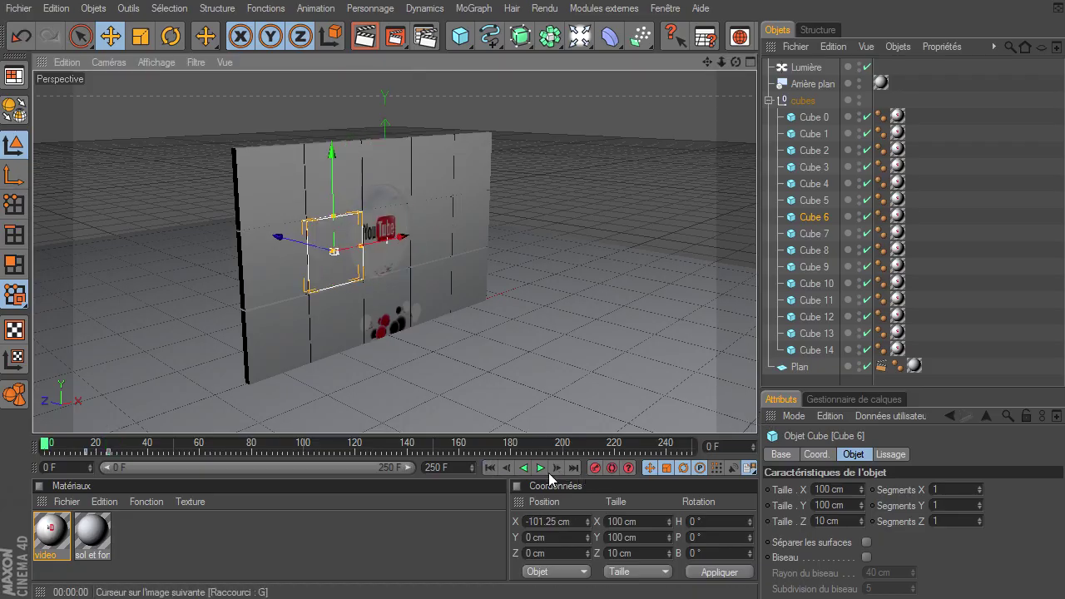
{"action": "left_click", "coordinate": [542, 471]}
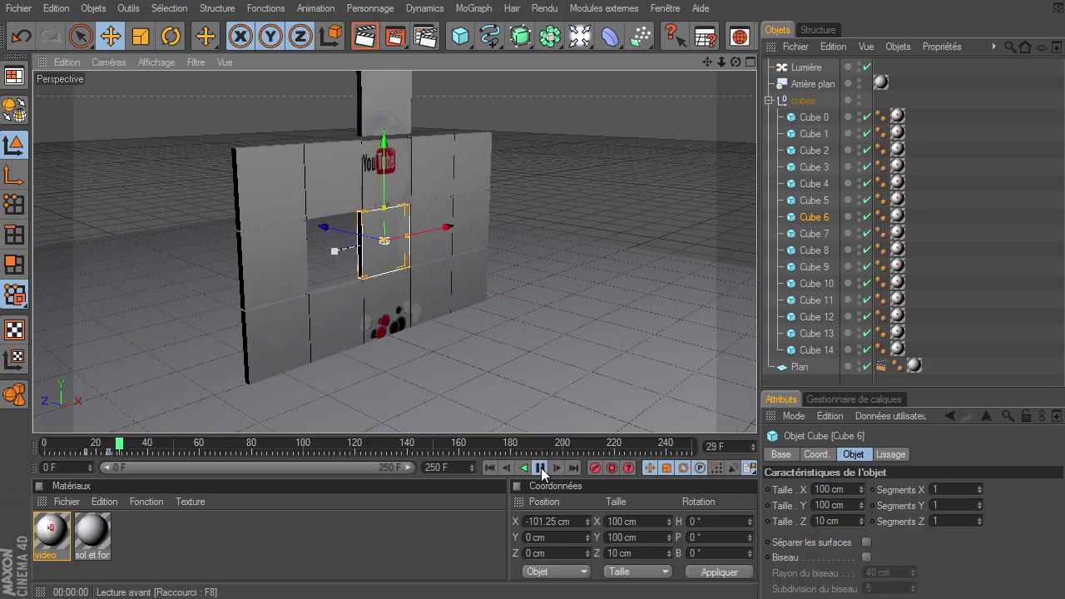
{"action": "left_click", "coordinate": [364, 37]}
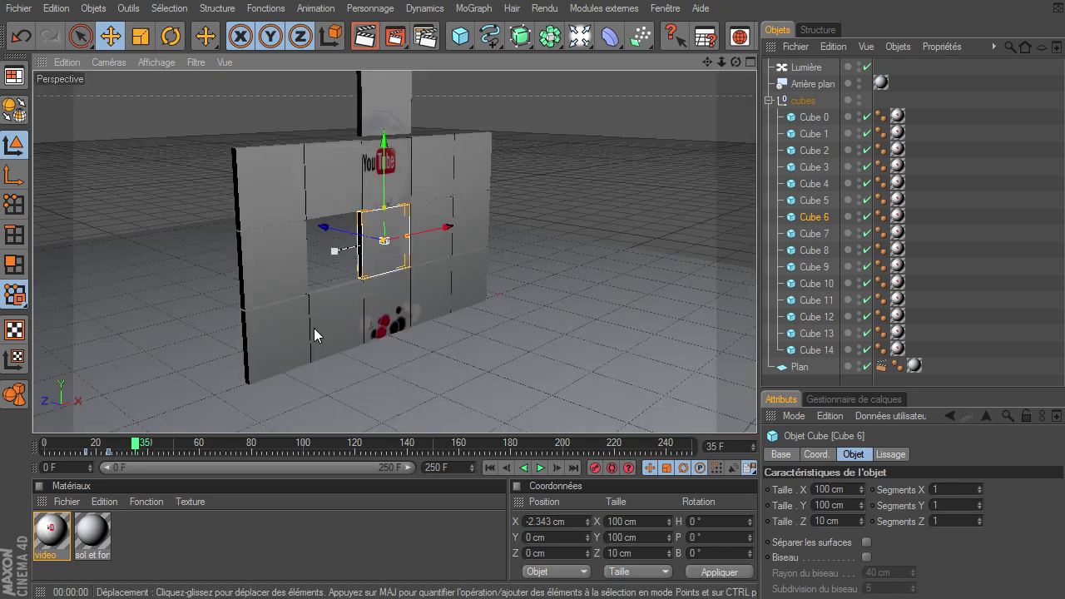
{"action": "left_click", "coordinate": [540, 467]}
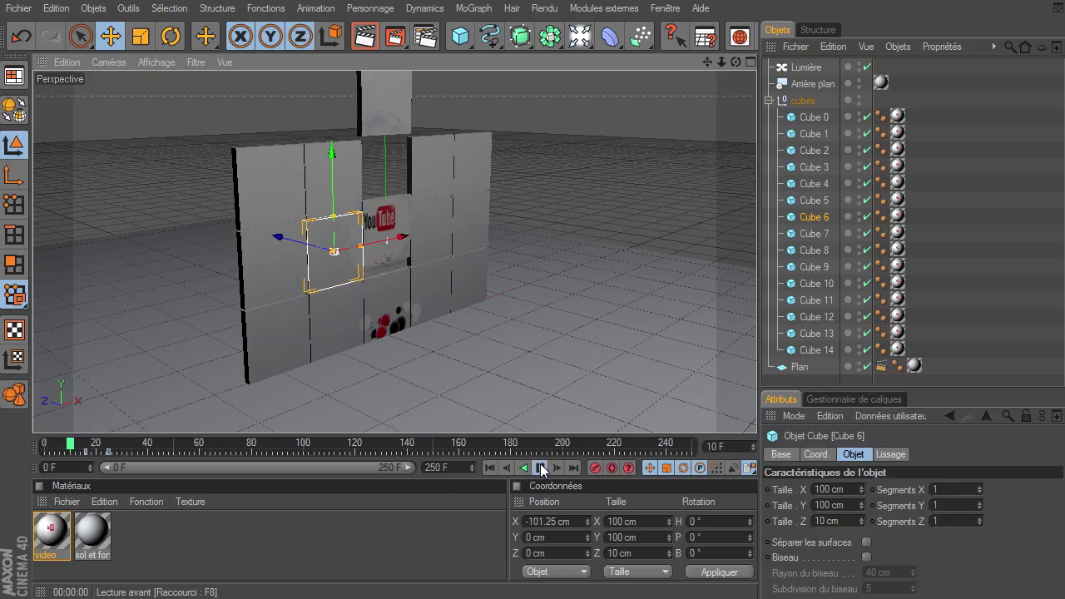
{"action": "left_click", "coordinate": [541, 467]}
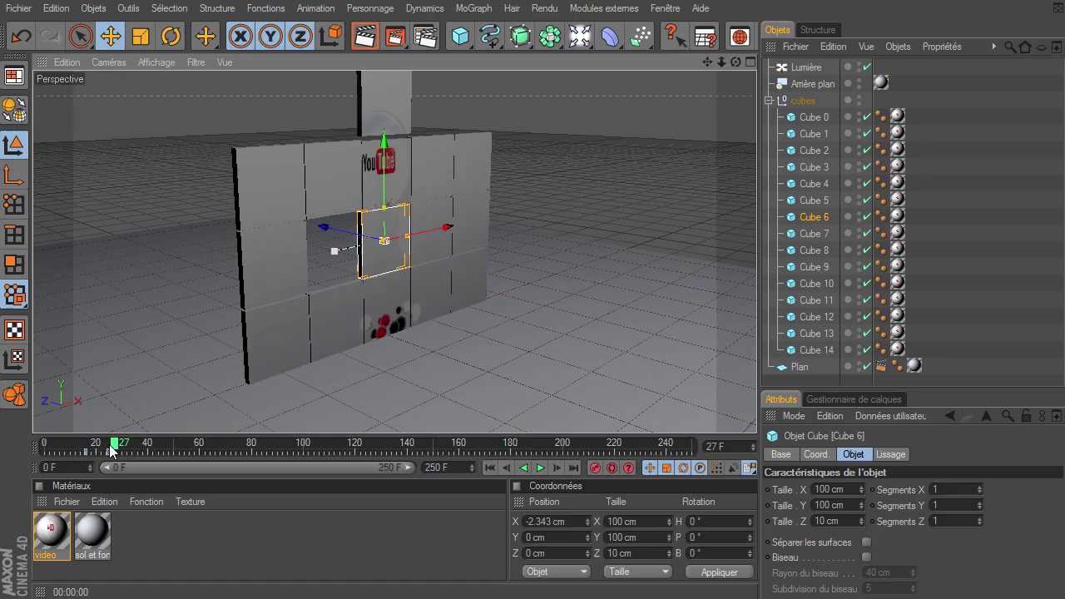
At frame 25, nudge Cube 6 right to X 3.022 cm to fill the centre opening.
{"action": "left_click_drag", "start_coordinate": [117, 447], "coordinate": [108, 447]}
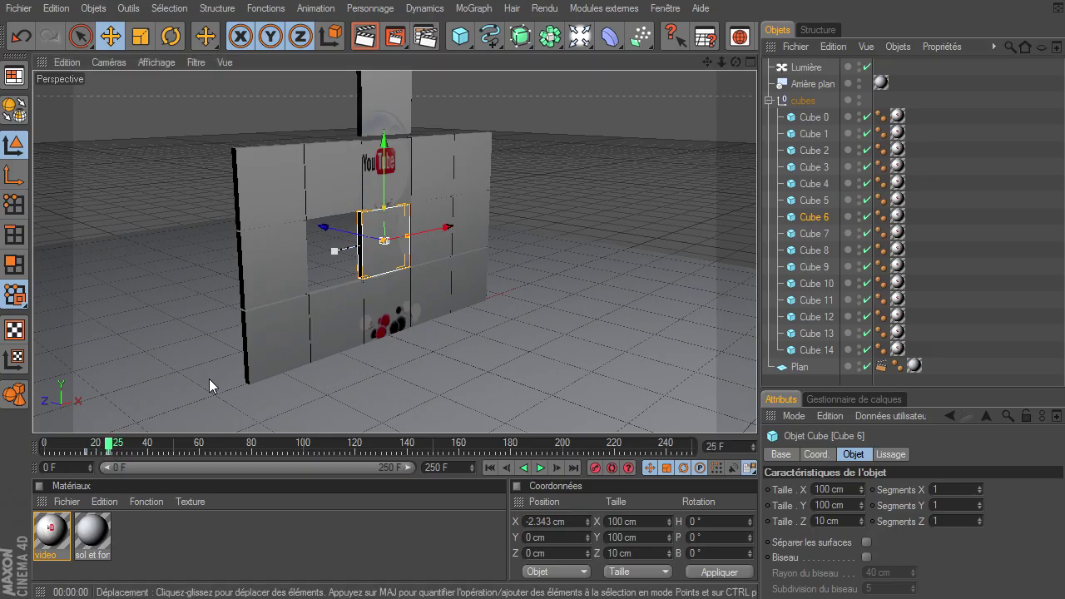
{"action": "left_click_drag", "start_coordinate": [445, 228], "coordinate": [511, 385]}
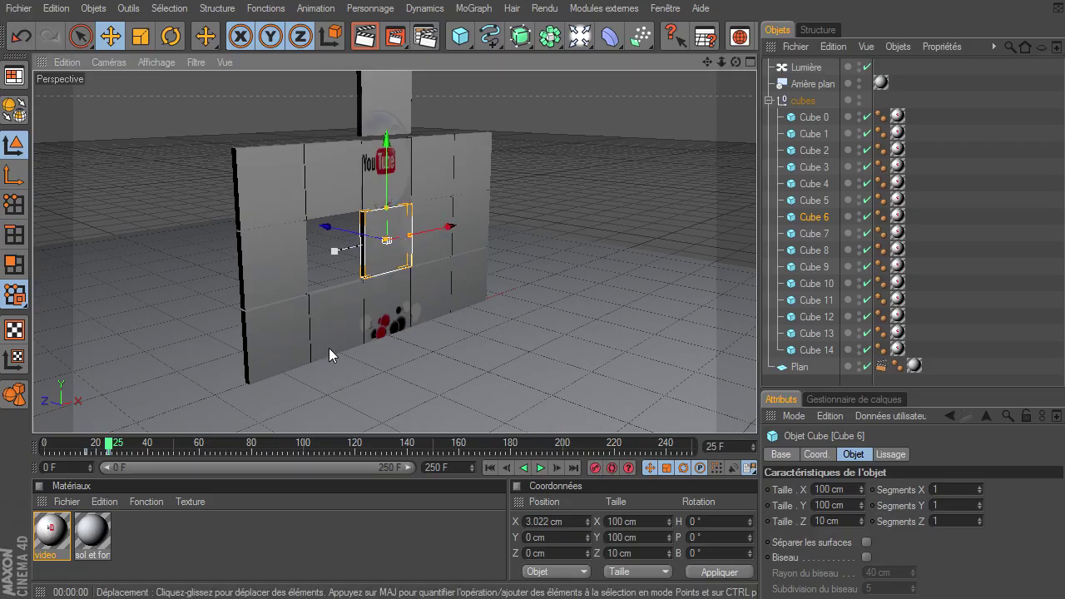
{"action": "left_click", "coordinate": [344, 311]}
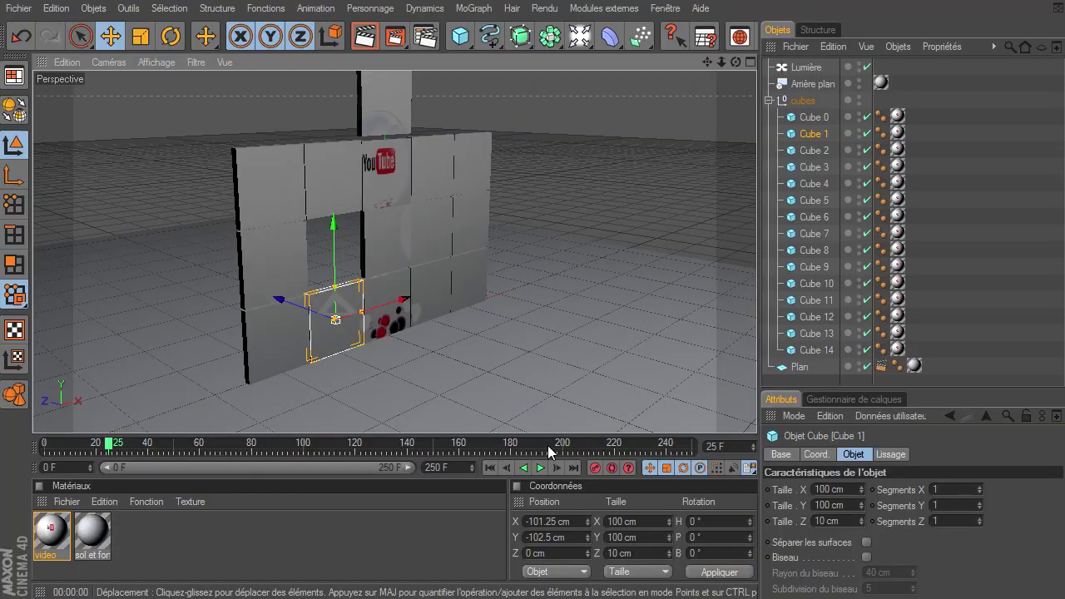
At frame 34, raise Cube 1 into the vacated slot and keyframe it.
{"action": "left_click", "coordinate": [131, 444]}
{"action": "left_click_drag", "start_coordinate": [368, 231], "coordinate": [756, 411]}
{"action": "left_click", "coordinate": [594, 470]}
At frame 43, slide Cube 2 left into Cube 1's old place.
{"action": "left_click", "coordinate": [375, 326]}
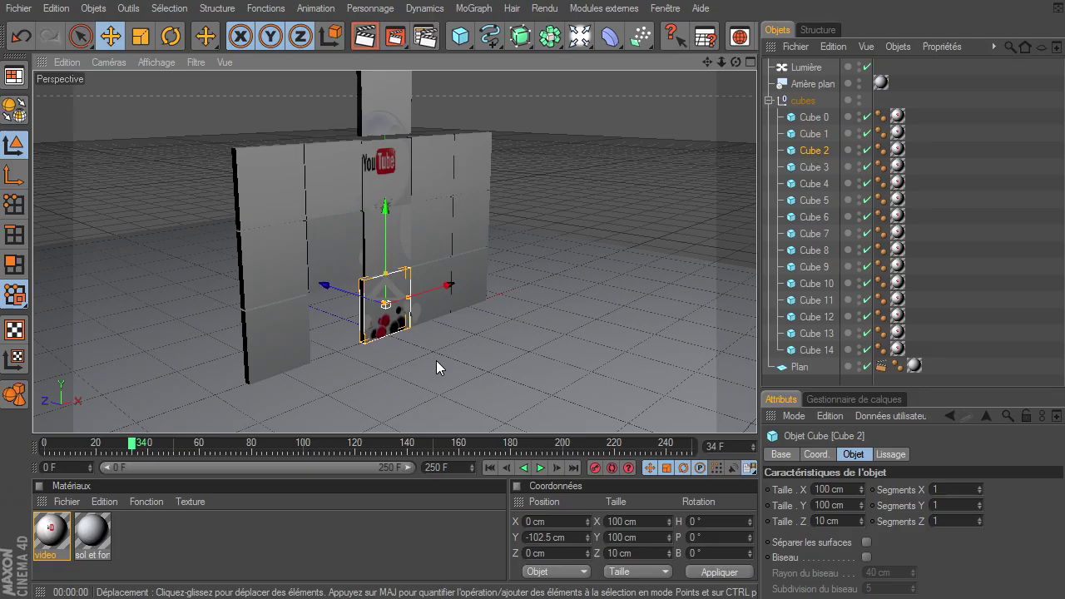
{"action": "left_click_drag", "start_coordinate": [149, 445], "coordinate": [156, 445]}
{"action": "left_click_drag", "start_coordinate": [435, 293], "coordinate": [402, 298]}
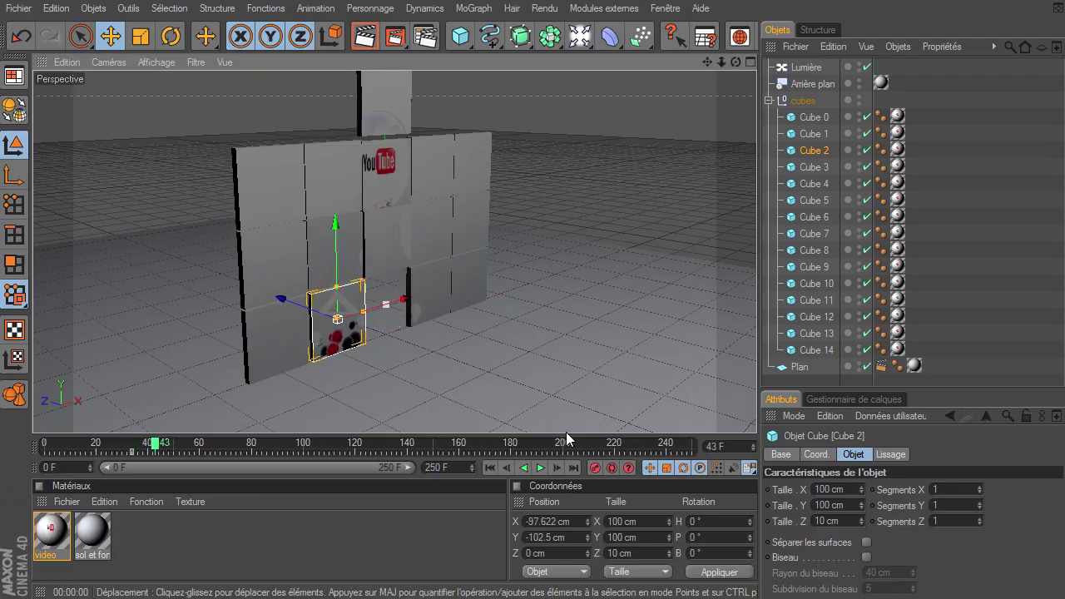
Rewind and play the animation with a rendered preview, stopping at frame 72.
{"action": "left_click", "coordinate": [490, 467]}
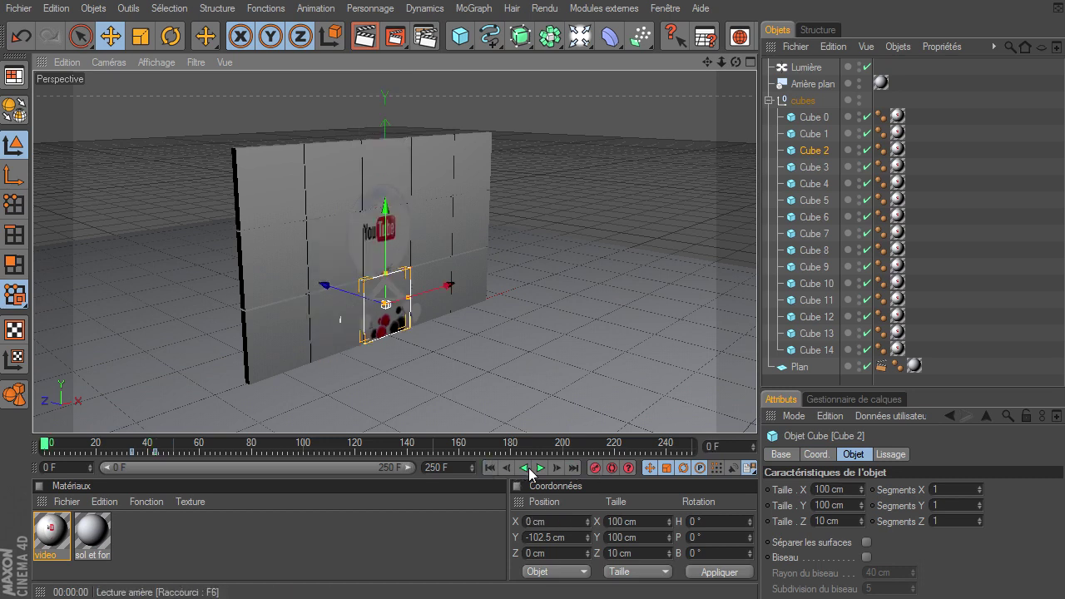
{"action": "left_click", "coordinate": [540, 467]}
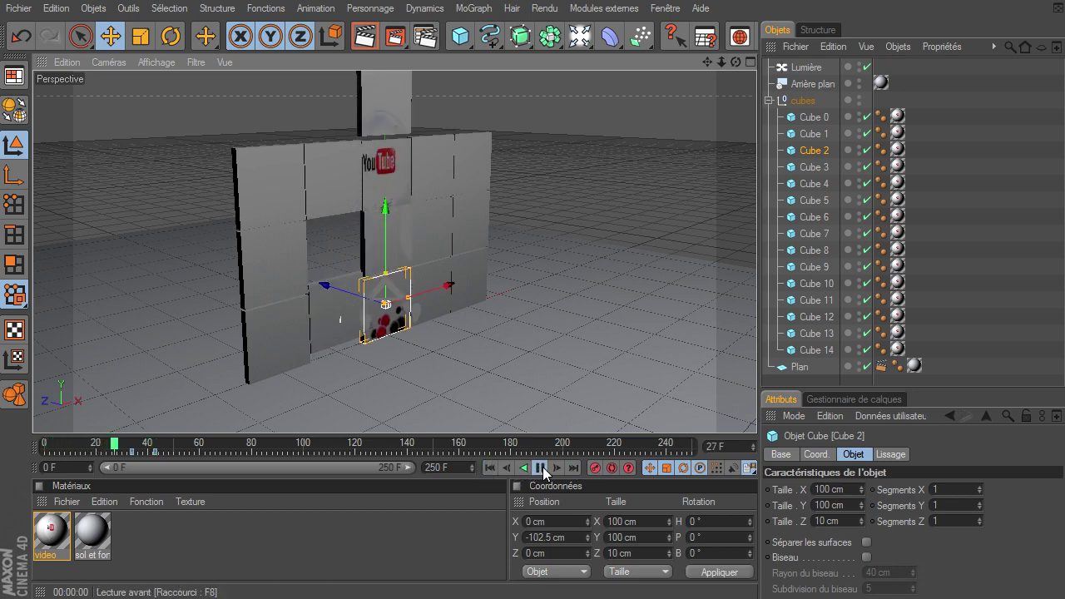
{"action": "left_click", "coordinate": [541, 467]}
{"action": "left_click", "coordinate": [367, 39]}
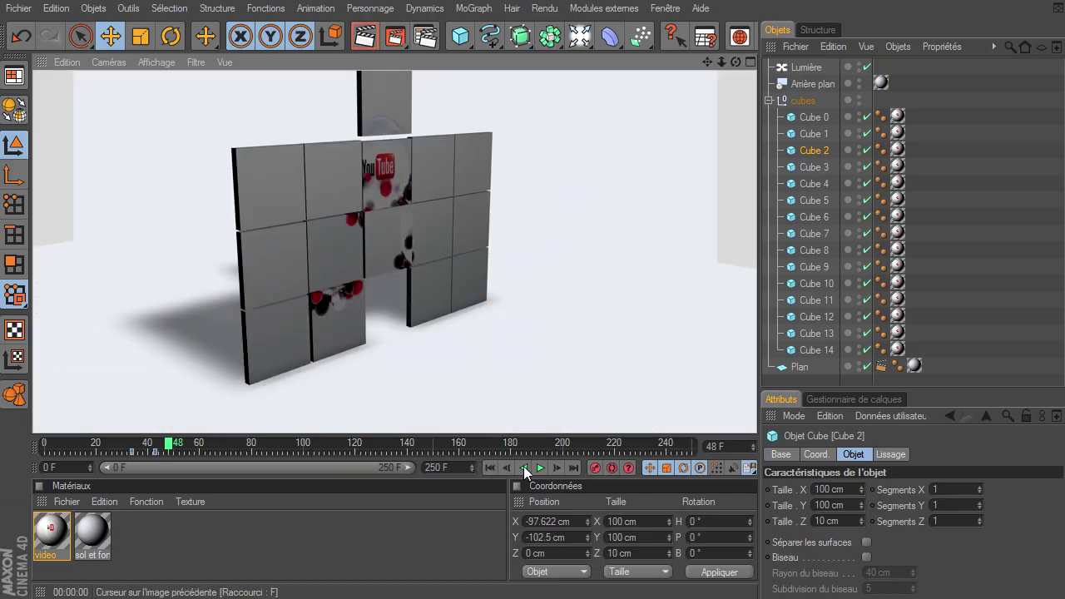
{"action": "left_click", "coordinate": [541, 468]}
{"action": "left_click", "coordinate": [541, 467]}
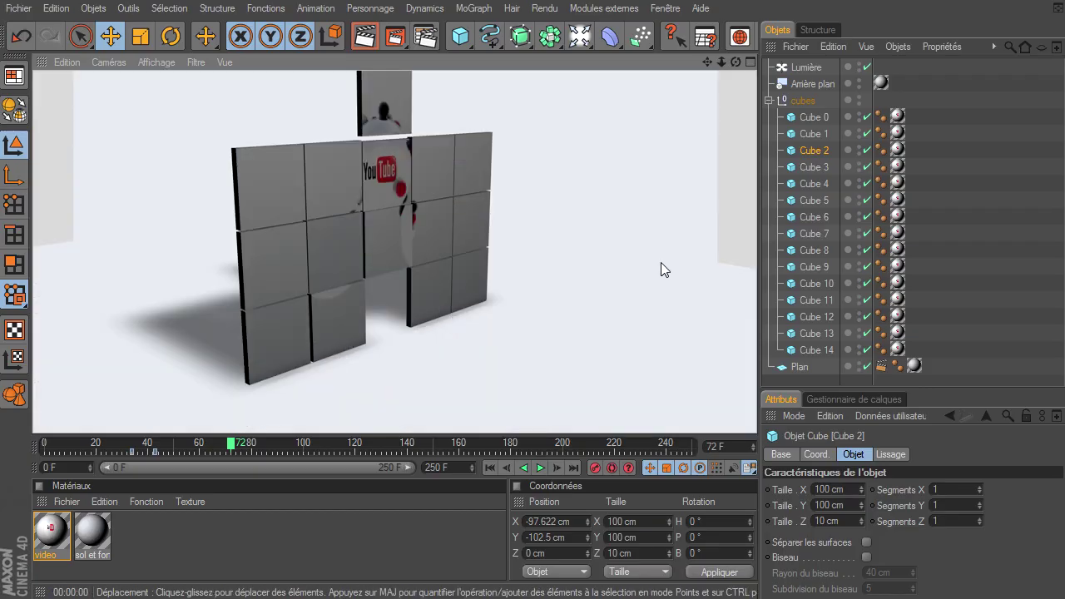
{"action": "left_click", "coordinate": [815, 217]}
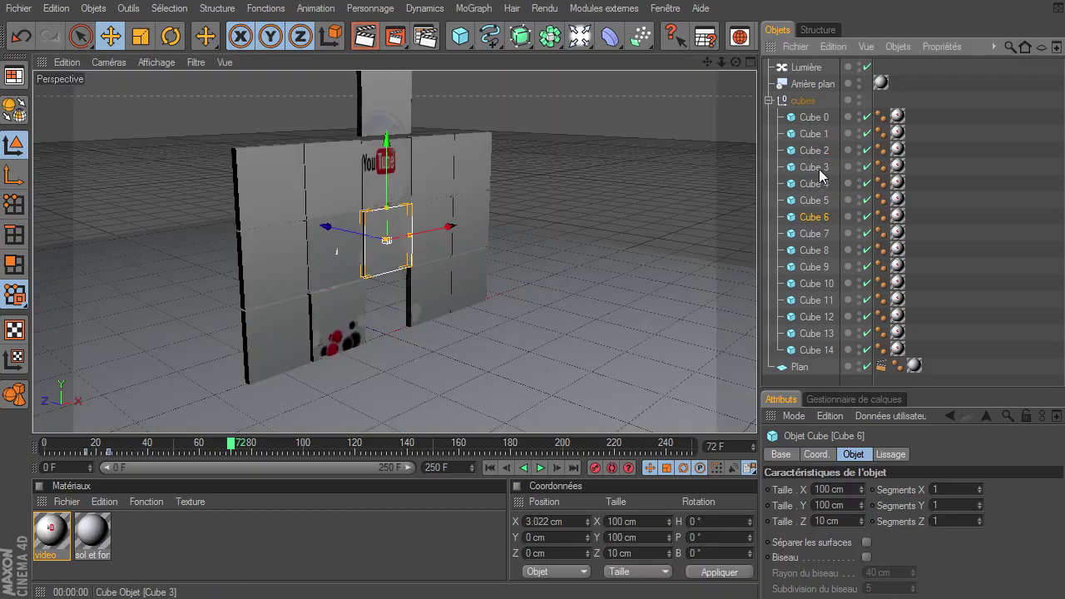